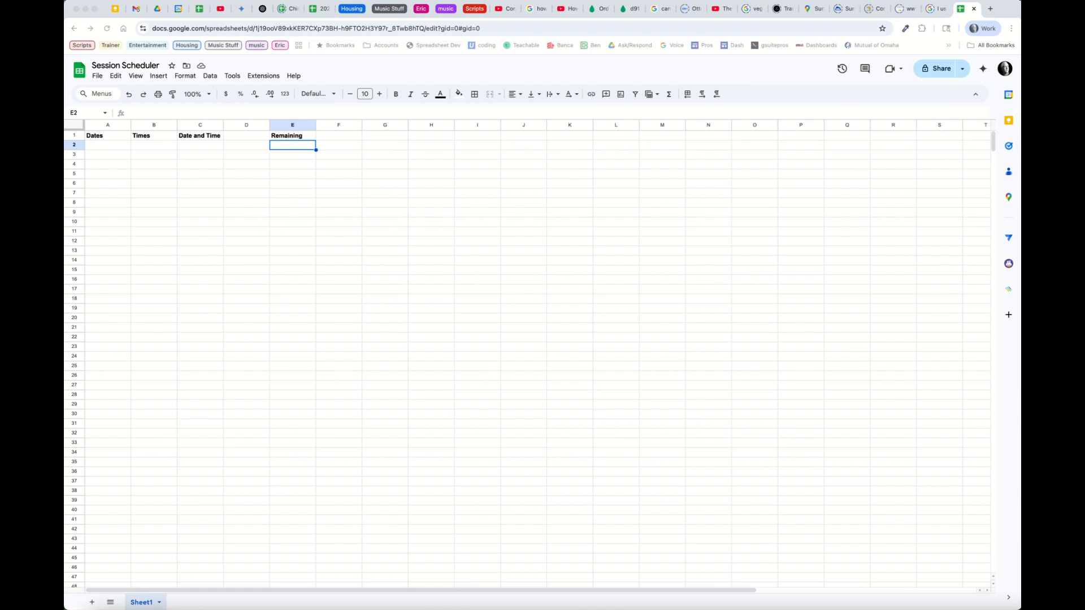
# Rename the Sheet1 tab to 'Dates'
pyautogui.doubleClick(141, 602)
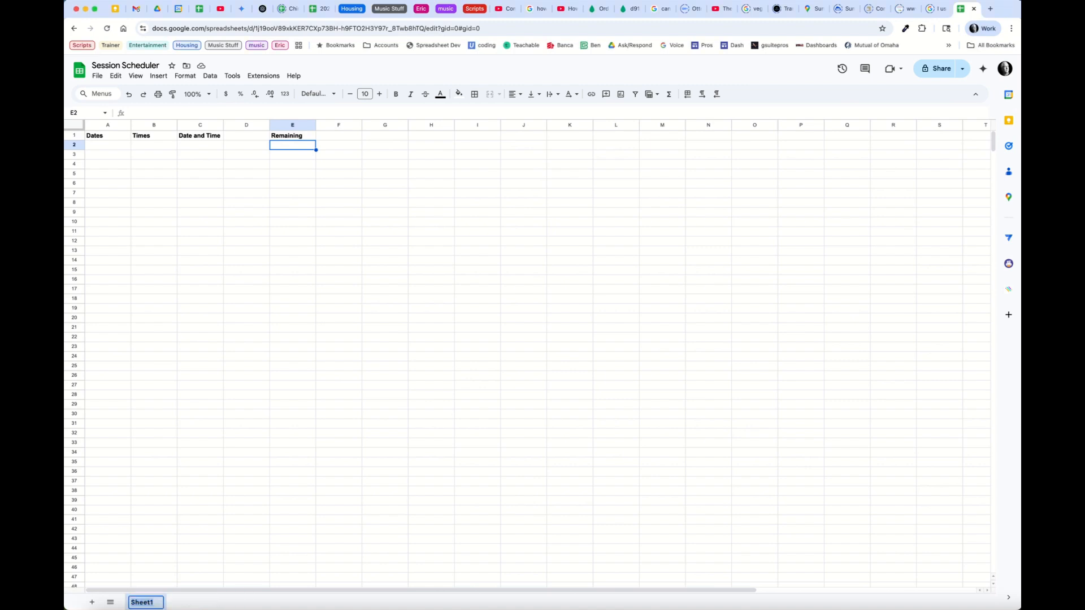
pyautogui.write('Dates')
pyautogui.press('Return')
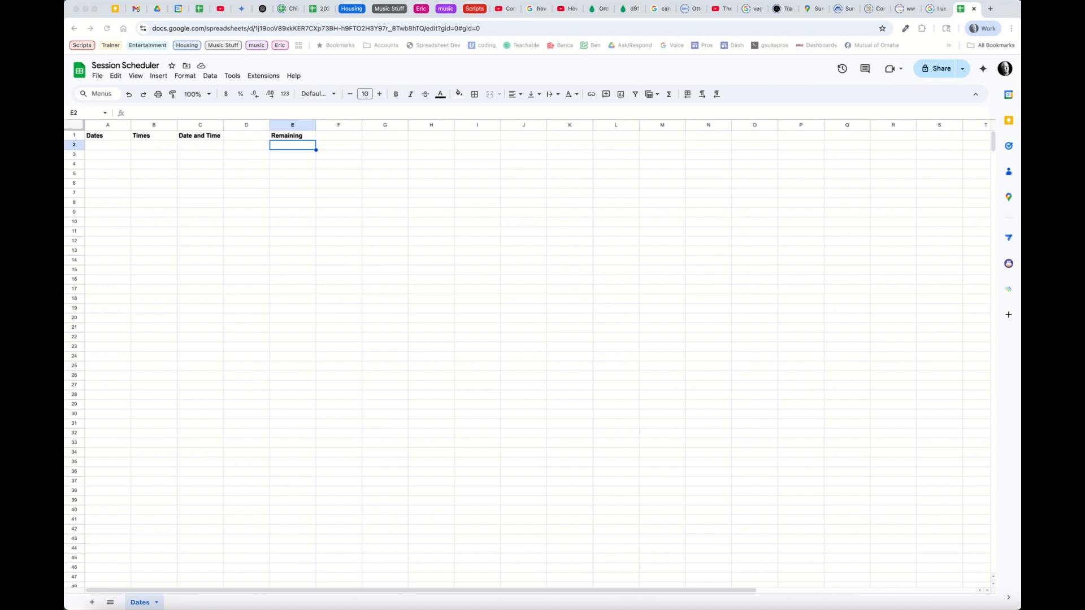
# Convert the selected range A1:E15 into a table
pyautogui.moveTo(107, 136); pyautogui.dragTo(292, 270)
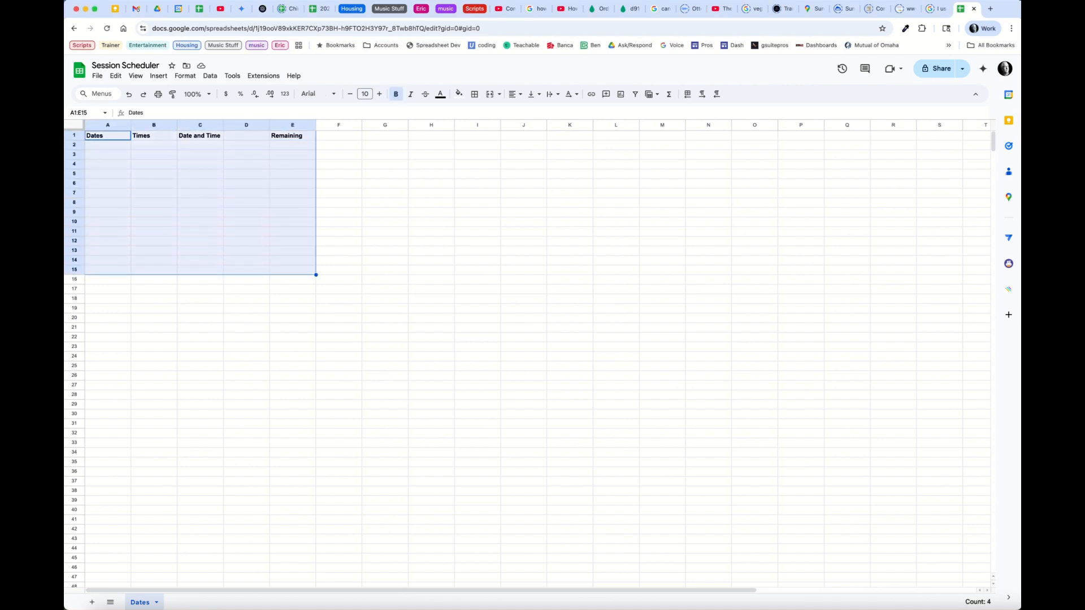
pyautogui.click(210, 75)
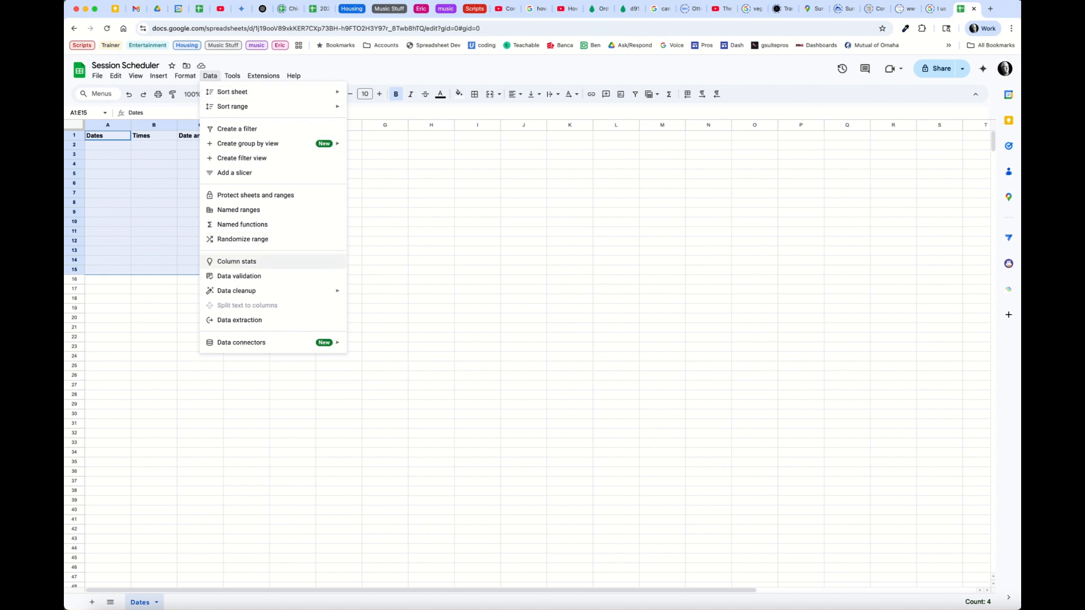
pyautogui.moveTo(186, 75)
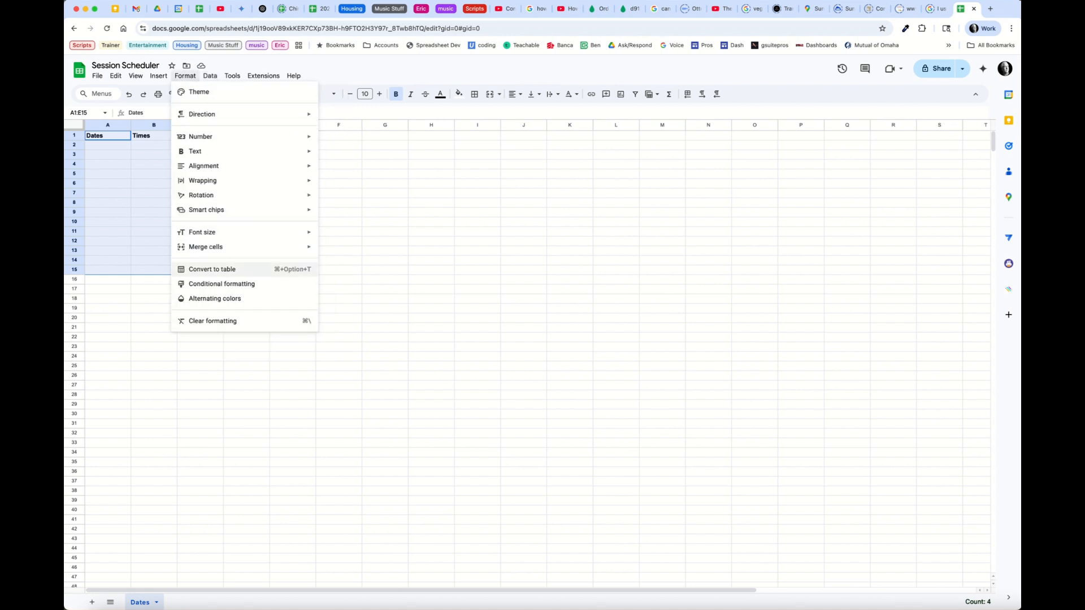
pyautogui.click(215, 269)
# Set the Dates column type to Date
pyautogui.click(123, 153)
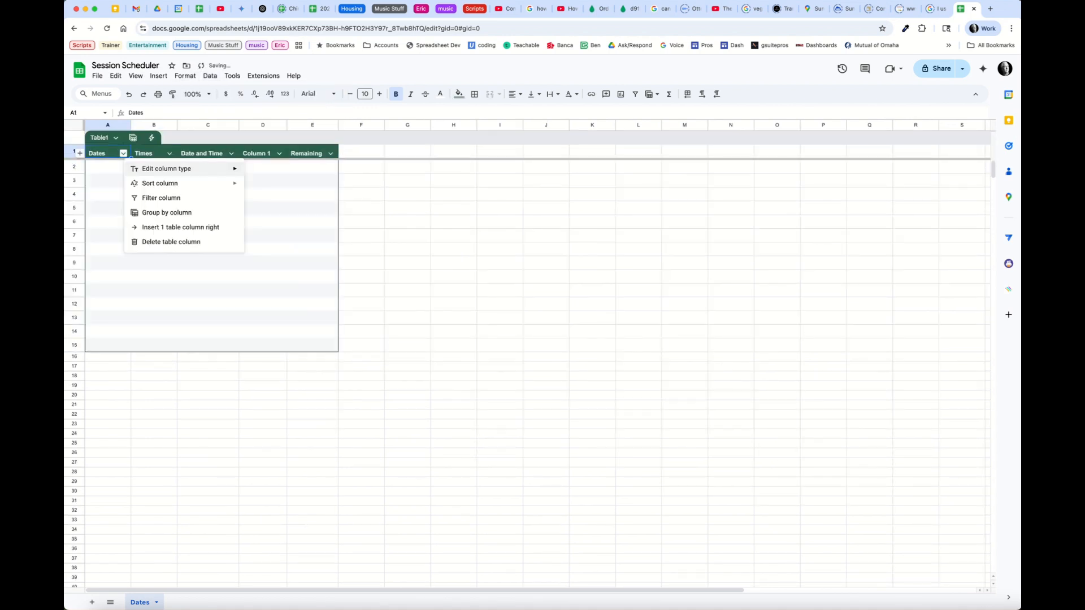
pyautogui.moveTo(166, 169)
pyautogui.moveTo(269, 201)
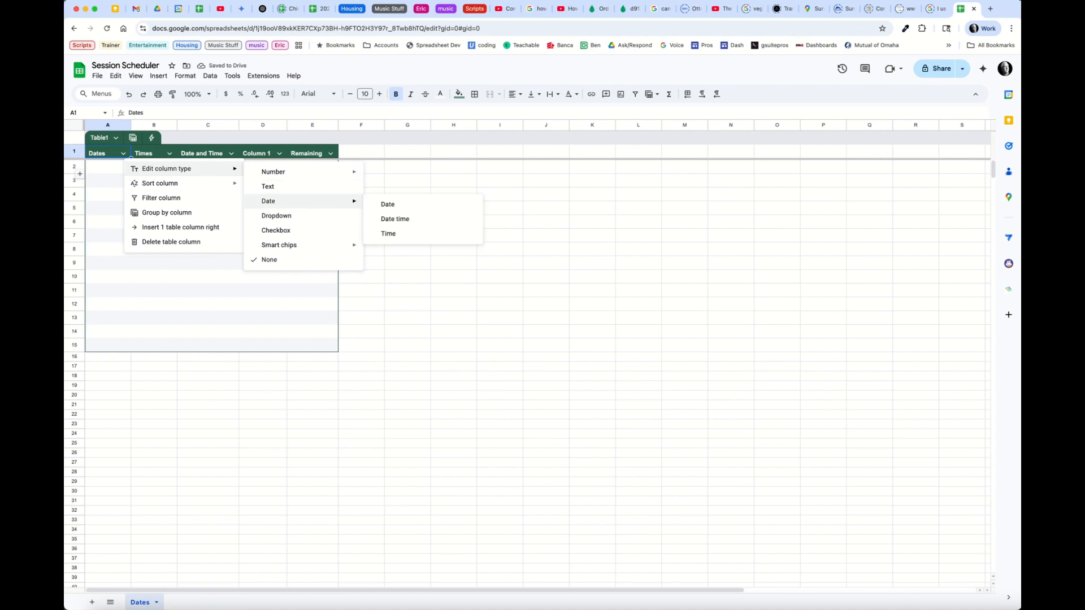
pyautogui.click(388, 203)
pyautogui.doubleClick(109, 168)
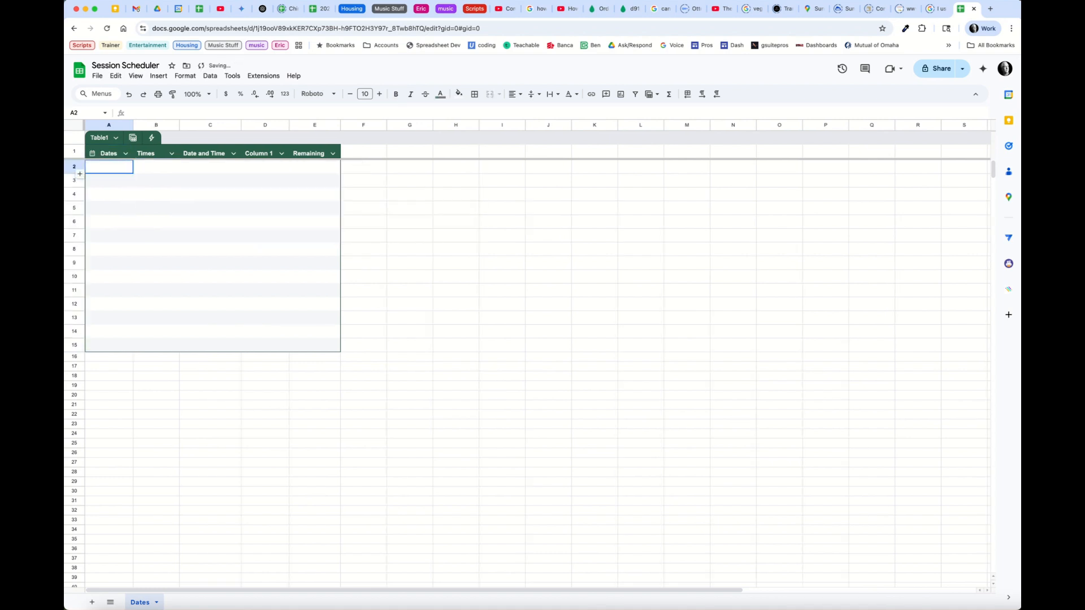
pyautogui.click(210, 167)
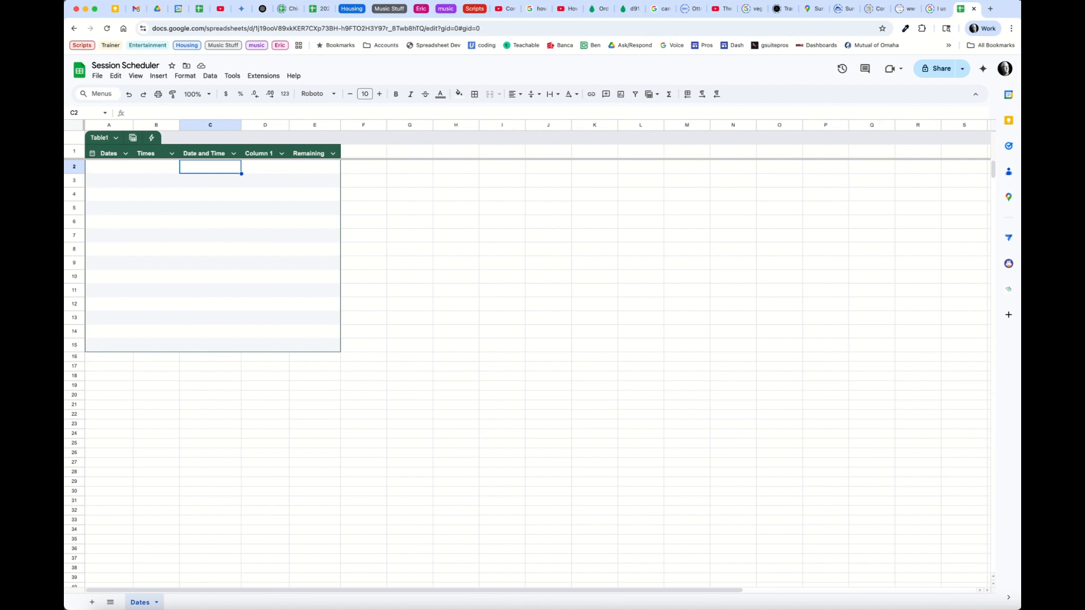
# Set the Times column type to Text
pyautogui.click(171, 153)
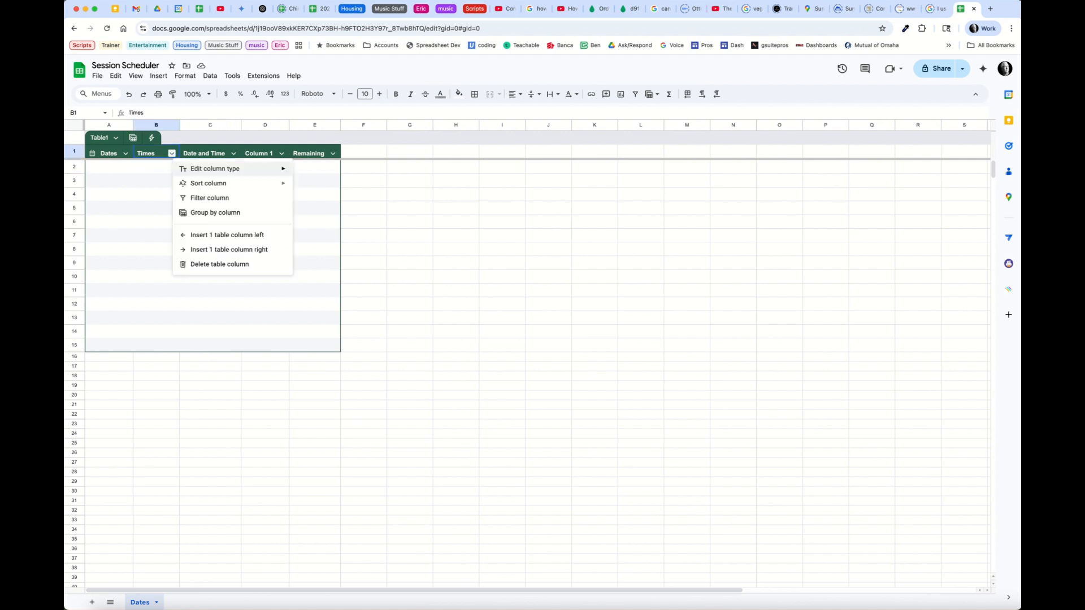
pyautogui.moveTo(226, 169)
pyautogui.click(316, 186)
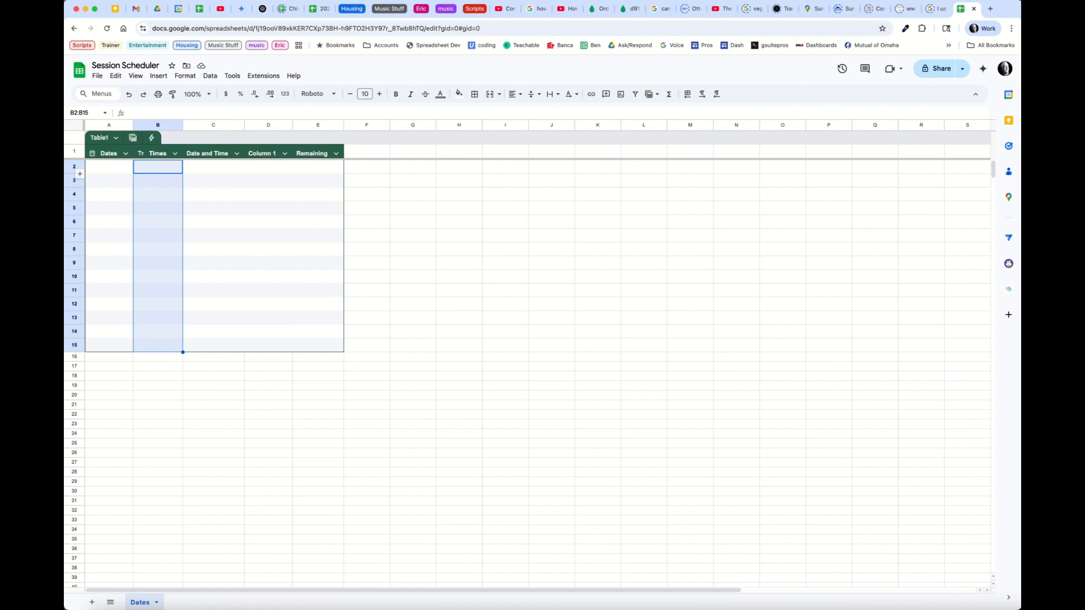
pyautogui.doubleClick(109, 167)
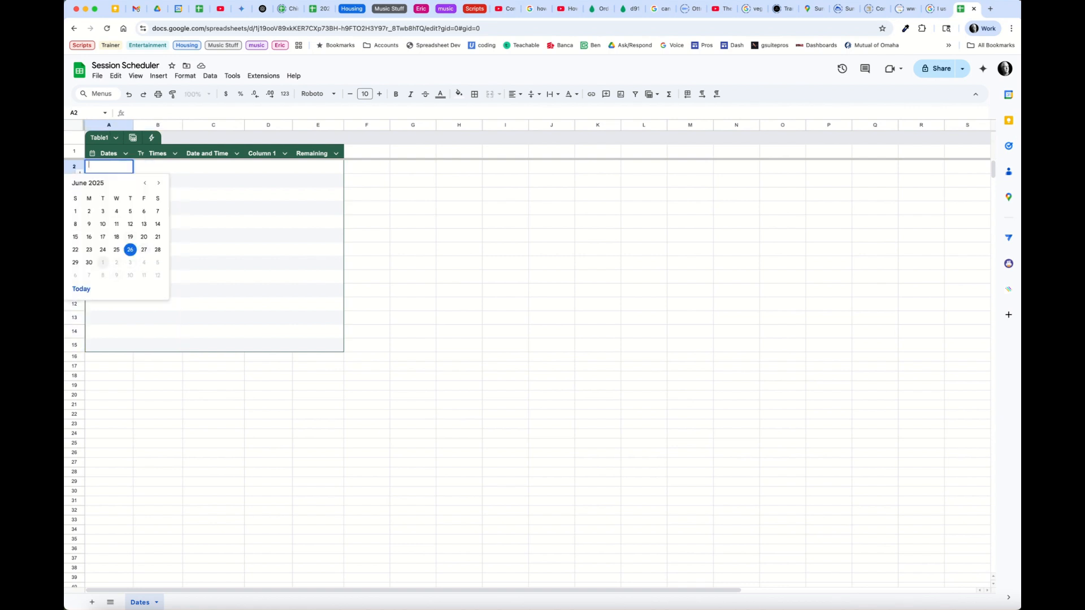
# Pick July 1, 2025 from the date picker for cell A2
pyautogui.click(102, 262)
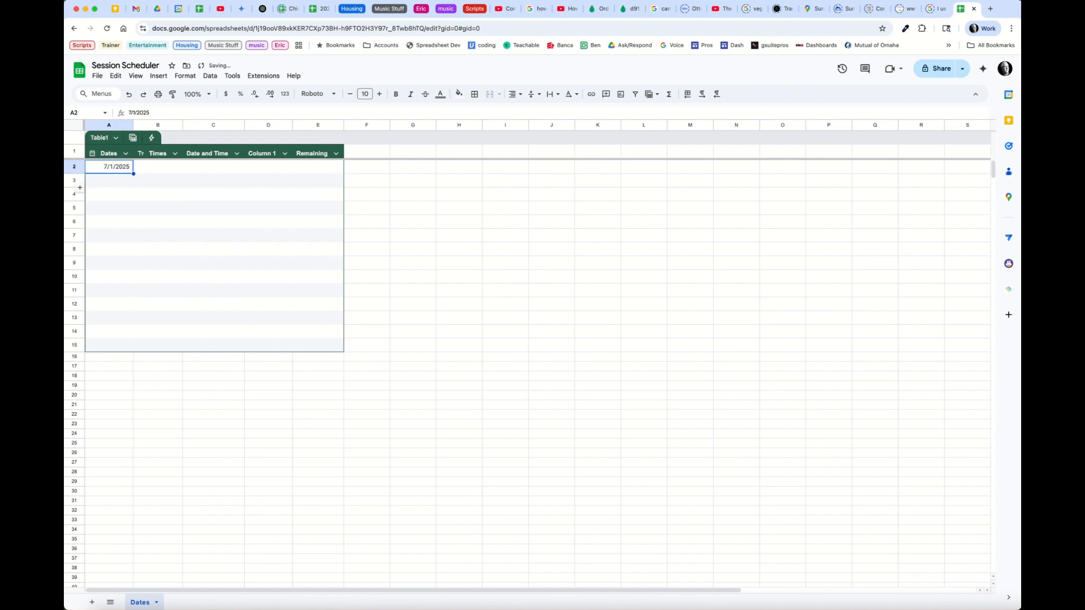
pyautogui.press('Return')
pyautogui.press('Return')
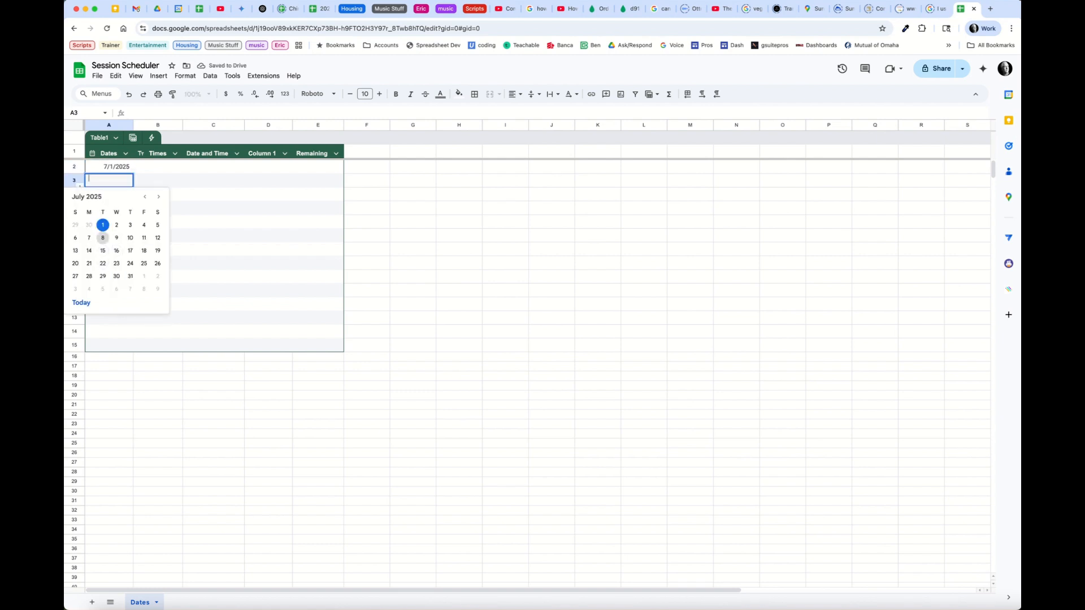
pyautogui.click(159, 167)
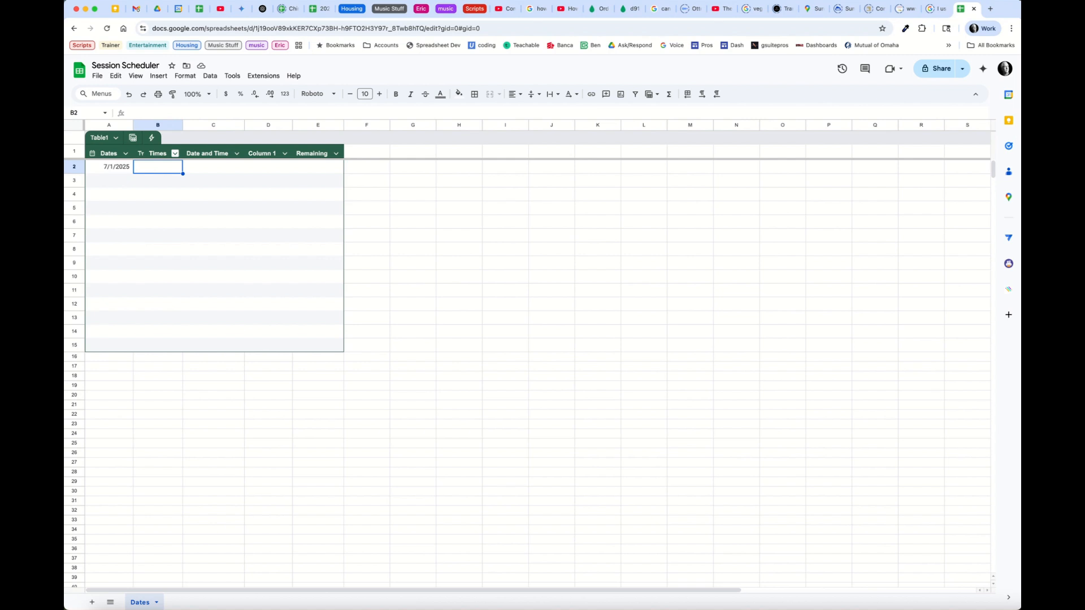
pyautogui.click(175, 153)
pyautogui.moveTo(212, 183)
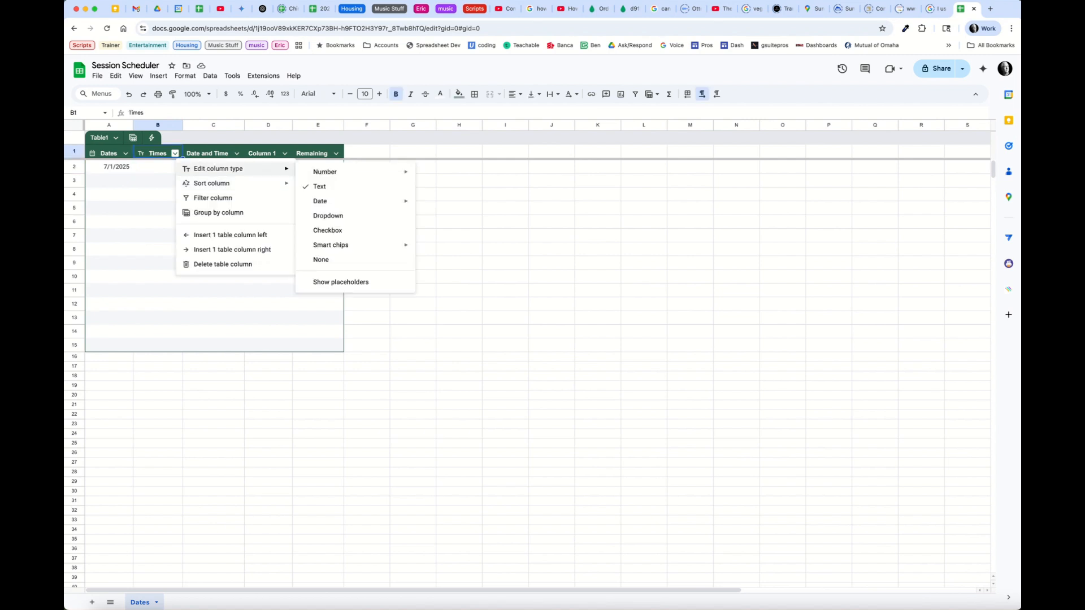
# Turn the Times column into a dropdown of 11:00 AM, 11:45, 1:00 PM, 1:45 PM and 2:30 PM
pyautogui.click(328, 215)
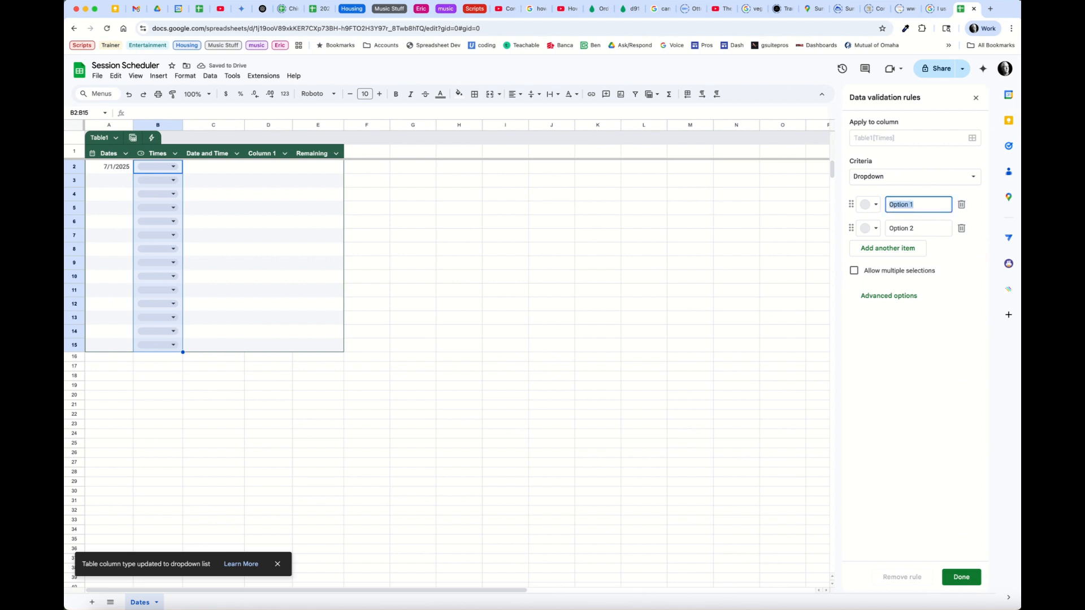
pyautogui.write('i PM')
pyautogui.press('Return')
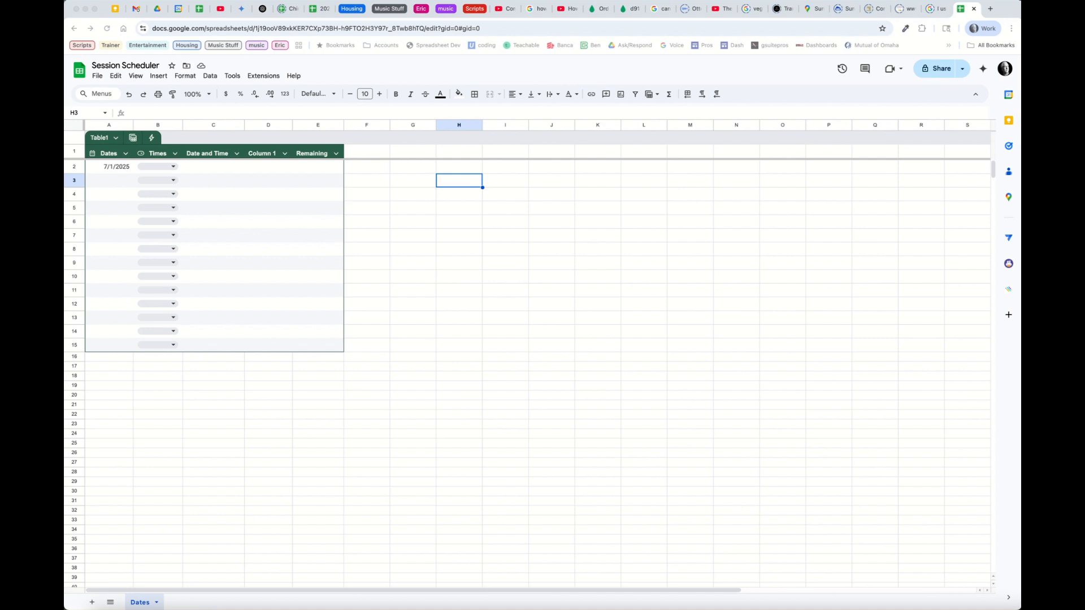
pyautogui.click(175, 153)
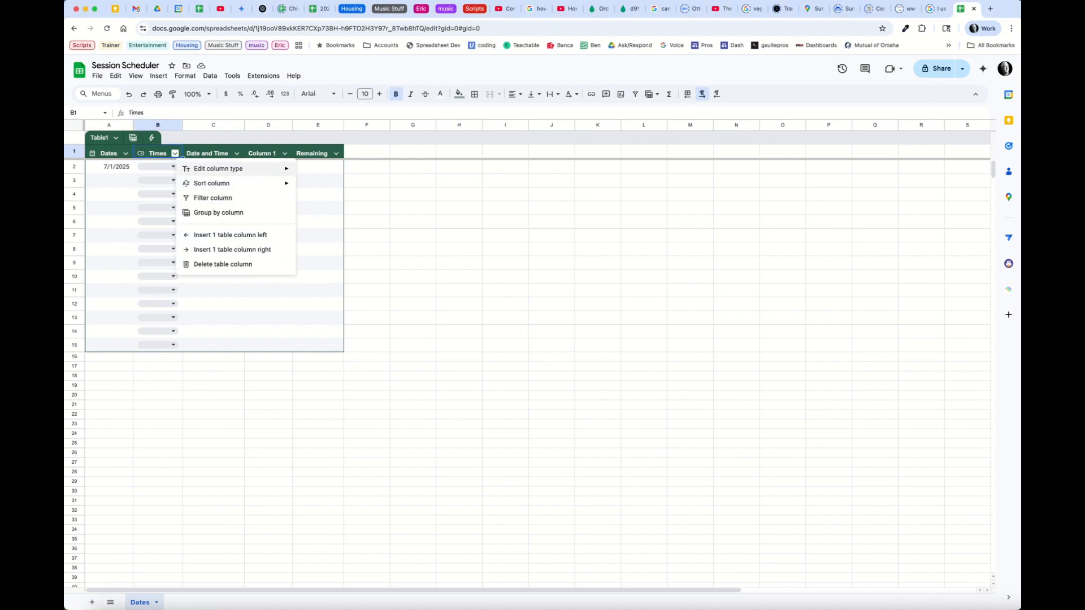
pyautogui.moveTo(227, 169)
pyautogui.click(328, 216)
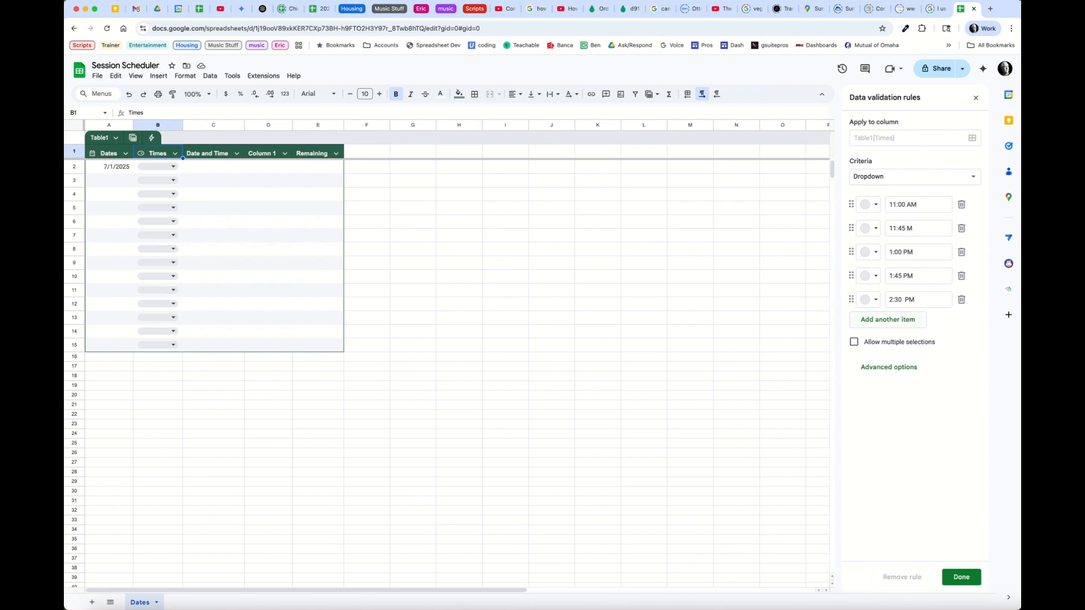
pyautogui.click(173, 167)
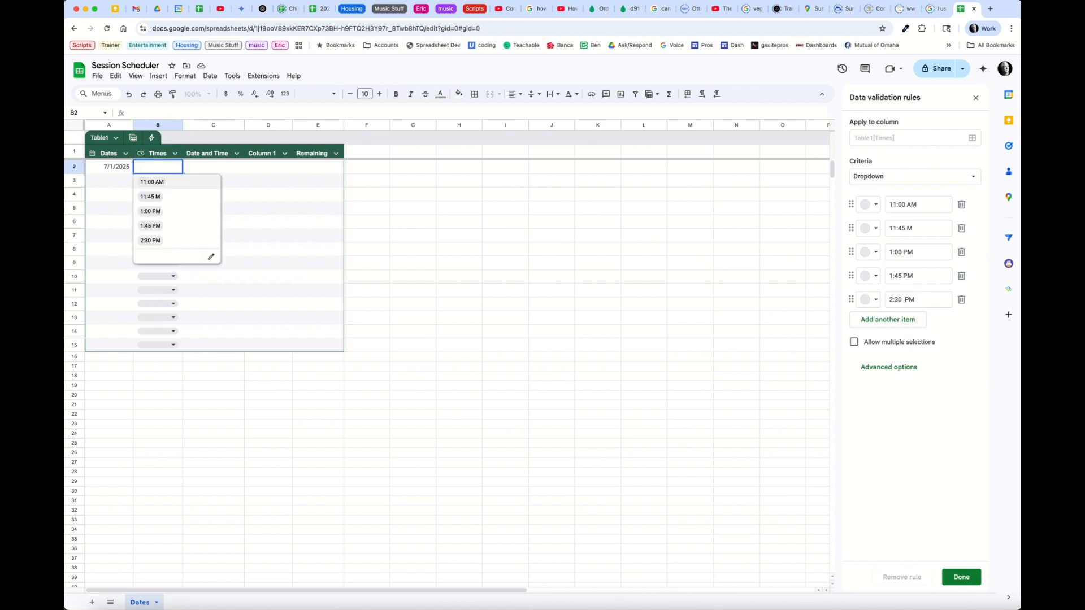
# Fill rows 2–4 with date 7/1/2025 and times 11:00 AM, 11:45 and 1:00 PM
pyautogui.click(164, 182)
pyautogui.click(109, 180)
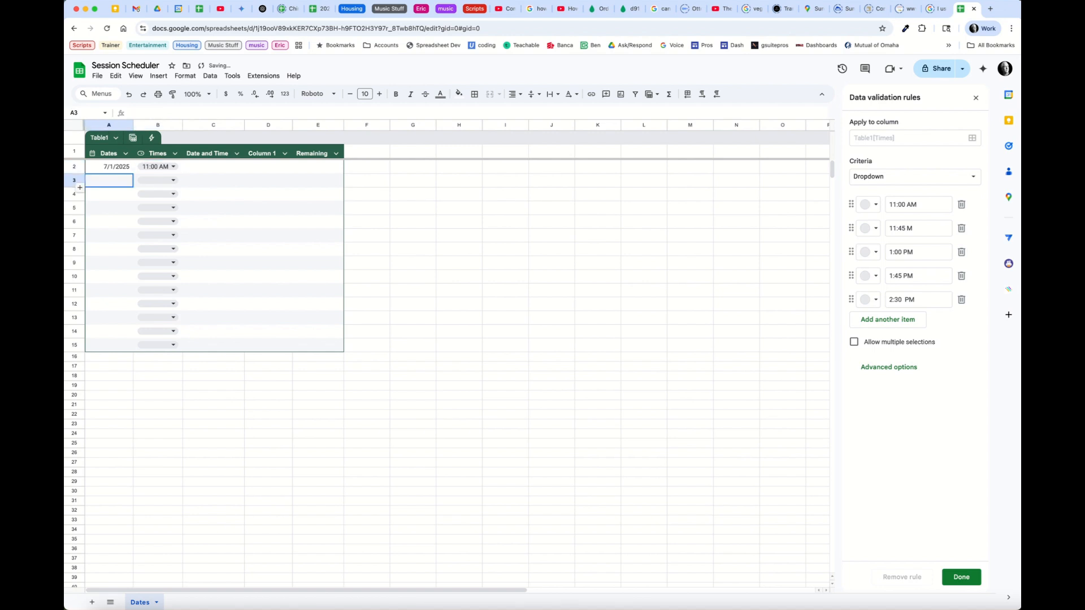
pyautogui.doubleClick(109, 181)
pyautogui.click(103, 225)
pyautogui.click(173, 181)
pyautogui.click(153, 210)
pyautogui.click(109, 193)
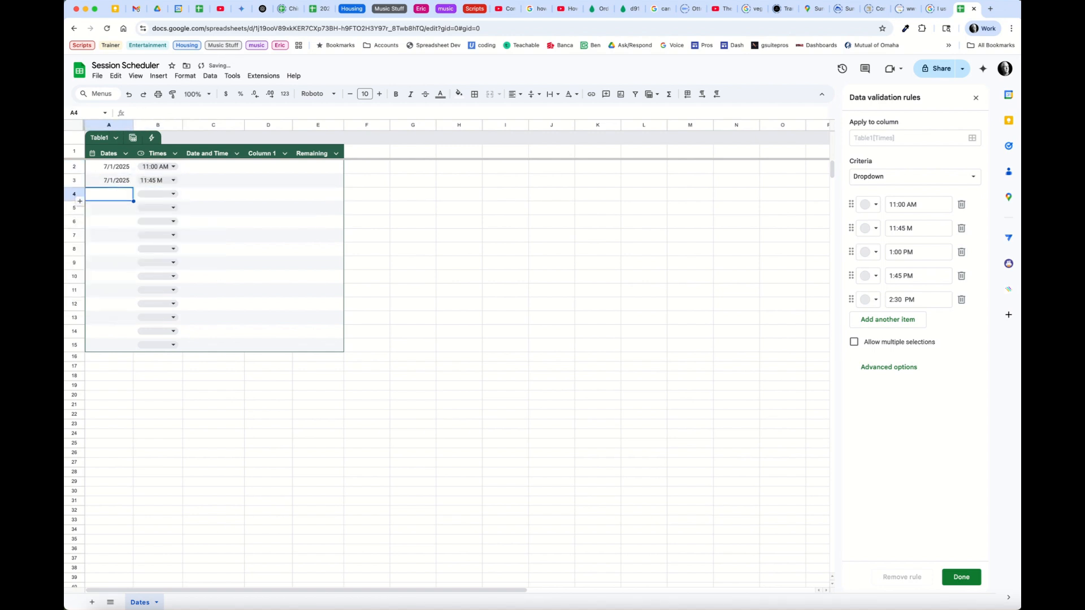
pyautogui.doubleClick(109, 194)
pyautogui.click(103, 225)
pyautogui.click(173, 193)
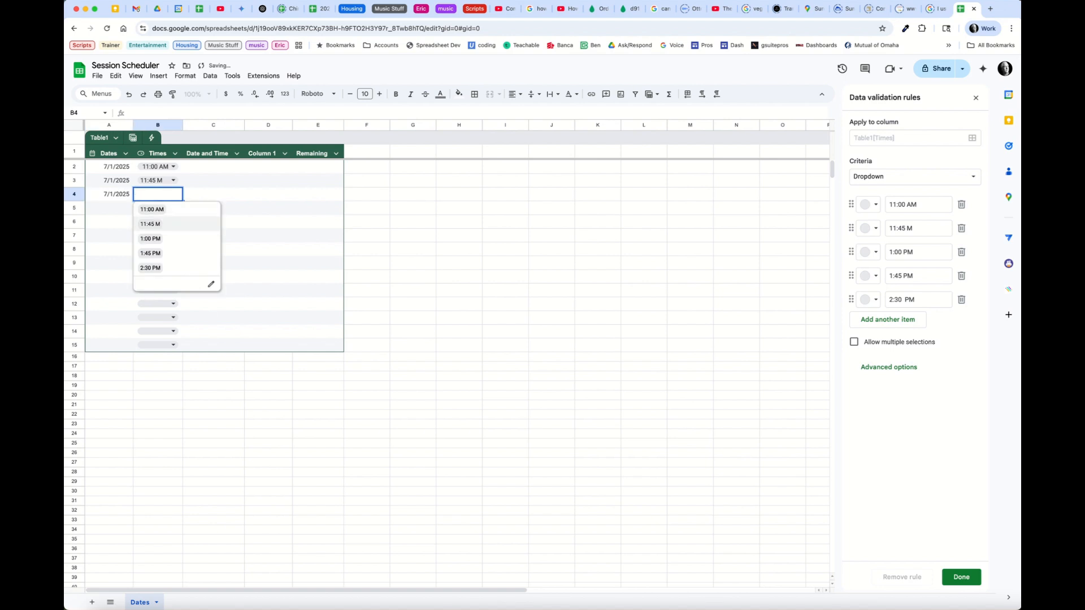
pyautogui.click(150, 239)
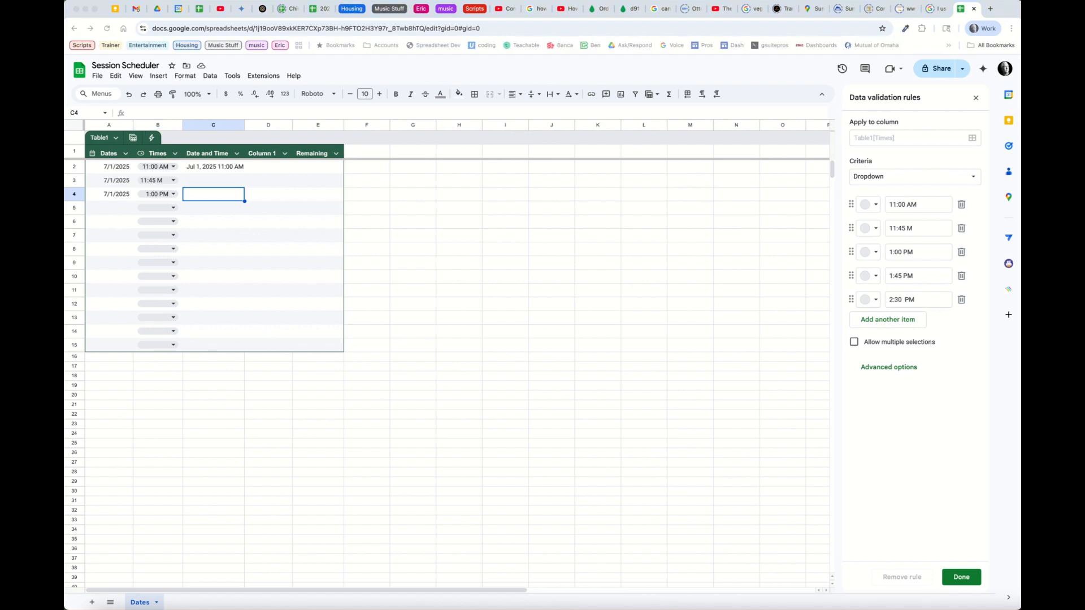
# Copy the C2 date-time formula down to C15 and widen column C
pyautogui.click(214, 166)
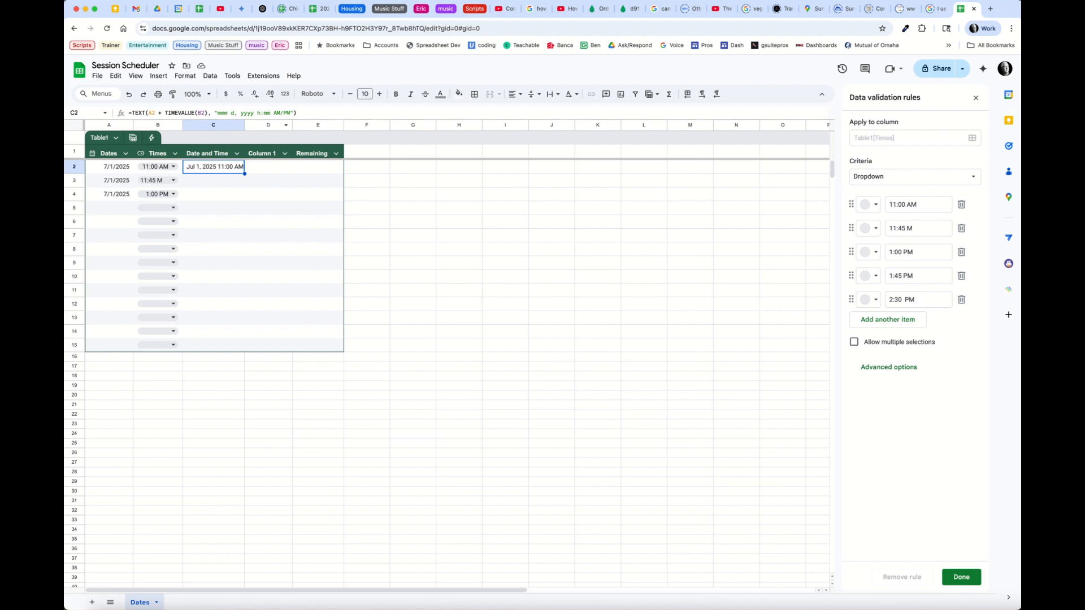
pyautogui.moveTo(244, 173); pyautogui.dragTo(245, 347)
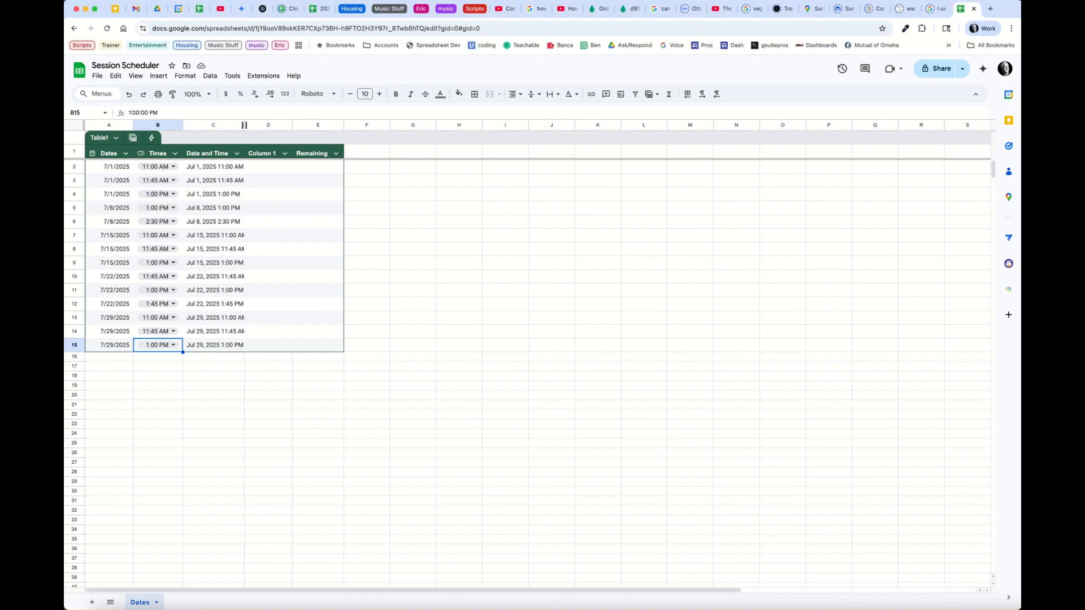
pyautogui.moveTo(244, 125); pyautogui.dragTo(396, 125)
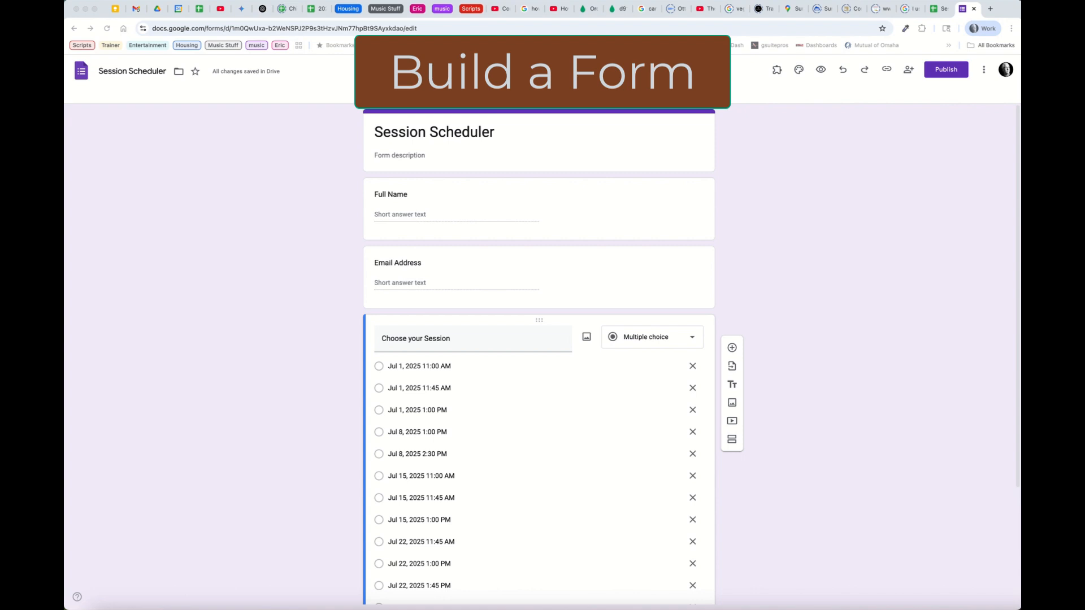
# From the form's Responses page, link responses to the existing Session Scheduler spreadsheet
pyautogui.scroll(-3, 540, 356)
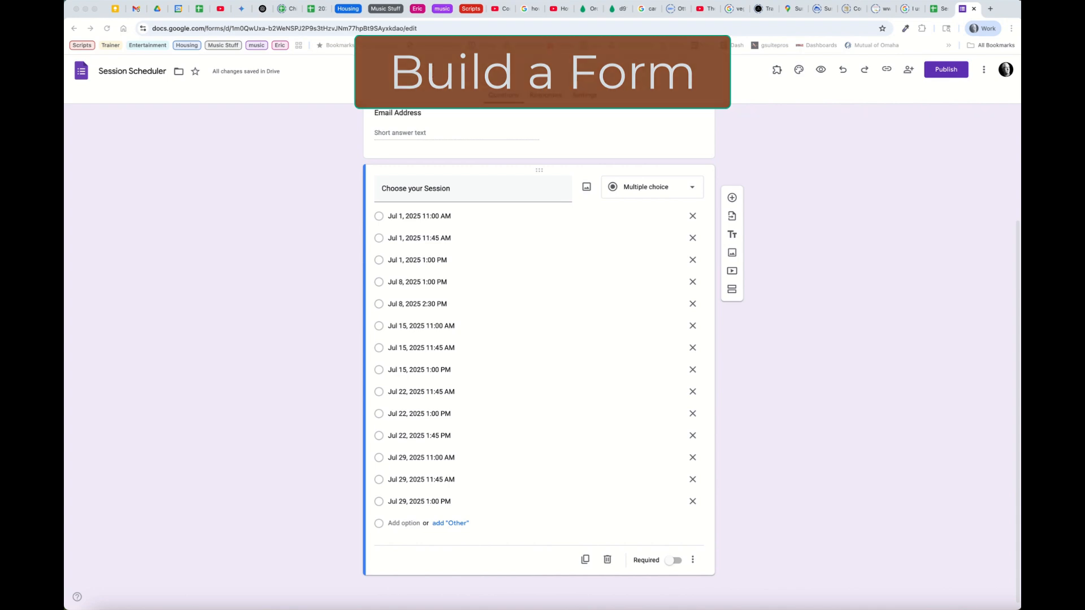
pyautogui.scroll(3, 540, 356)
pyautogui.scroll(1, 540, 340)
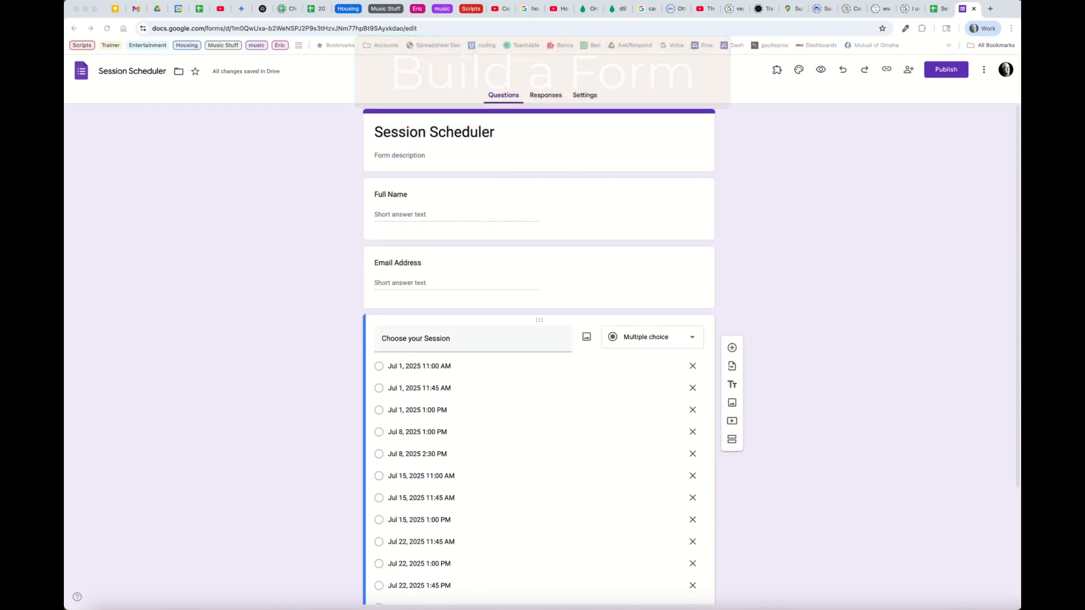
pyautogui.click(939, 9)
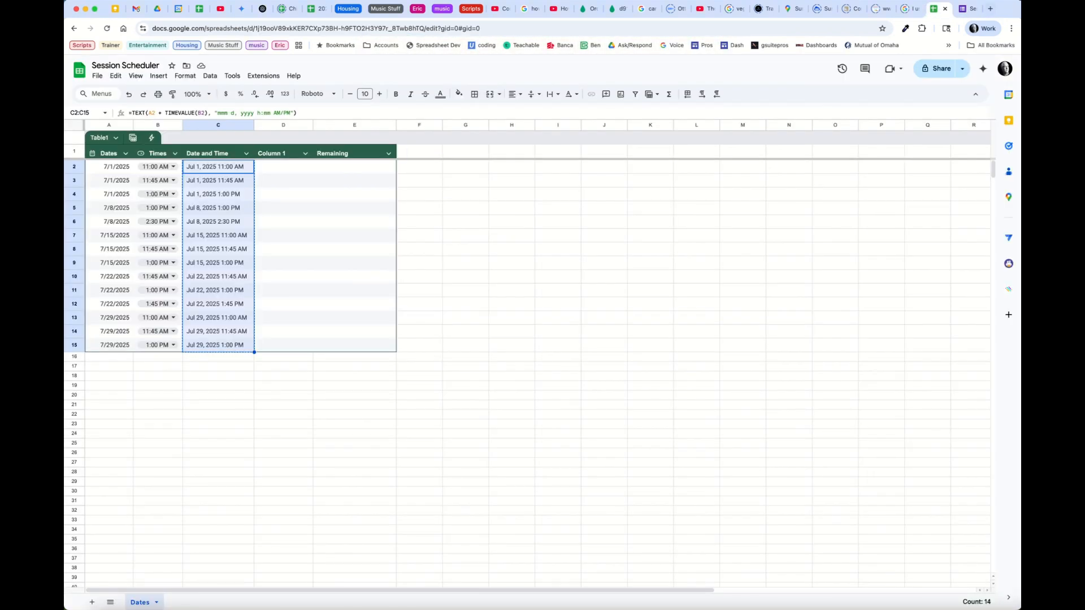
pyautogui.click(967, 9)
pyautogui.click(546, 95)
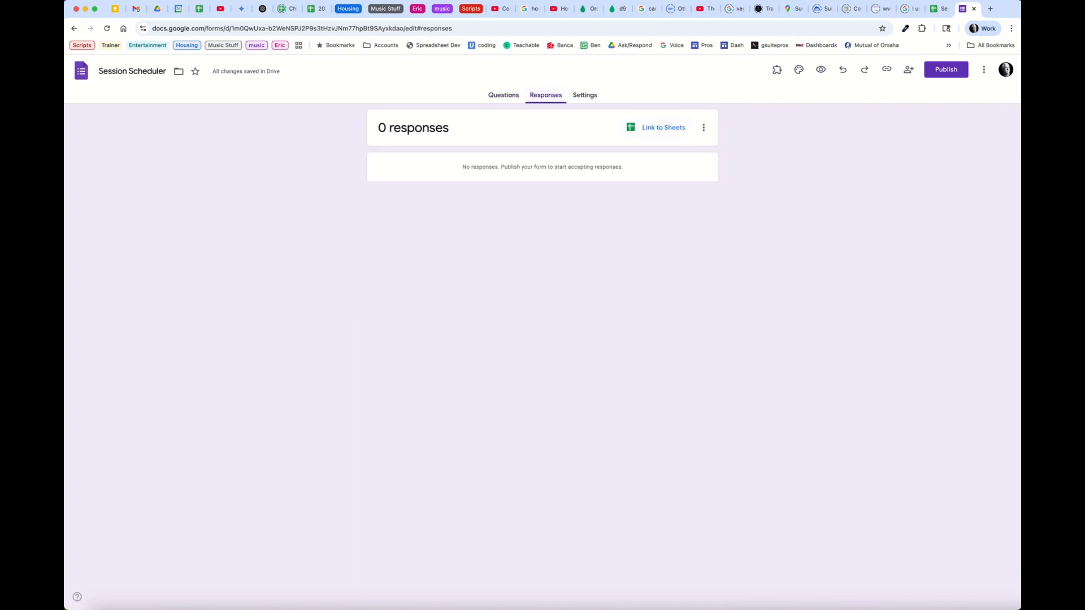
pyautogui.click(662, 127)
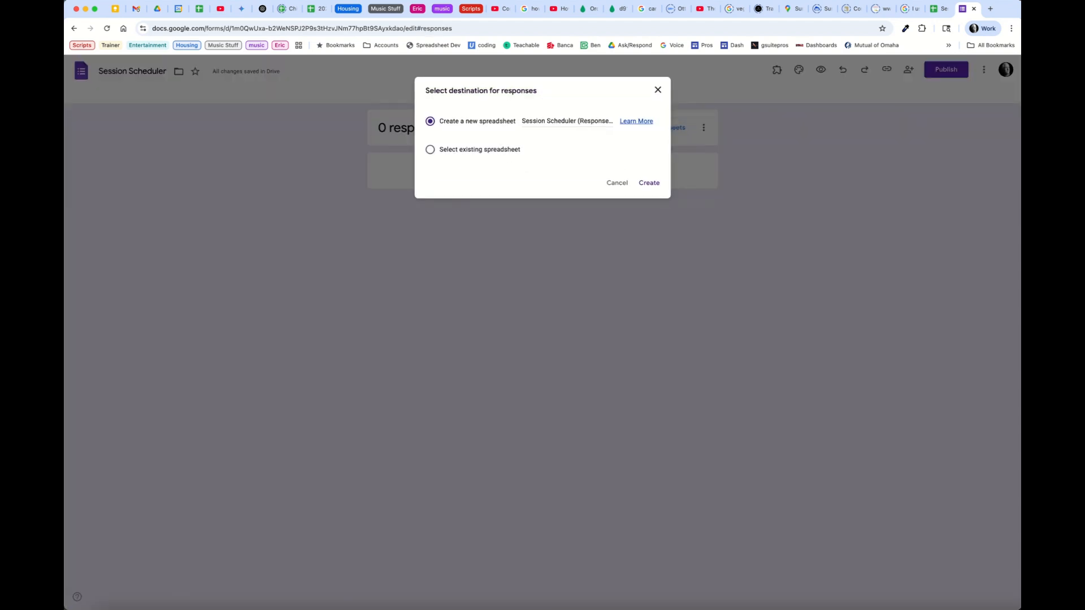
pyautogui.click(430, 149)
pyautogui.click(649, 182)
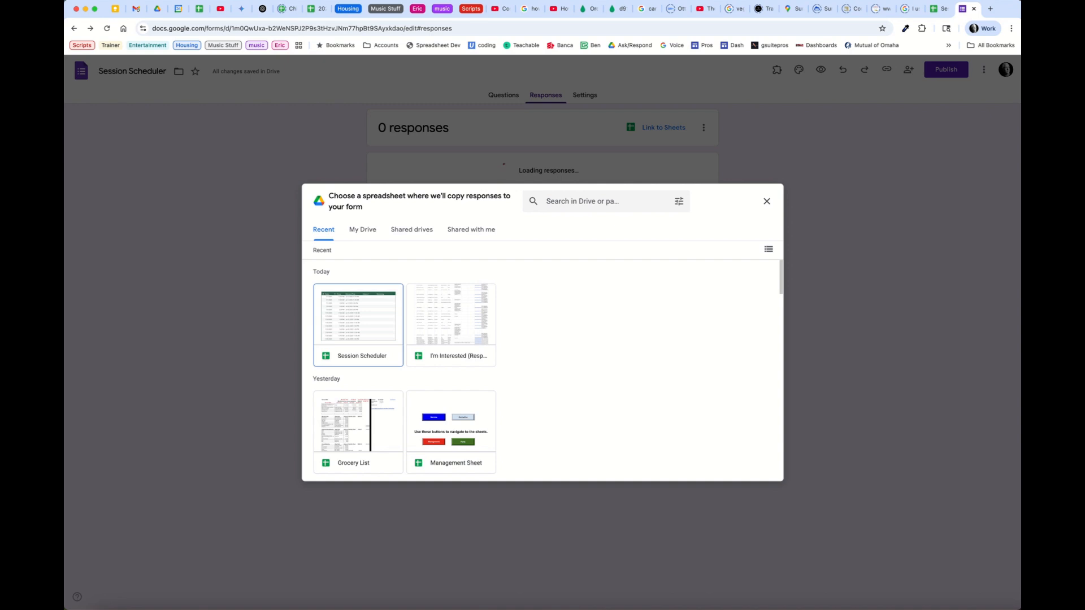
pyautogui.click(359, 325)
pyautogui.click(757, 470)
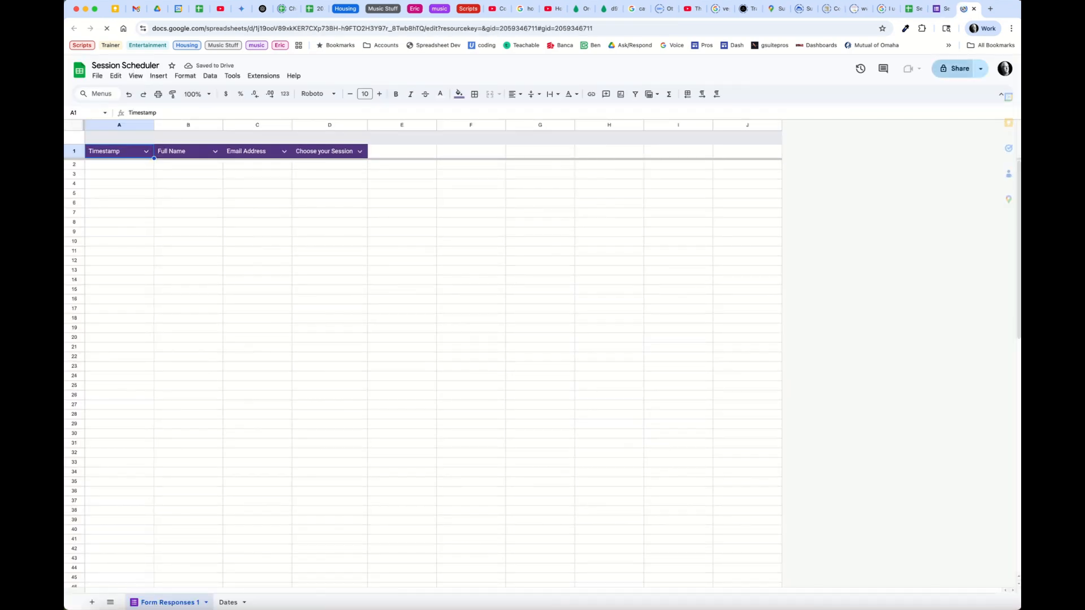
# Close the duplicate spreadsheet tab, review Form Responses 1 and Dates, then begin publishing the form
pyautogui.click(914, 9)
pyautogui.click(919, 9)
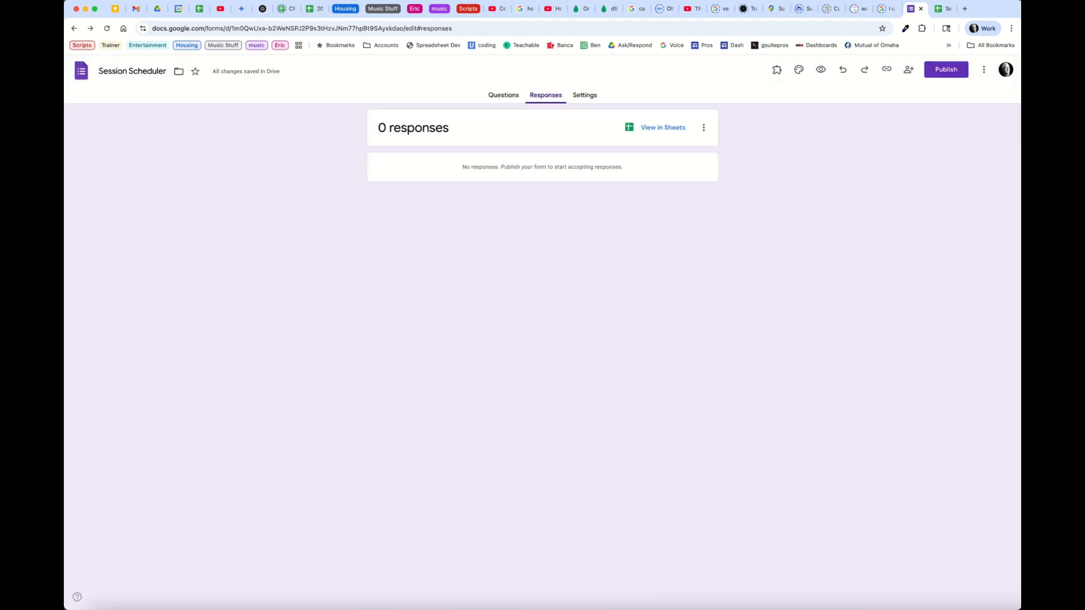
pyautogui.click(941, 8)
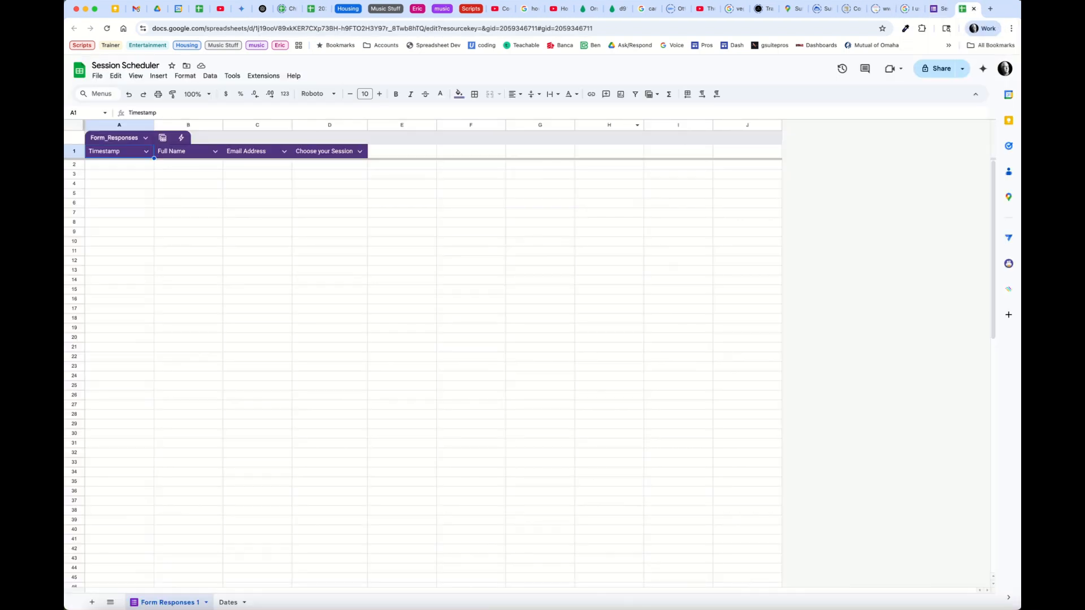
pyautogui.click(229, 603)
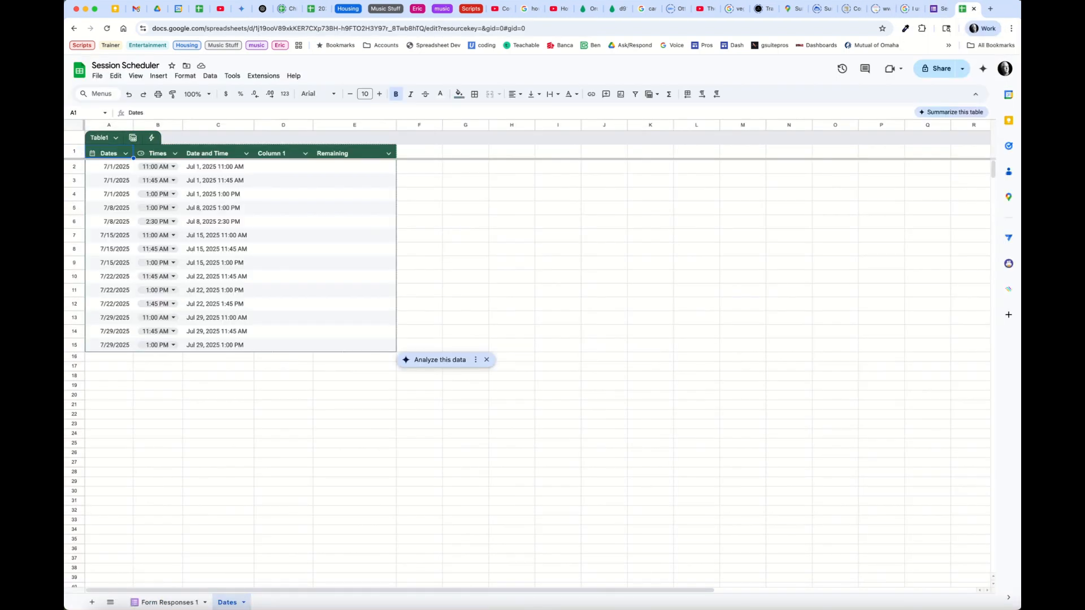
pyautogui.click(168, 603)
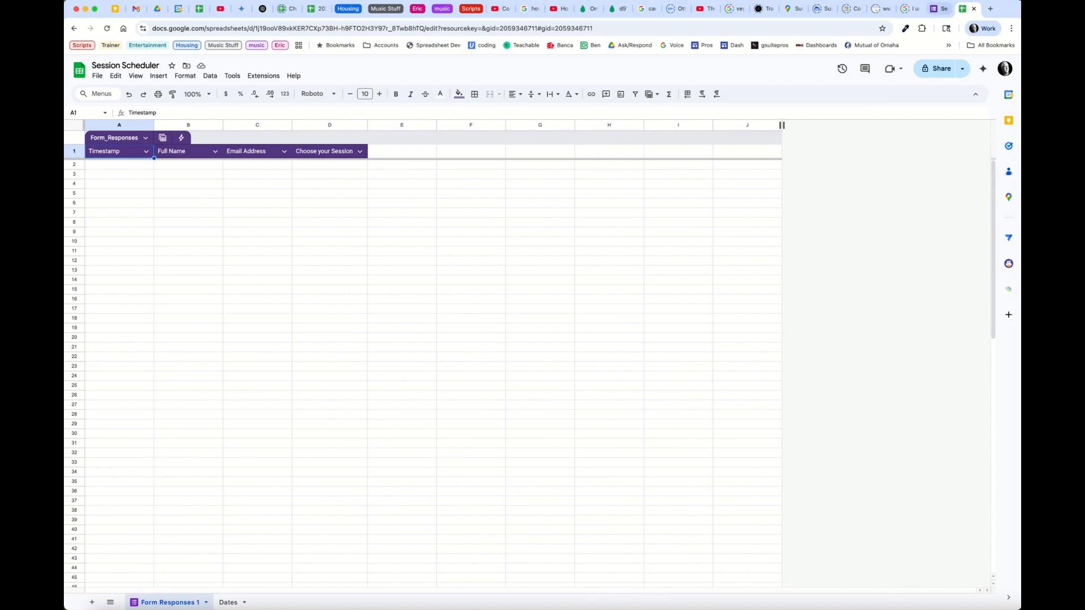
pyautogui.click(939, 9)
pyautogui.click(946, 69)
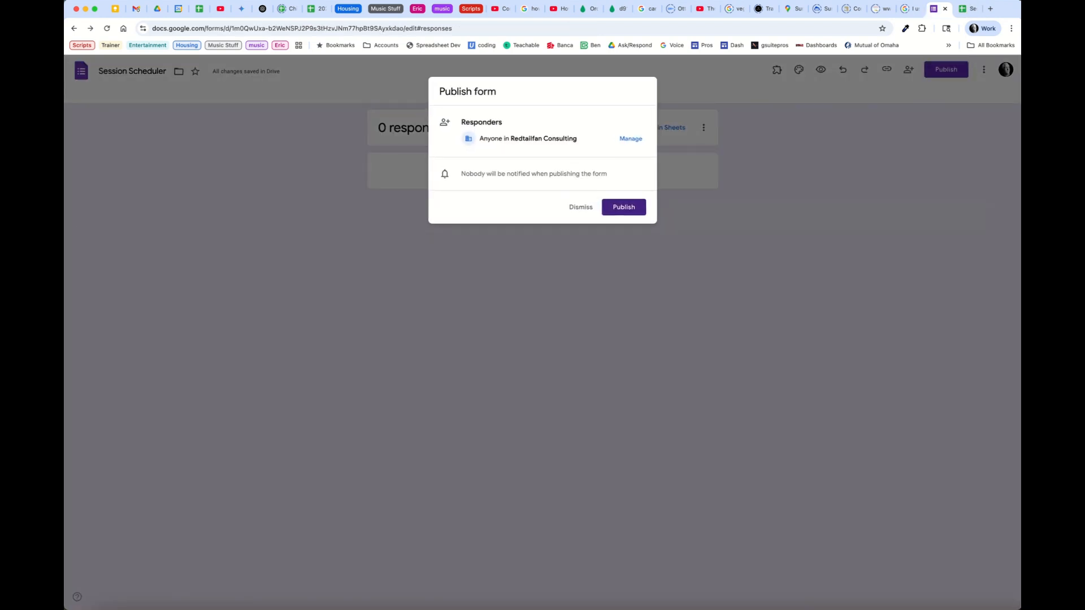
# Publish the form with responder access set to anyone with the link
pyautogui.click(631, 139)
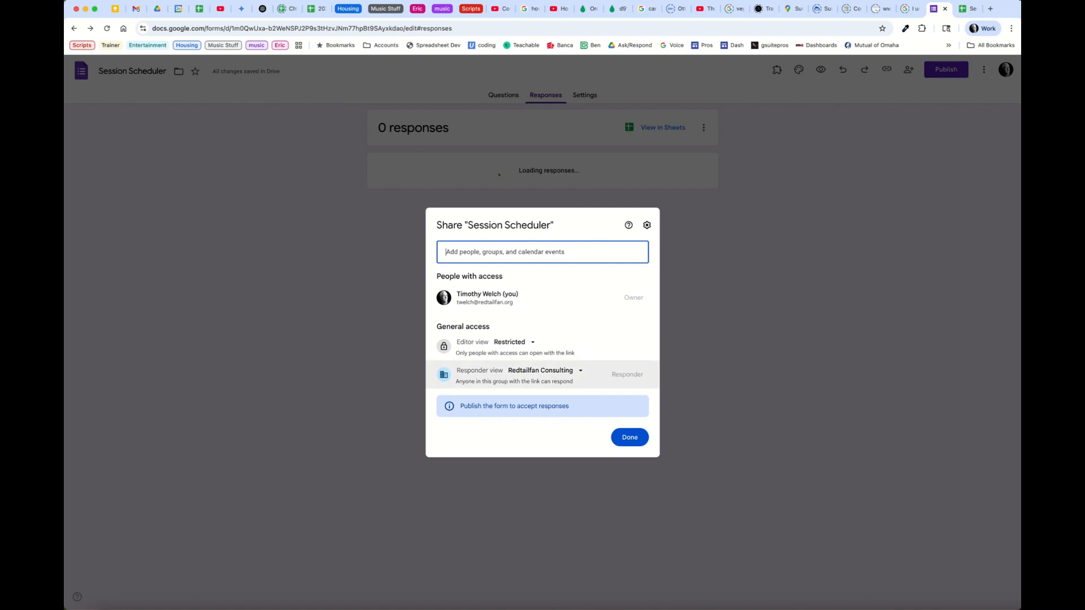
pyautogui.click(514, 342)
pyautogui.click(525, 366)
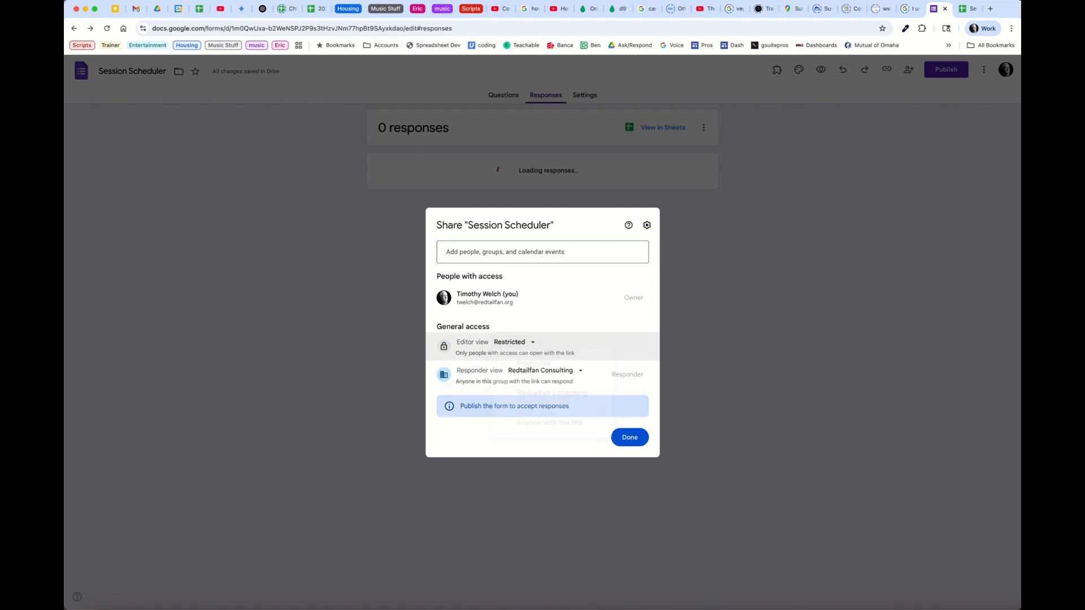
pyautogui.click(543, 451)
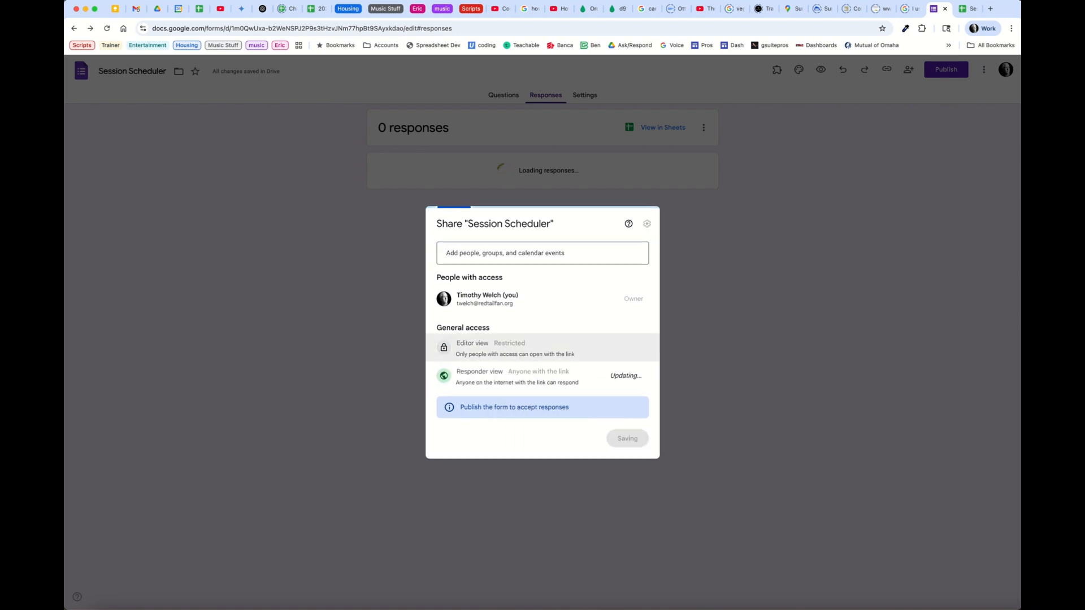
pyautogui.click(629, 438)
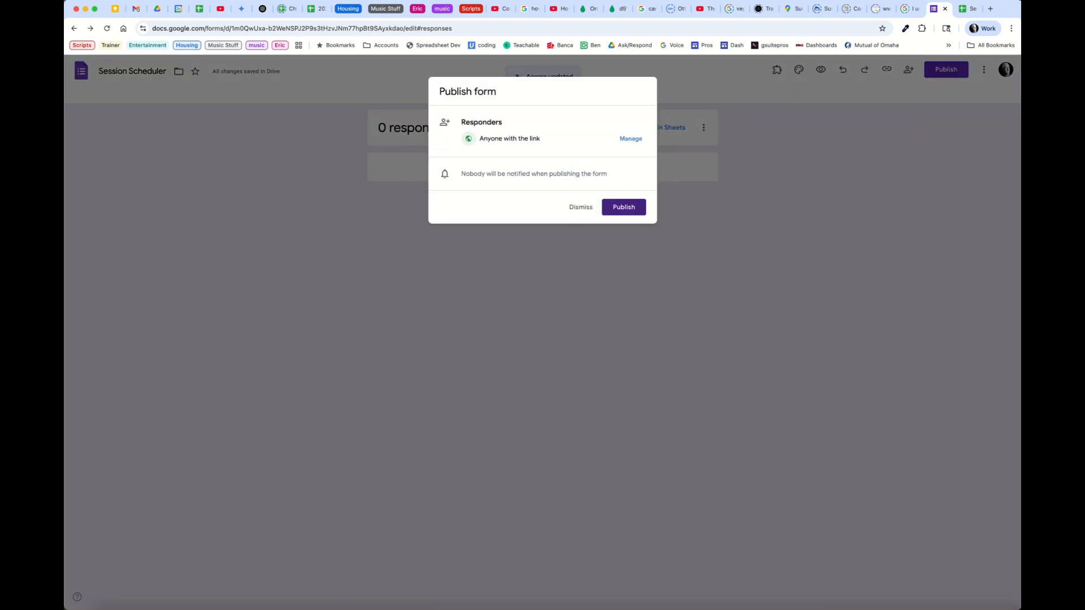
pyautogui.click(624, 207)
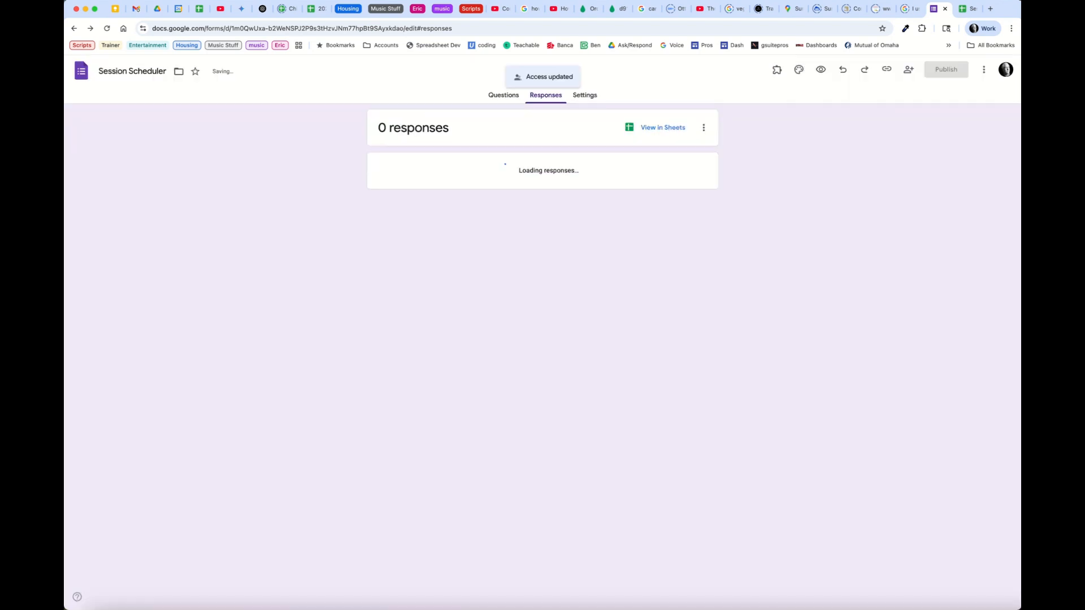
# Copy the form's responder link with Shorten URL enabled
pyautogui.click(939, 69)
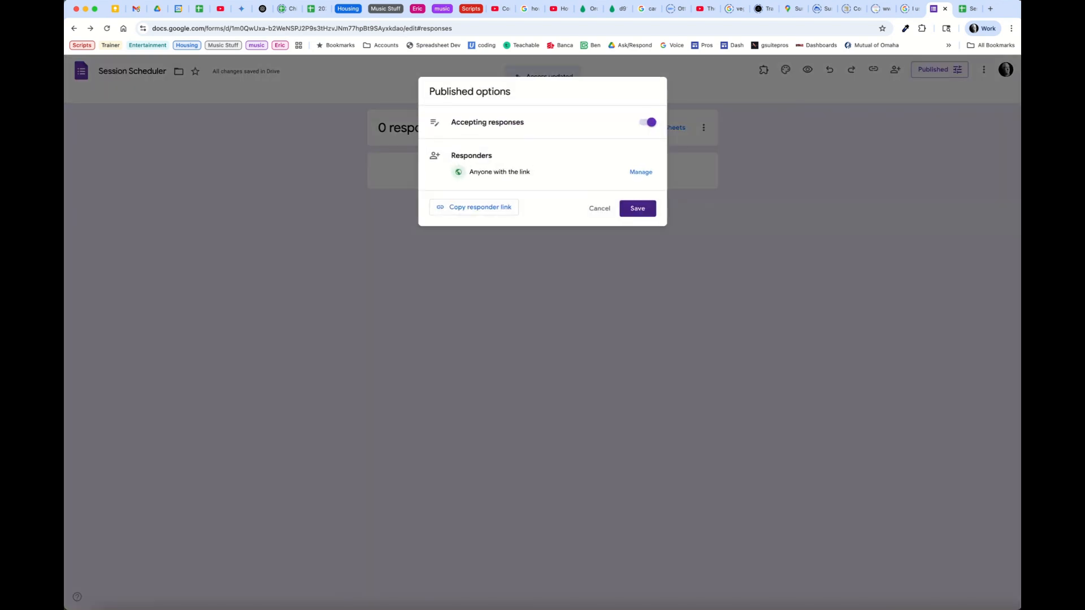
pyautogui.click(480, 207)
pyautogui.click(443, 264)
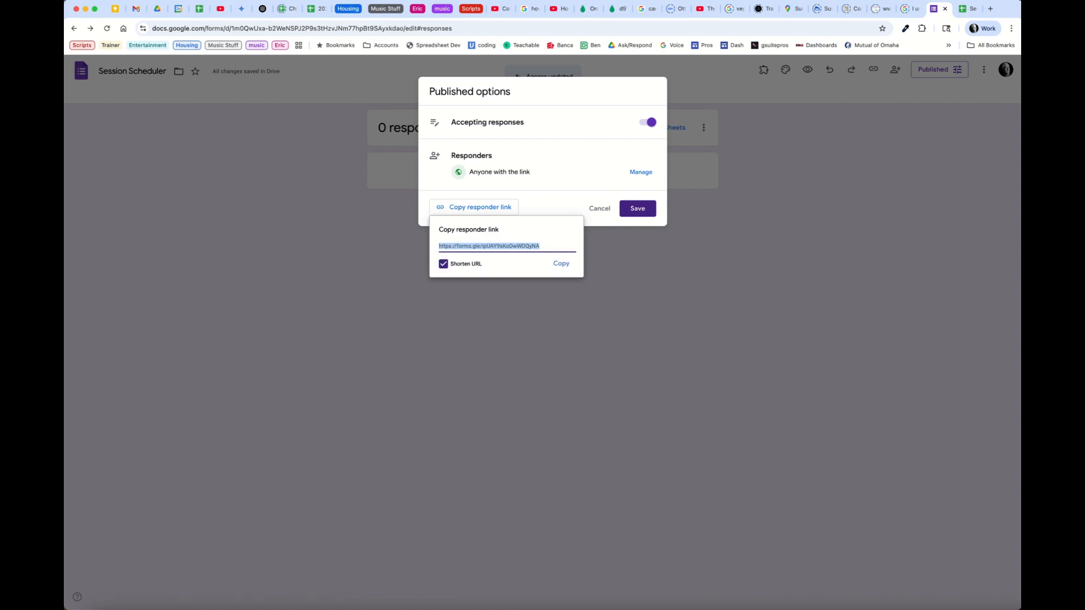
pyautogui.click(561, 264)
# Open the responder link in a new tab and enter a test name and email address
pyautogui.click(990, 8)
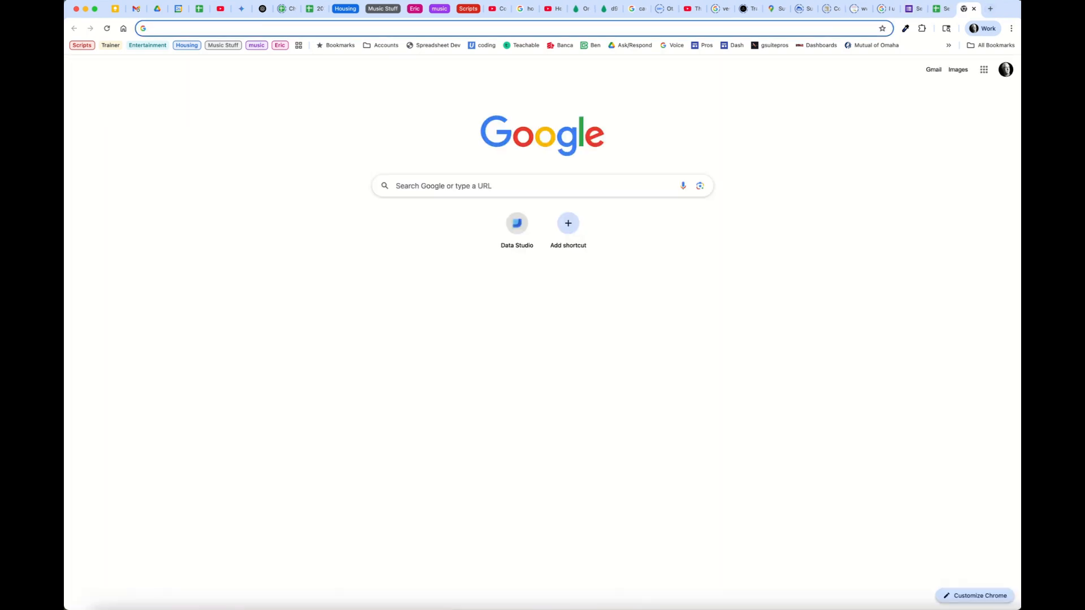
pyautogui.press('super+v')
pyautogui.press('Return')
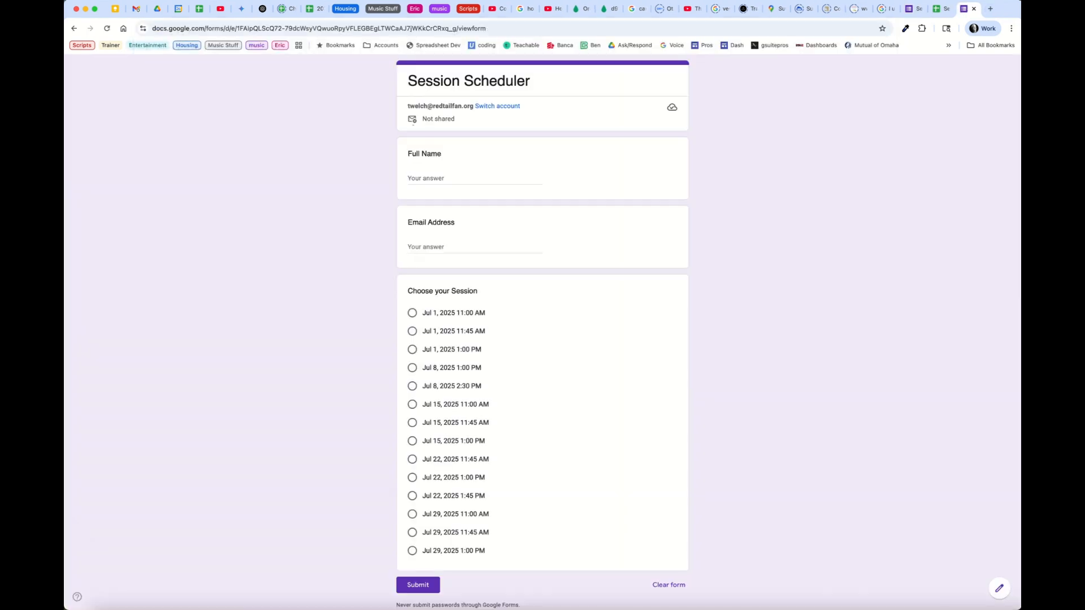
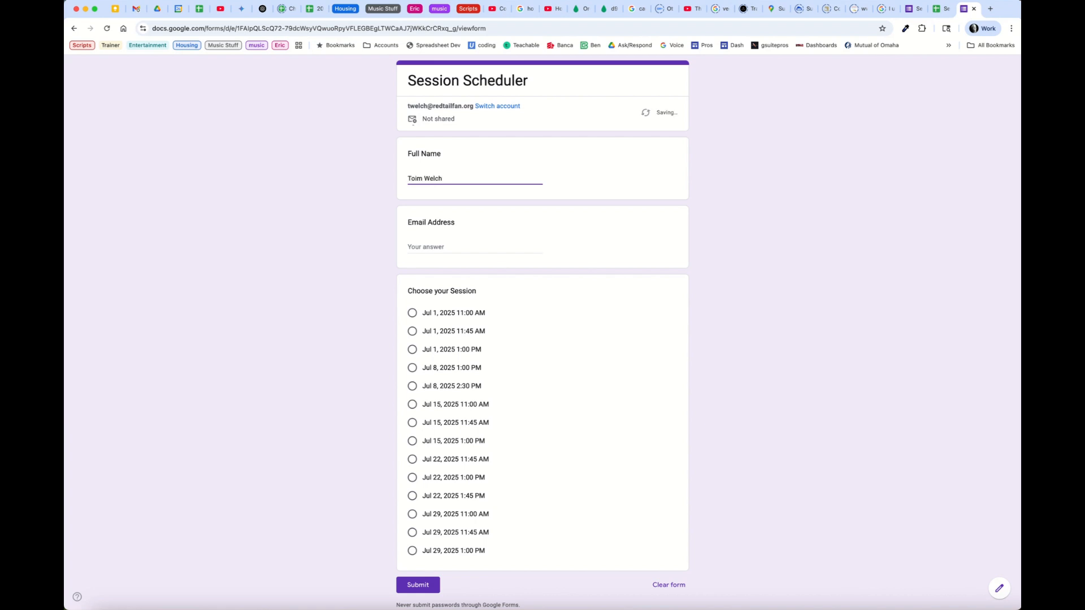
pyautogui.click(410, 178)
pyautogui.press('Delete')
pyautogui.press('Tab')
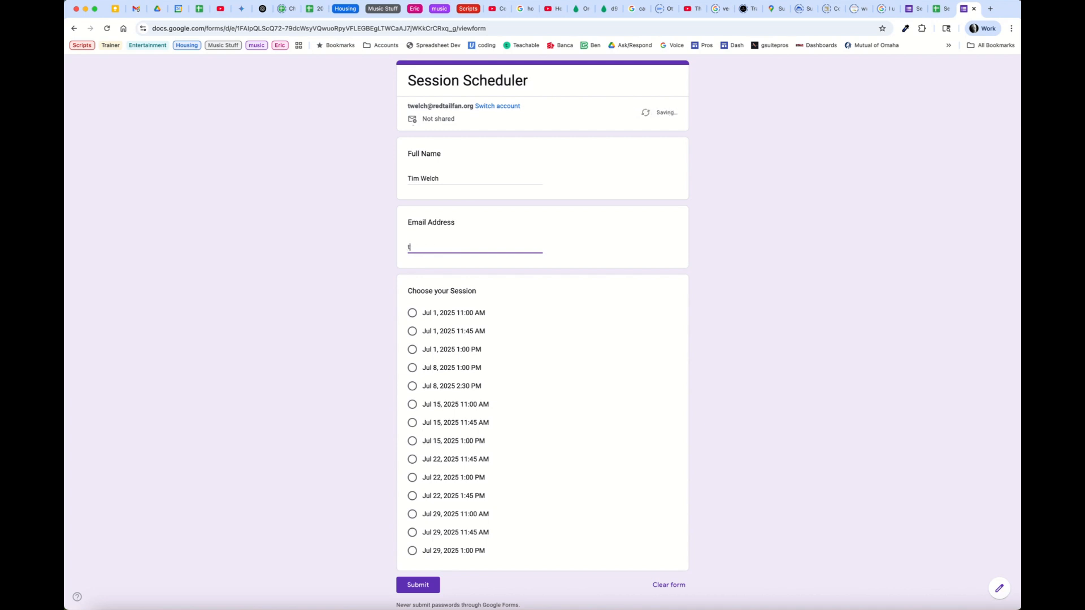
# Choose the Jul 1, 2025 11:00 AM session, submit, and check the responses spreadsheet
pyautogui.press('Tab')
pyautogui.press('space')
pyautogui.press('Tab')
pyautogui.press('Tab')
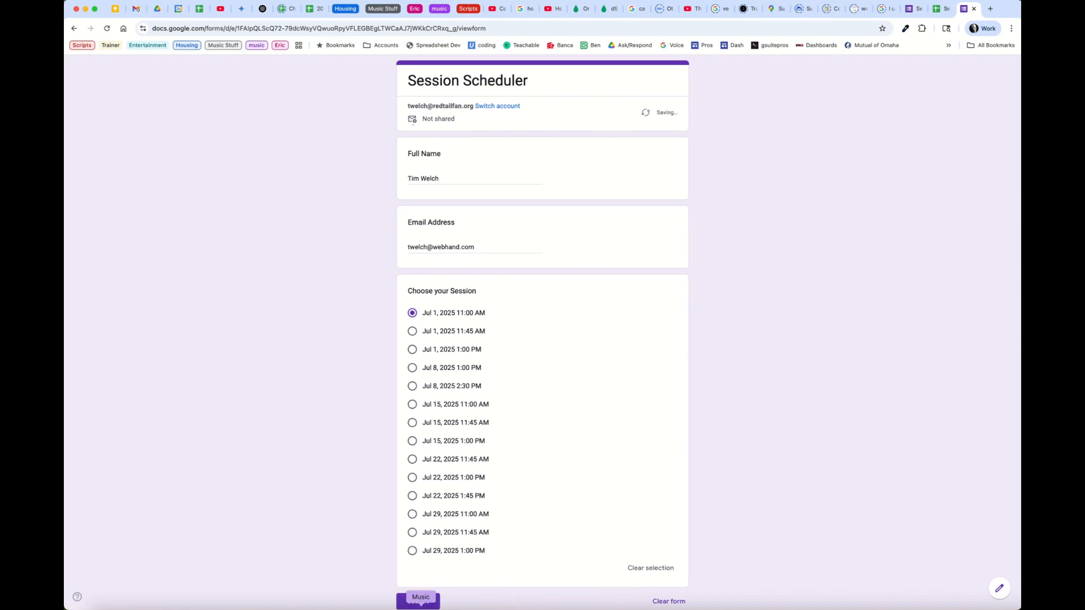
pyautogui.press('Return')
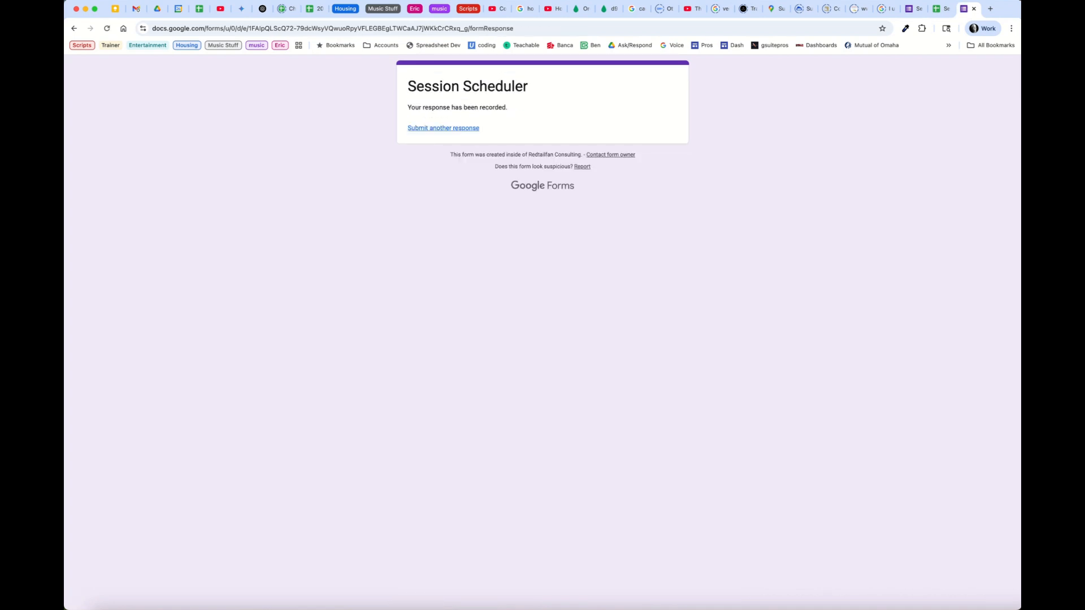
pyautogui.hotkey('ctrl', 'shift', 'Tab')
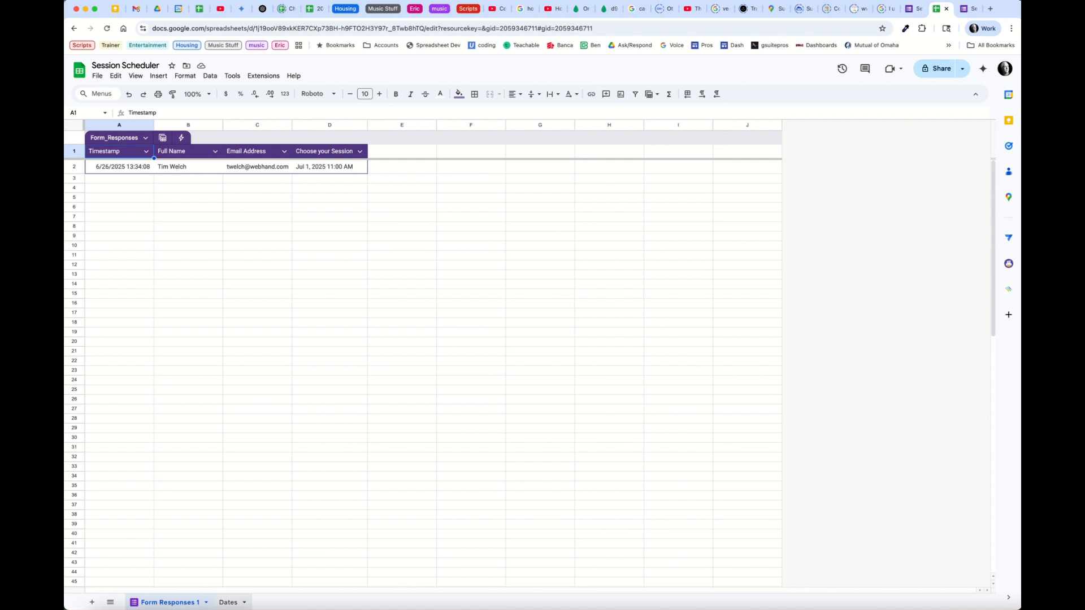
# Inspect the Dates sheet's D2 SORT(UNIQUE()) Chosen Dates formula and E2 FILTER Remaining formula against Form Responses 1
pyautogui.click(228, 603)
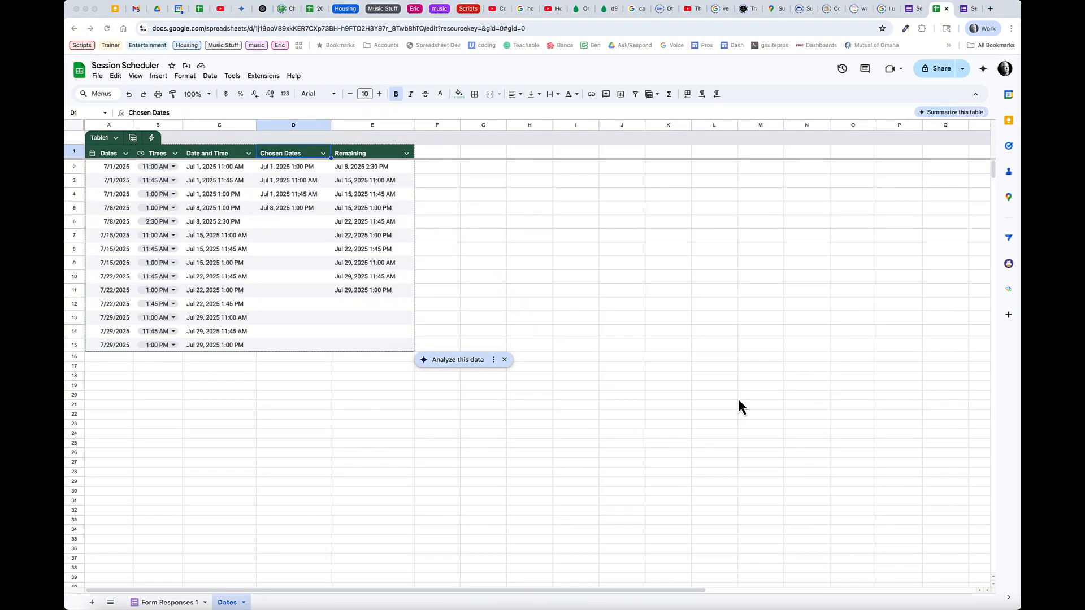
pyautogui.click(307, 155)
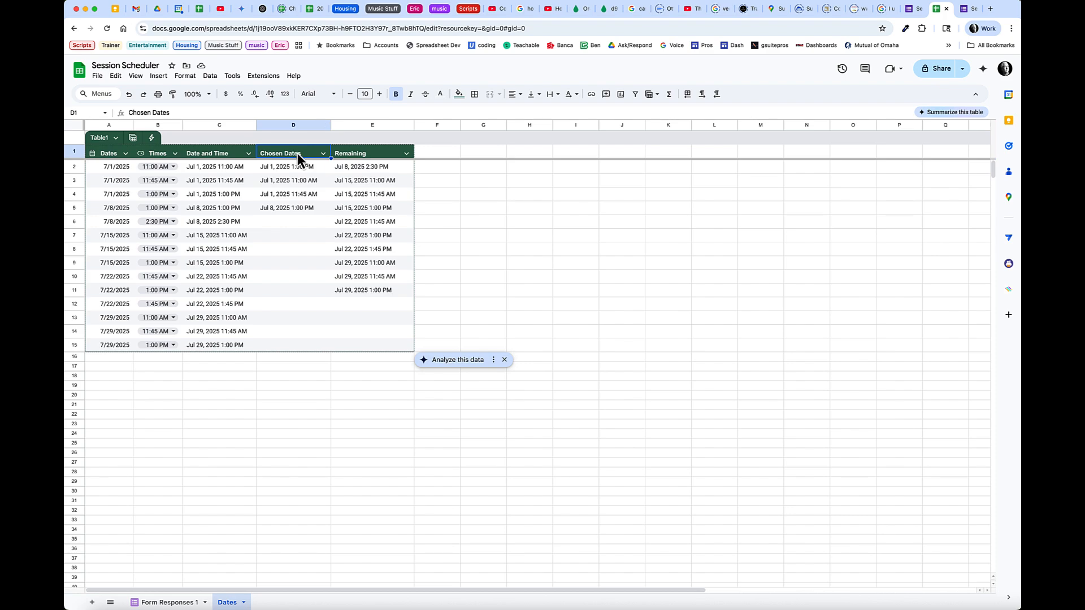
pyautogui.click(297, 165)
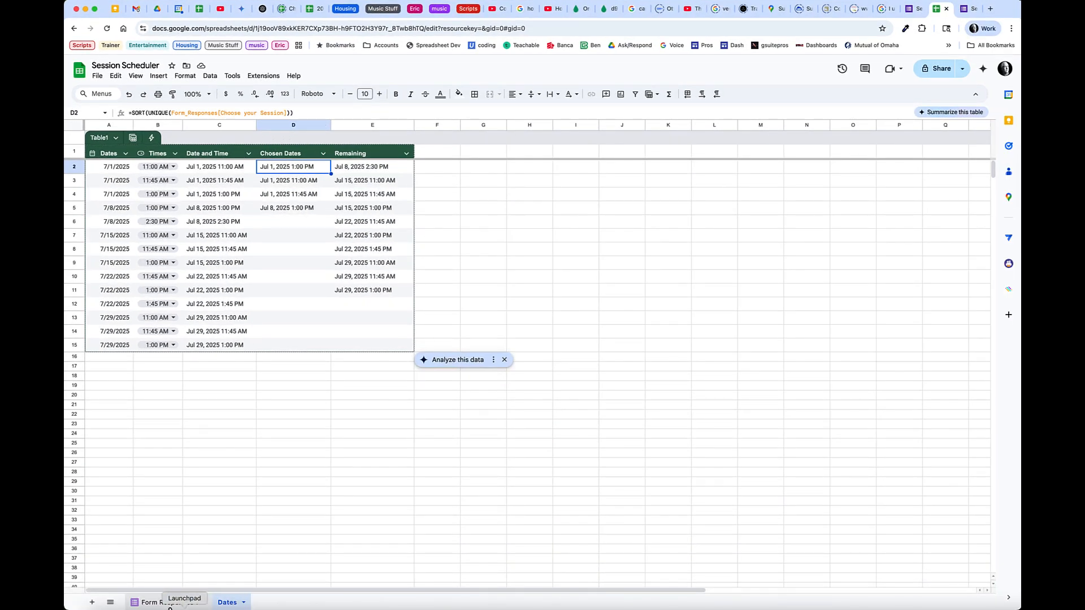
pyautogui.click(170, 603)
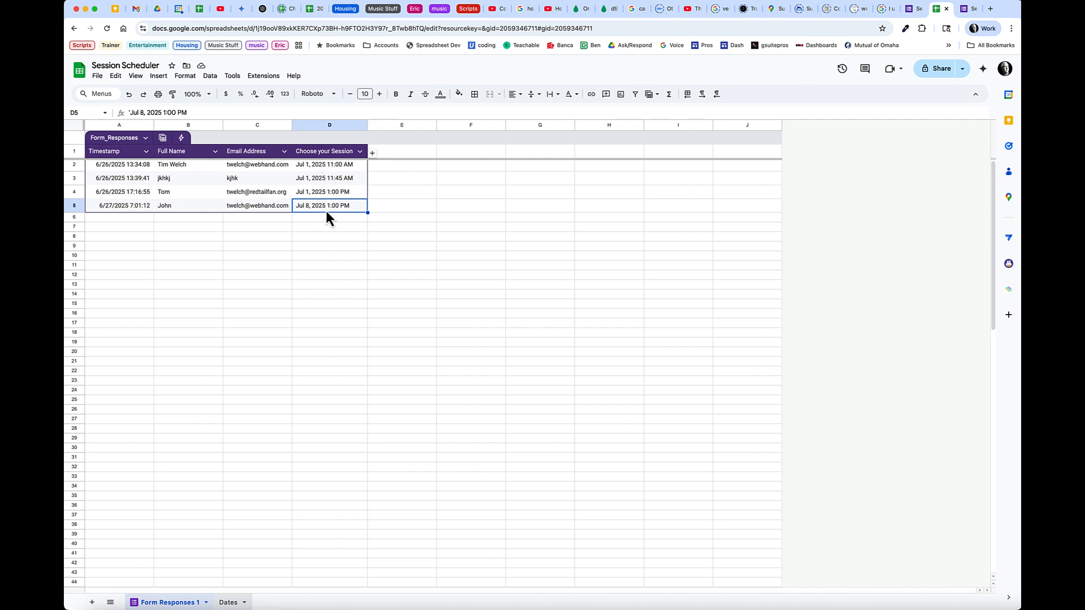
pyautogui.click(229, 602)
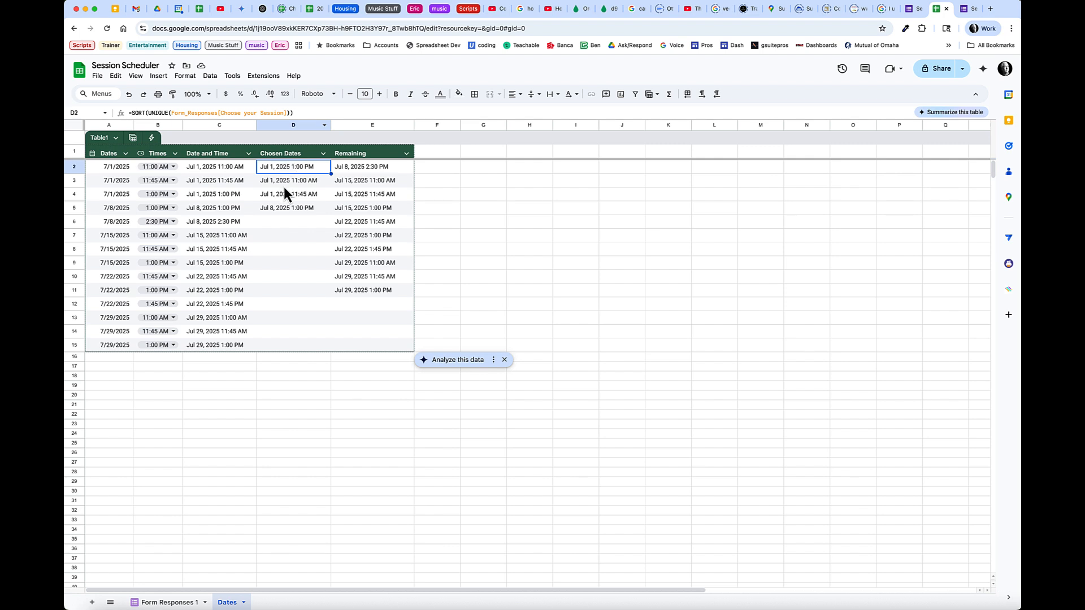
pyautogui.click(355, 166)
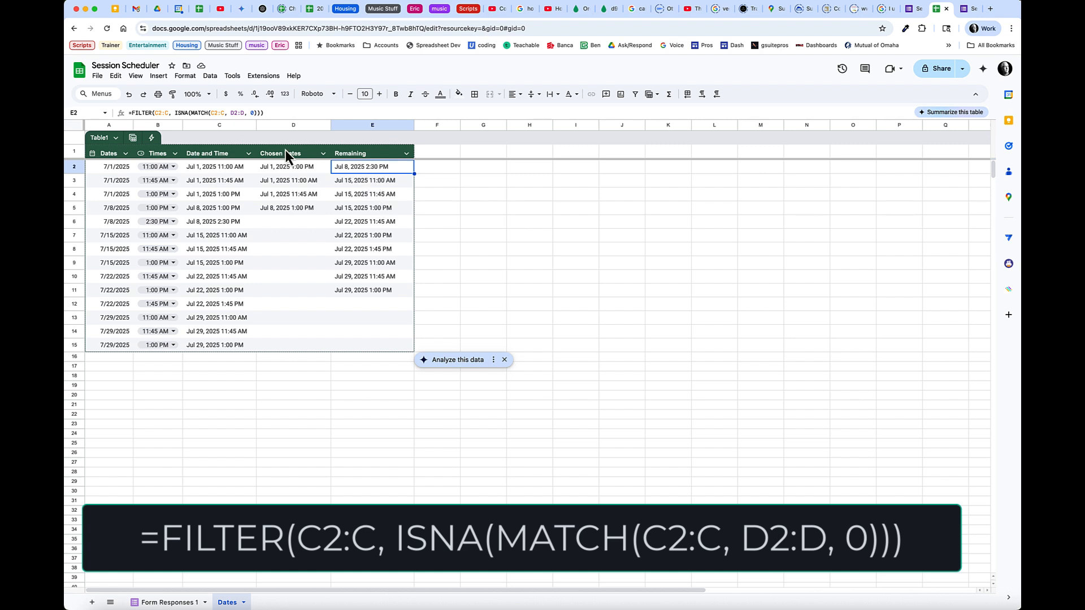
pyautogui.click(190, 112)
pyautogui.press('BackSpace')
pyautogui.press('BackSpace')
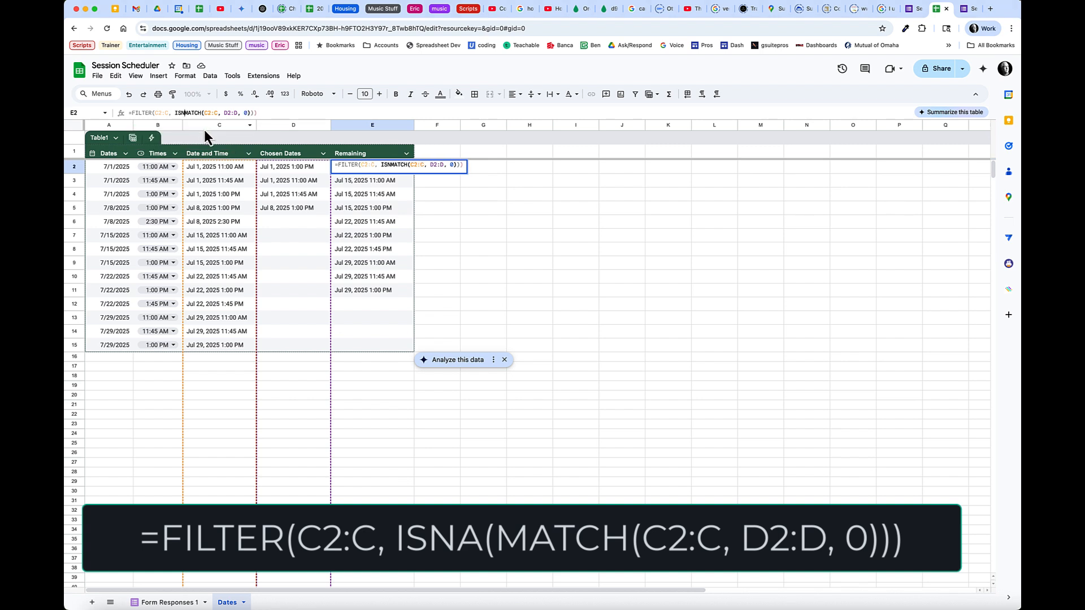
pyautogui.press('BackSpace')
pyautogui.press('BackSpace')
pyautogui.press('BackSpace')
pyautogui.click(248, 112)
pyautogui.press('BackSpace')
pyautogui.press('BackSpace')
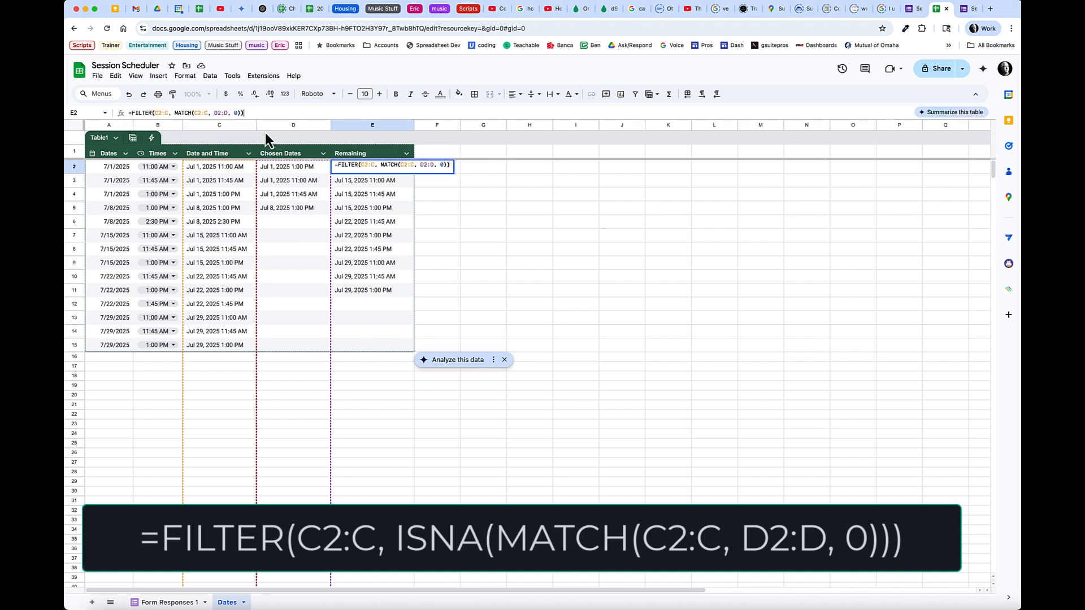
pyautogui.press('Return')
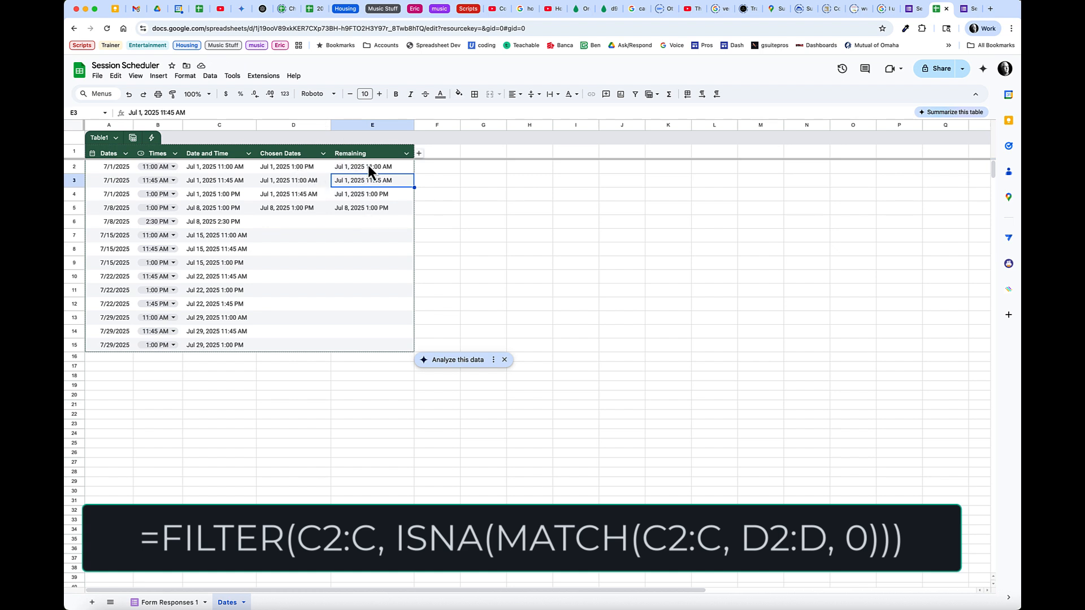
pyautogui.press('super+z')
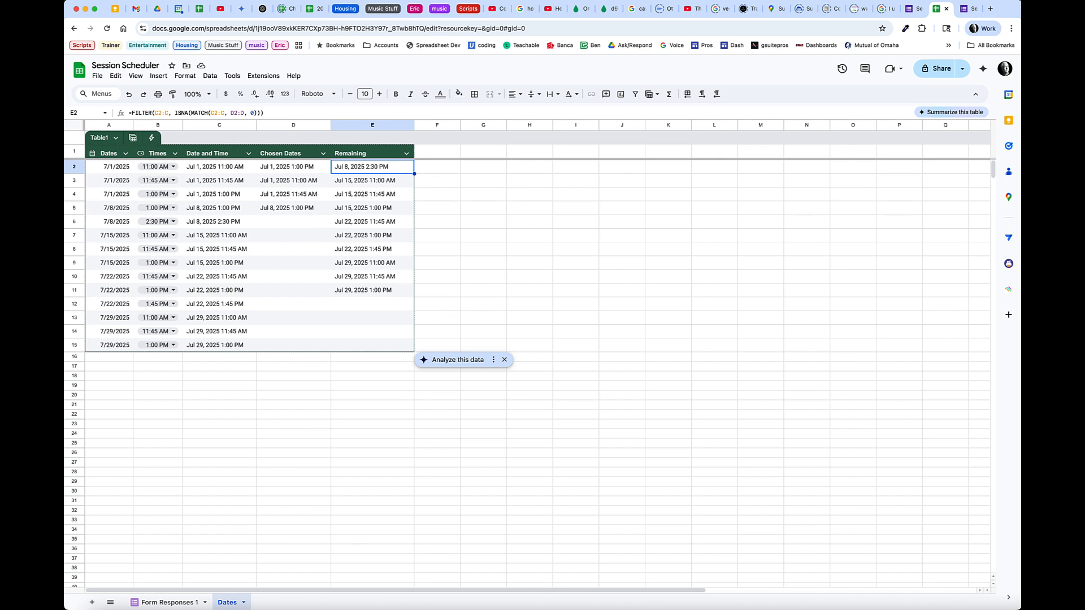
pyautogui.press('super+Home')
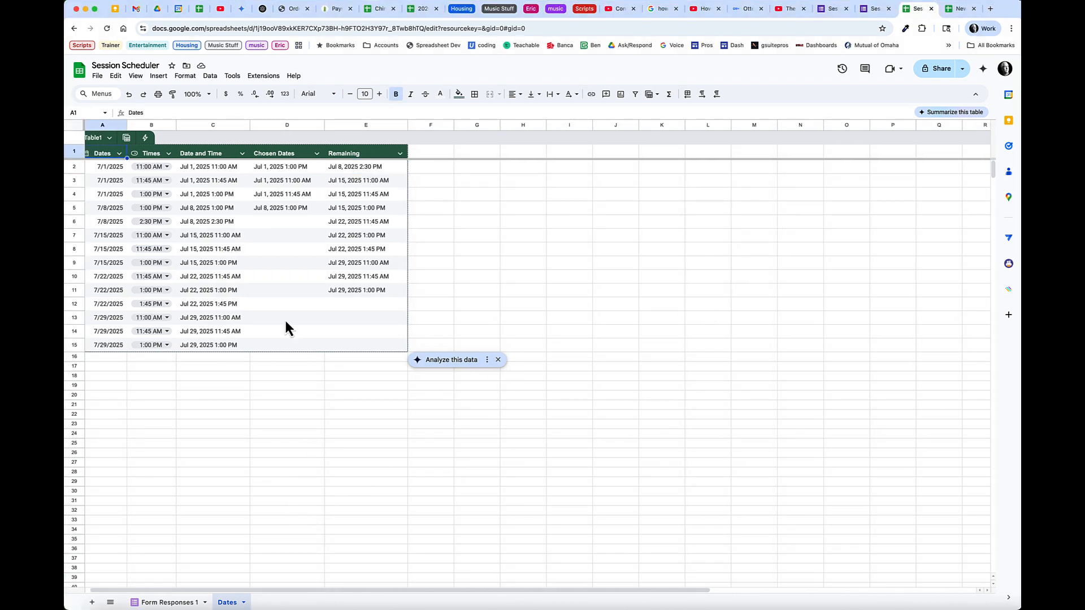
# Compare the session values in C2:C15 with the form's choices and Form Responses 1
pyautogui.moveTo(211, 167); pyautogui.dragTo(205, 345)
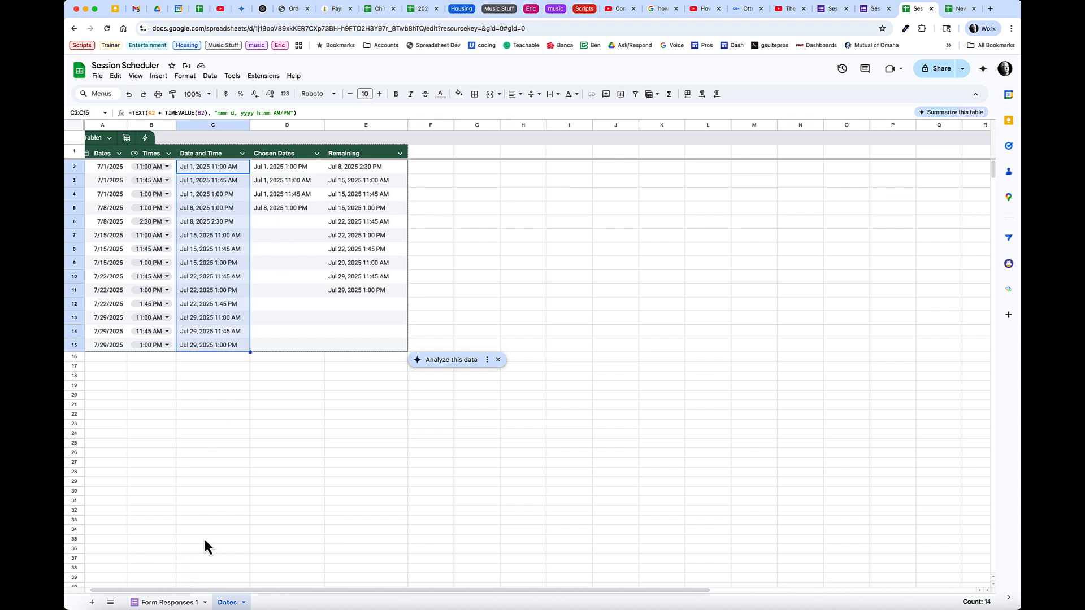
pyautogui.click(833, 11)
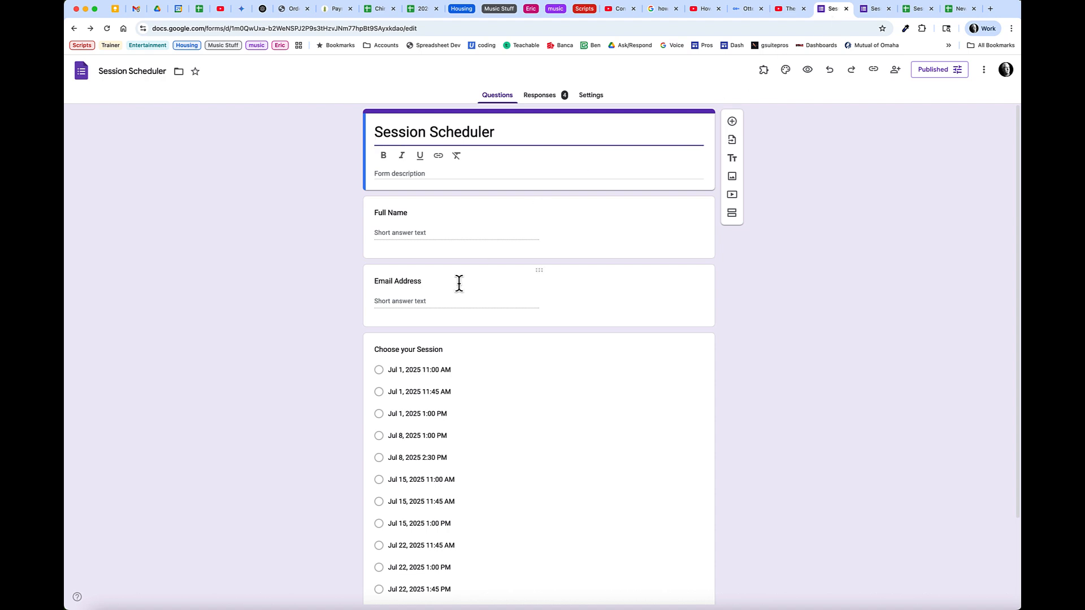
pyautogui.scroll(-3, 526, 432)
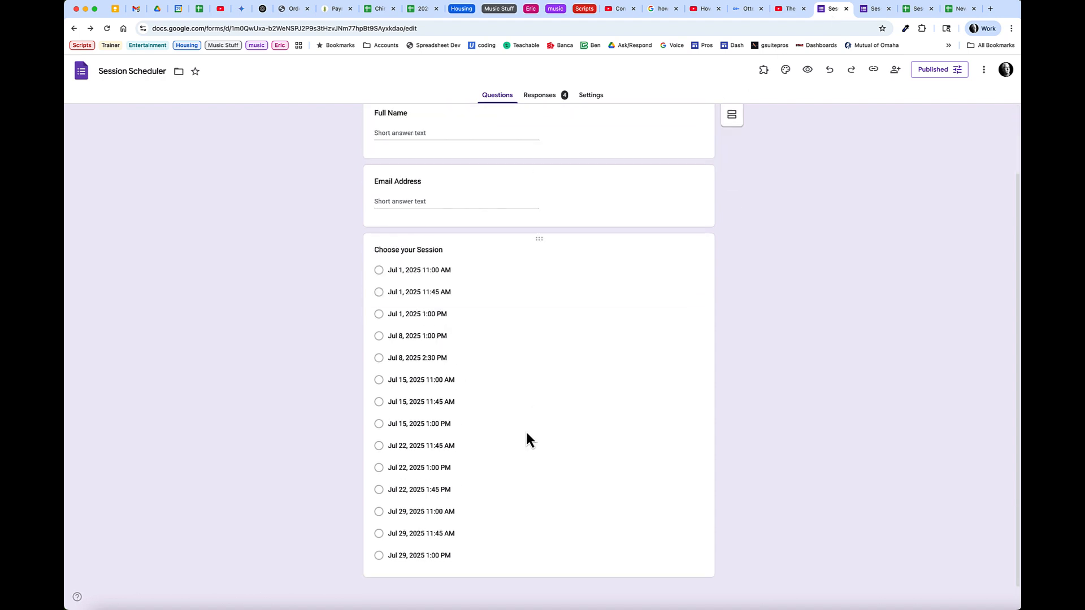
pyautogui.click(918, 13)
pyautogui.click(170, 603)
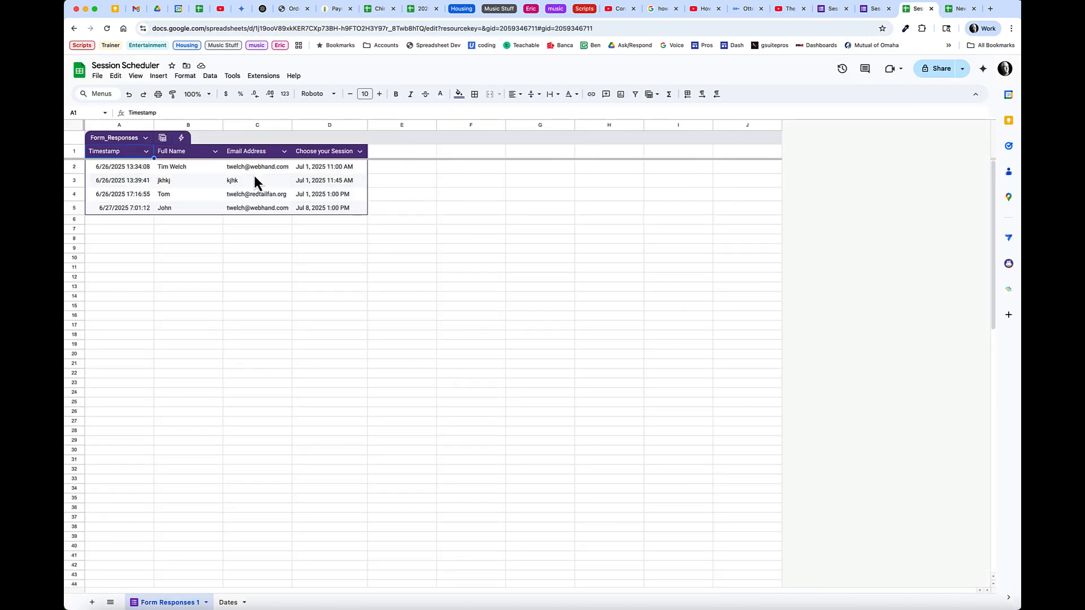
pyautogui.click(228, 602)
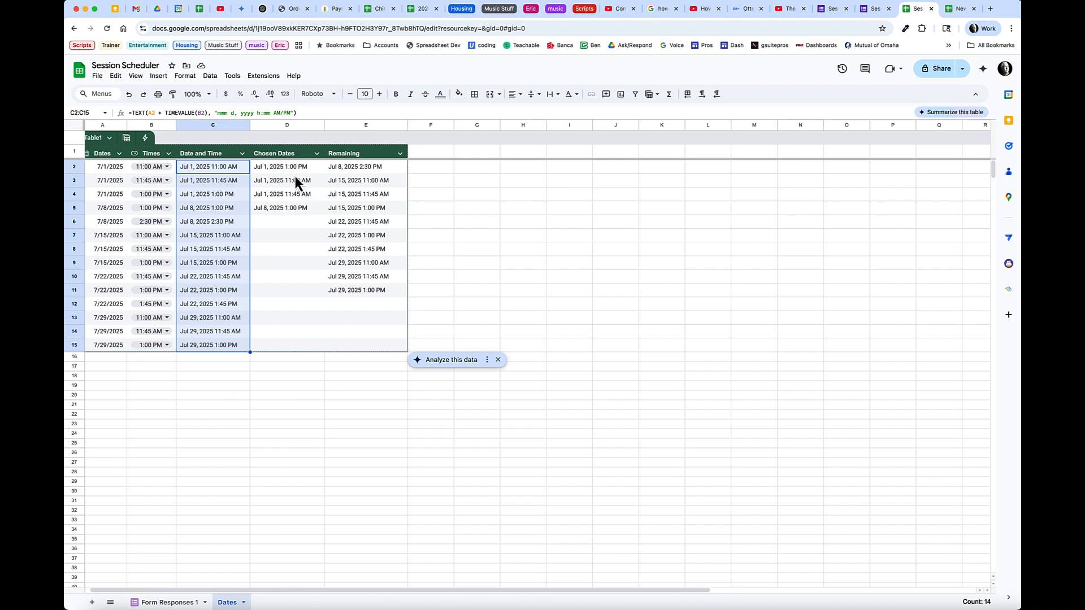
# Highlight Chosen Dates D2:D5, Remaining E2:E11 and the whole Remaining column E
pyautogui.moveTo(294, 169); pyautogui.dragTo(291, 214)
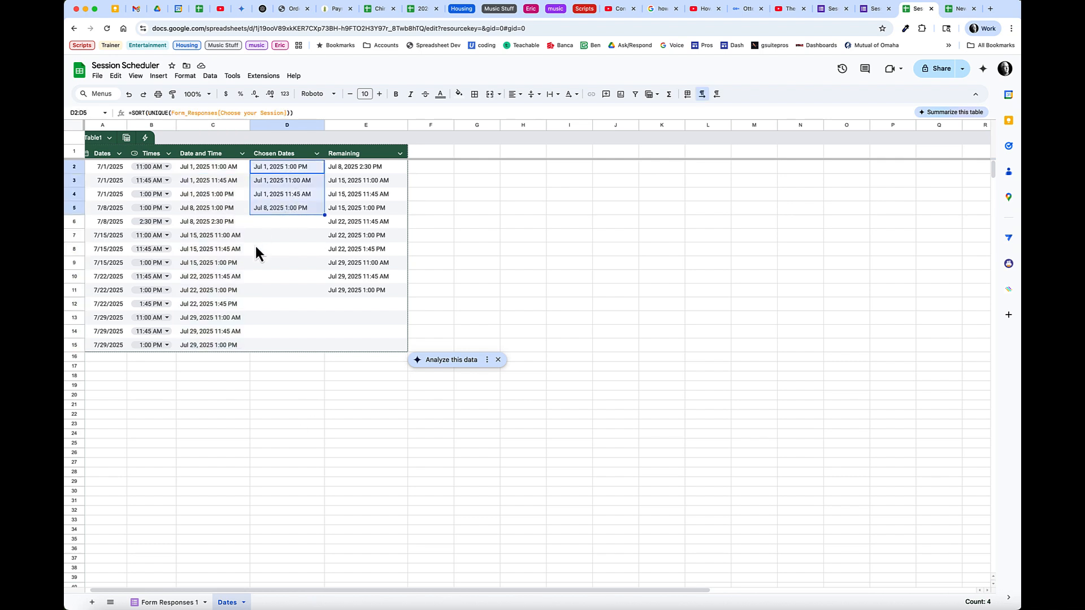
pyautogui.moveTo(354, 170); pyautogui.dragTo(355, 292)
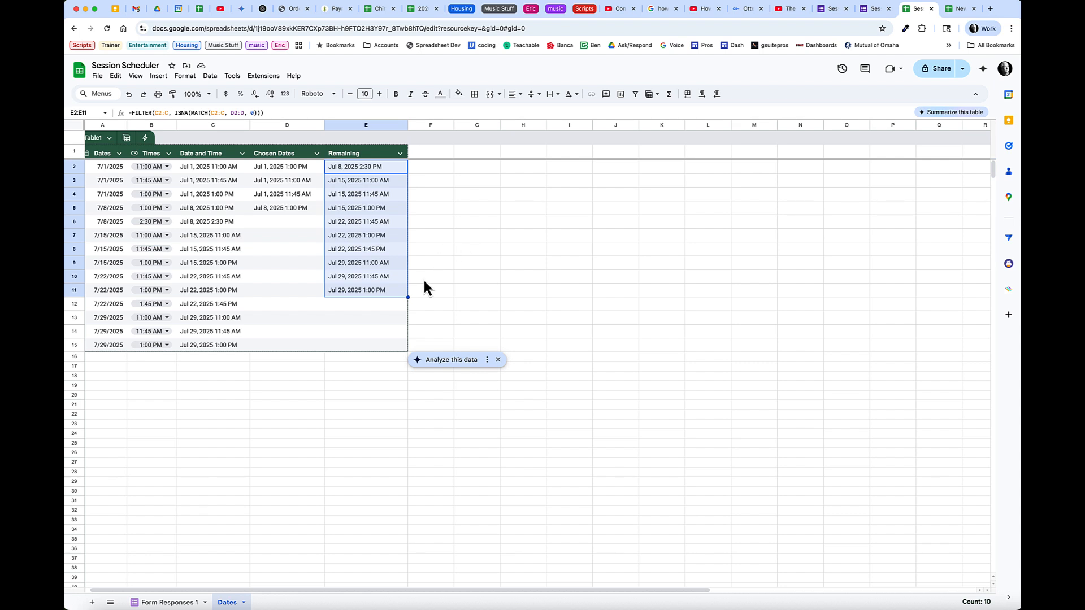
pyautogui.click(364, 127)
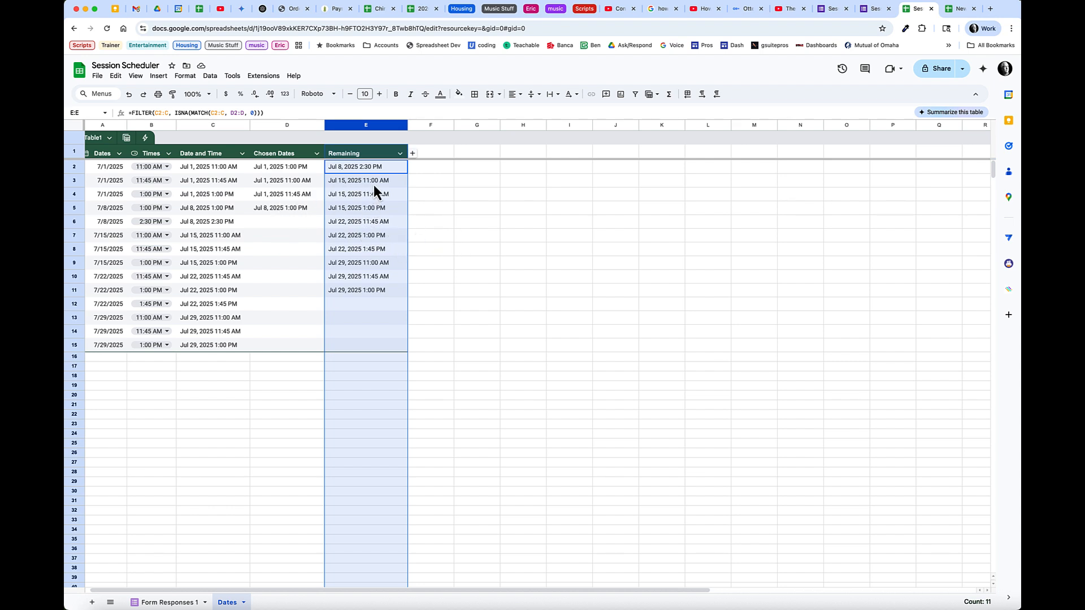
pyautogui.click(818, 9)
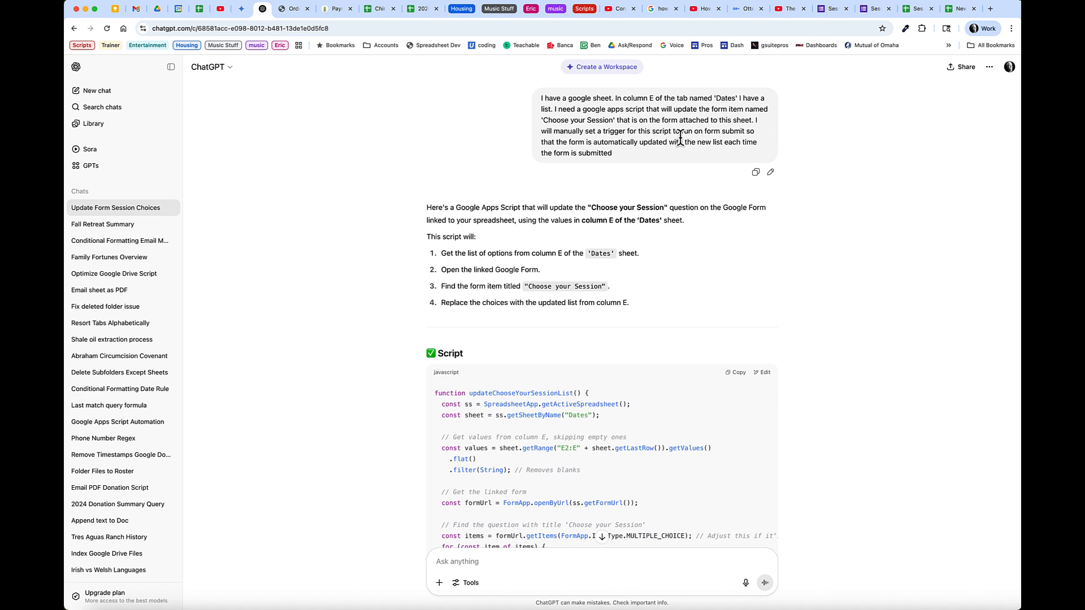
# Copy the generated updateChooseYourSessionList script from ChatGPT
pyautogui.moveTo(616, 157); pyautogui.dragTo(574, 106)
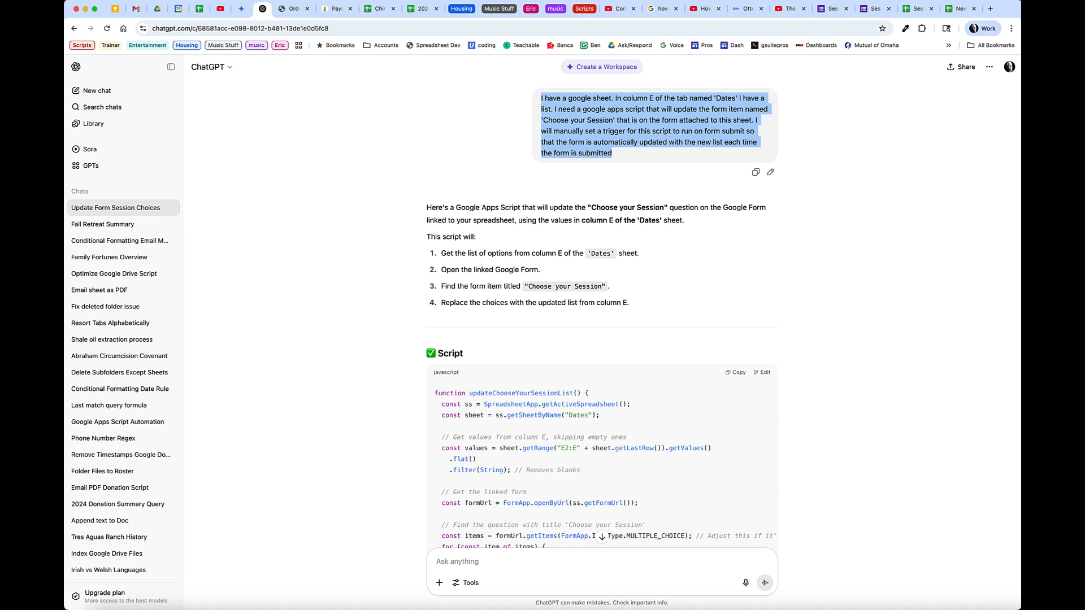
pyautogui.scroll(-3, 763, 447)
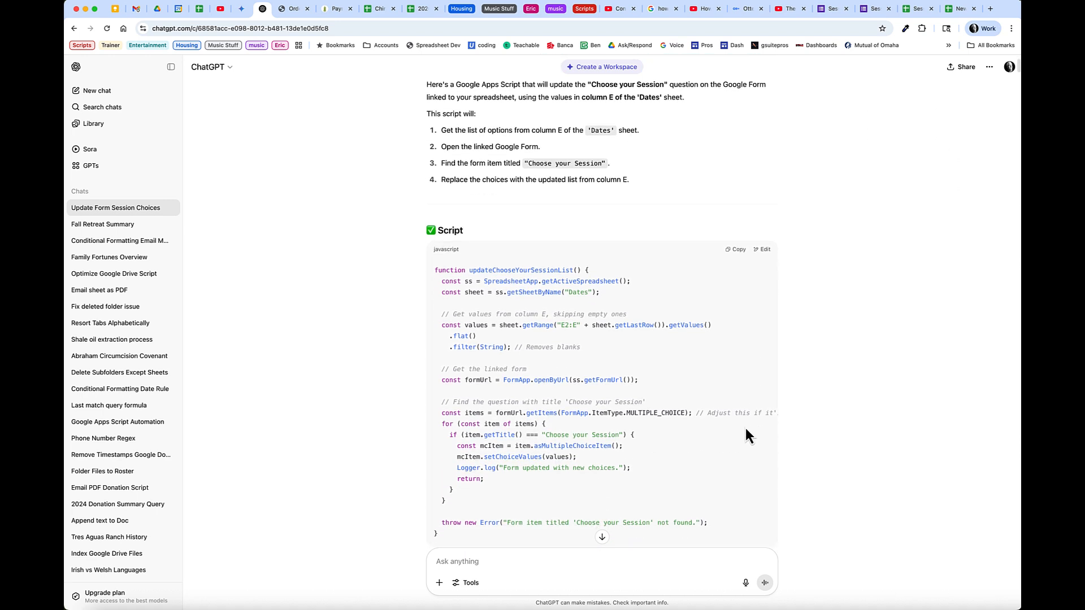
pyautogui.click(740, 238)
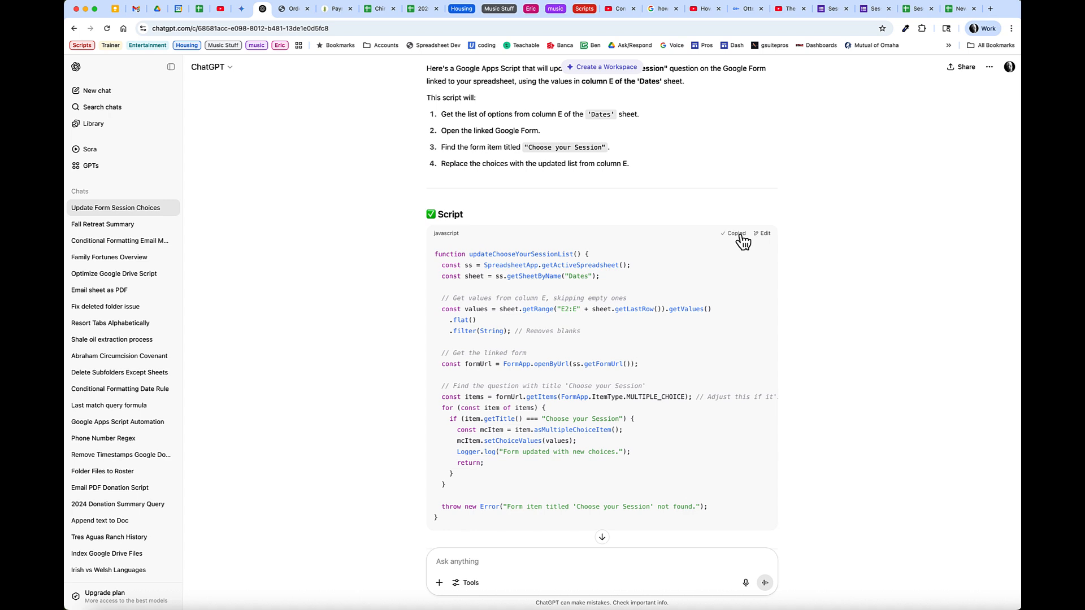
# Create a new Apps Script project from the Session Scheduler spreadsheet's Extensions menu
pyautogui.click(911, 9)
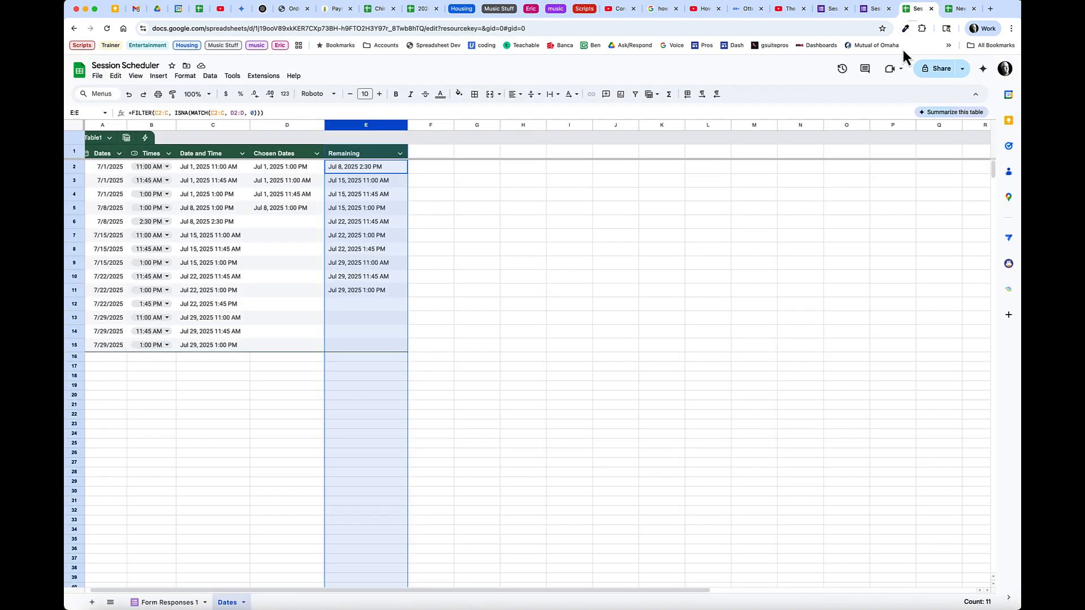
pyautogui.click(263, 76)
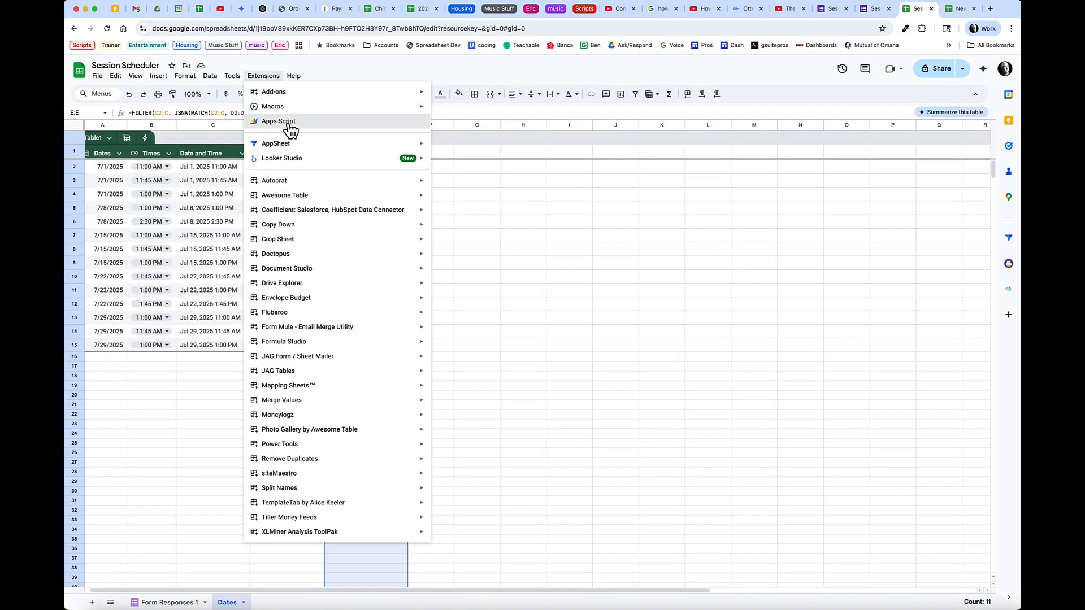
pyautogui.click(282, 121)
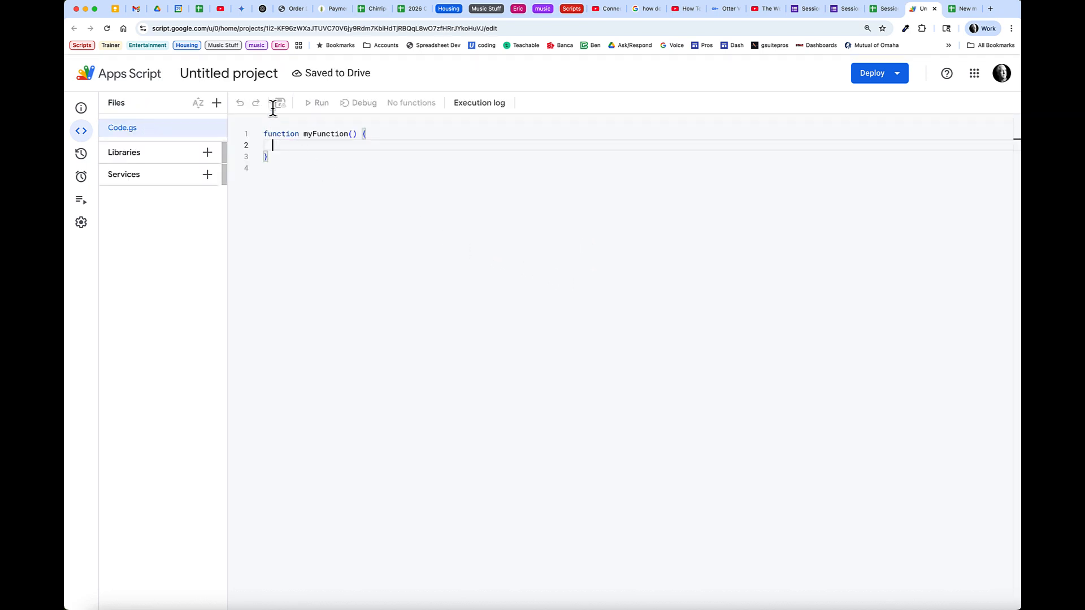
# Rename the untitled Apps Script project to 'Scheduler'
pyautogui.click(256, 84)
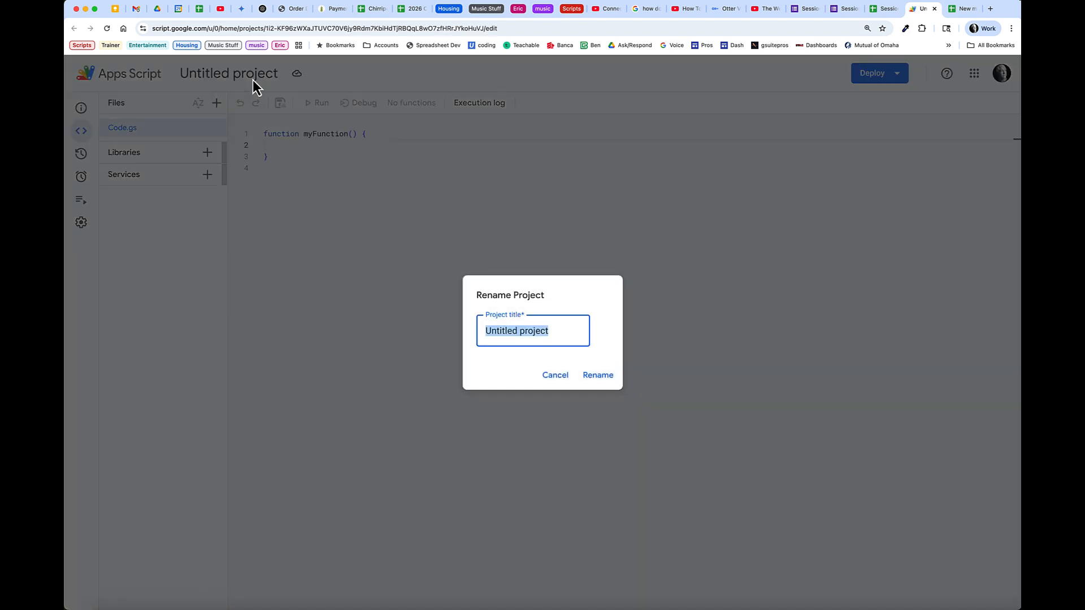
pyautogui.write('Update Form')
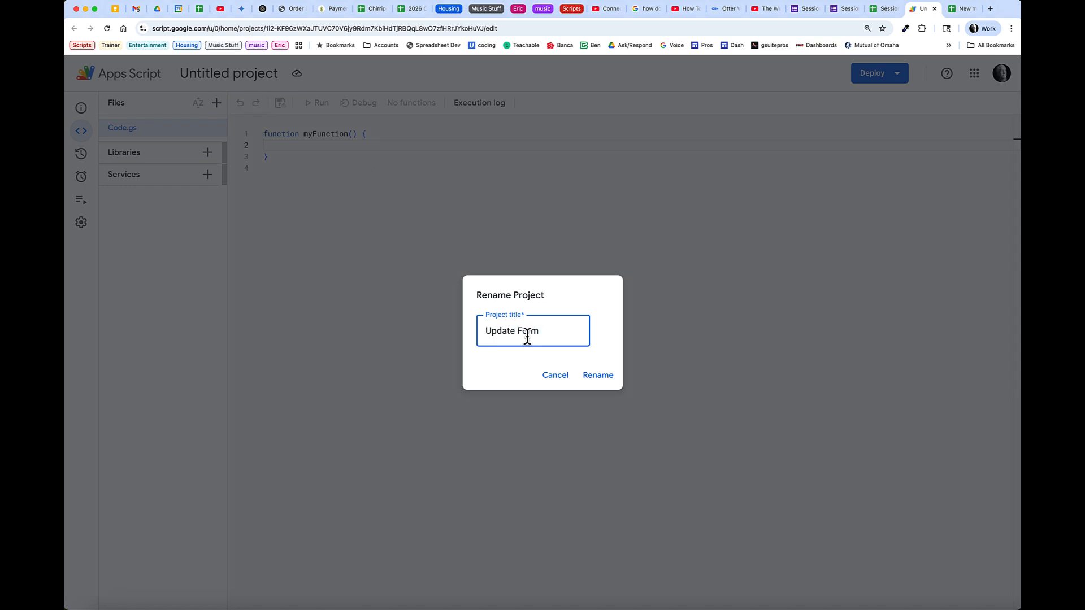
pyautogui.moveTo(501, 331); pyautogui.dragTo(546, 330)
pyautogui.write('Scheduler')
pyautogui.click(603, 376)
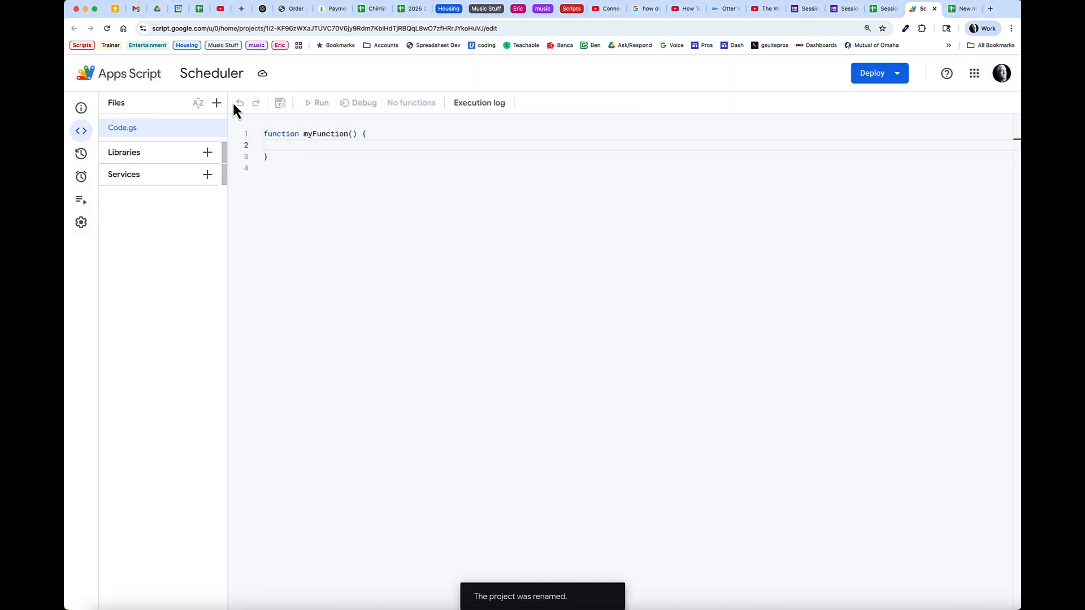
# Replace the myFunction template with the copied script, save, and run updateChooseYourSessionList
pyautogui.press('super+a')
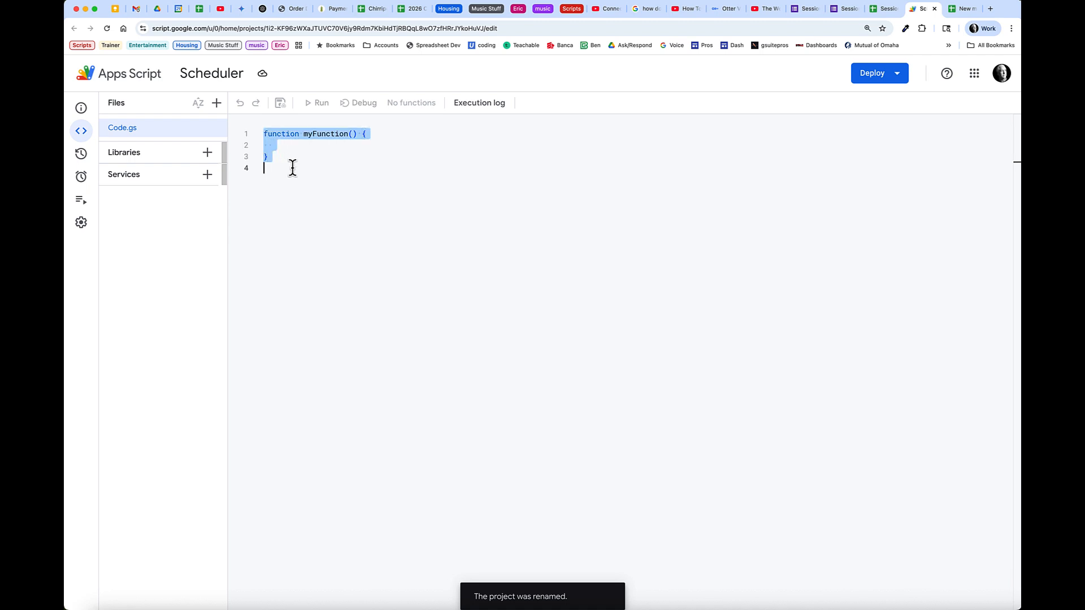
pyautogui.press('super+v')
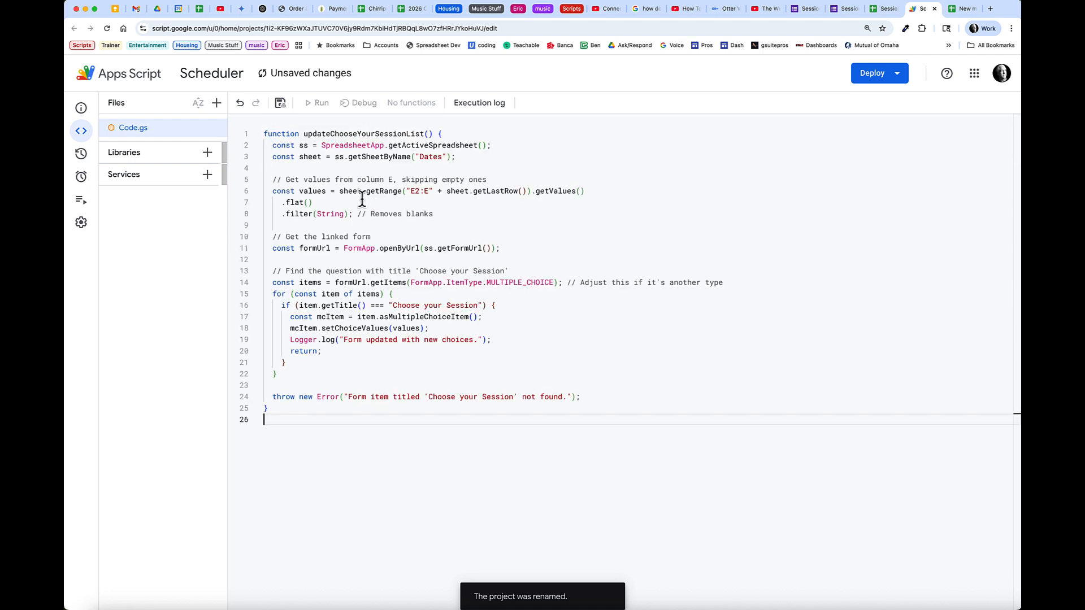
pyautogui.click(283, 106)
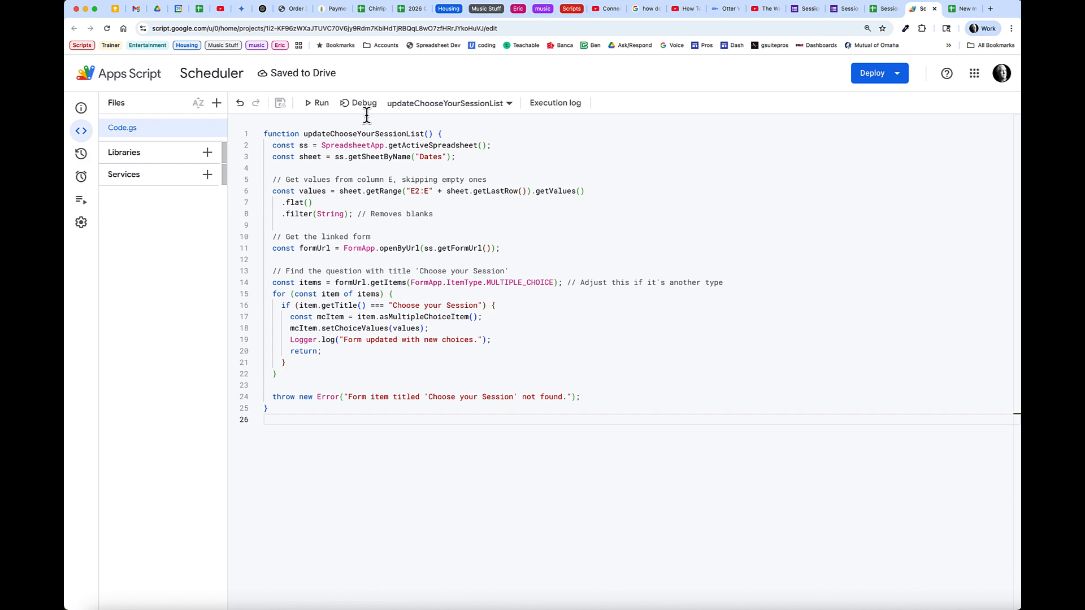
pyautogui.click(317, 104)
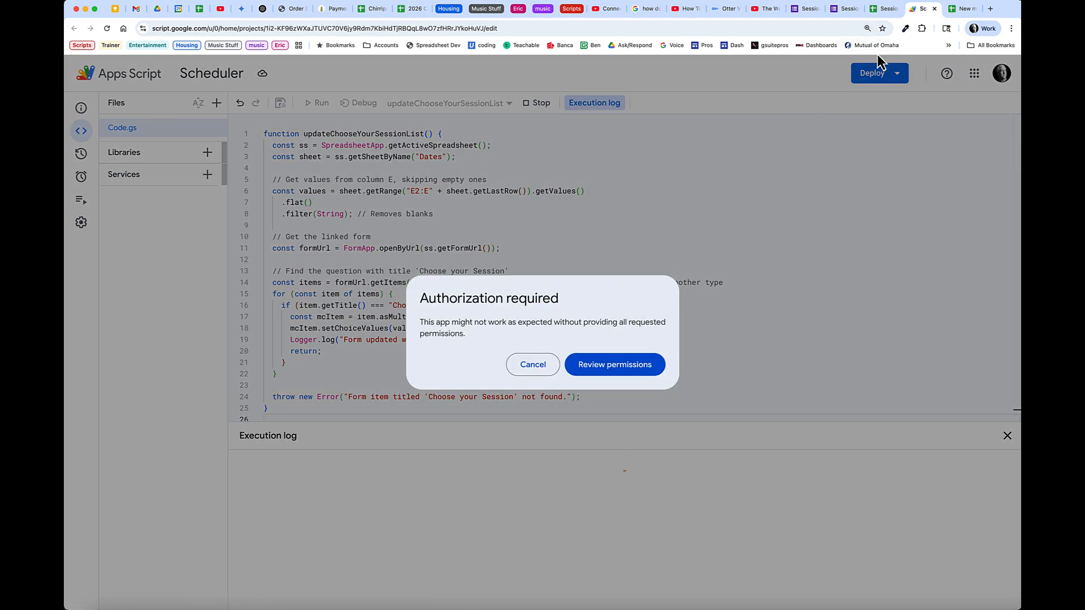
# Authorize the Scheduler script by granting all of its requested permissions
pyautogui.click(884, 10)
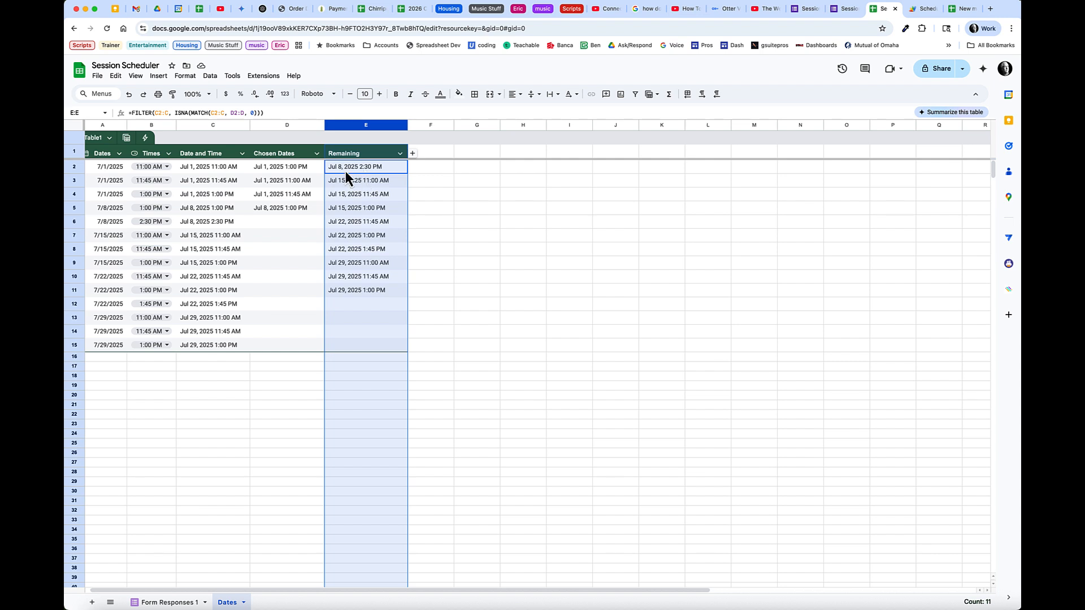
pyautogui.click(804, 9)
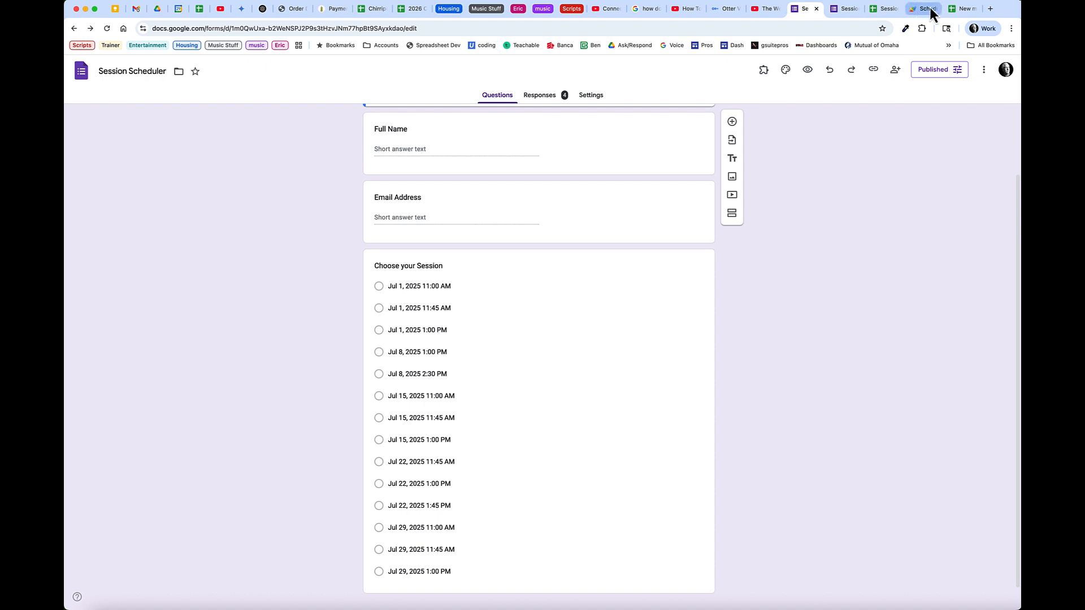
pyautogui.click(885, 8)
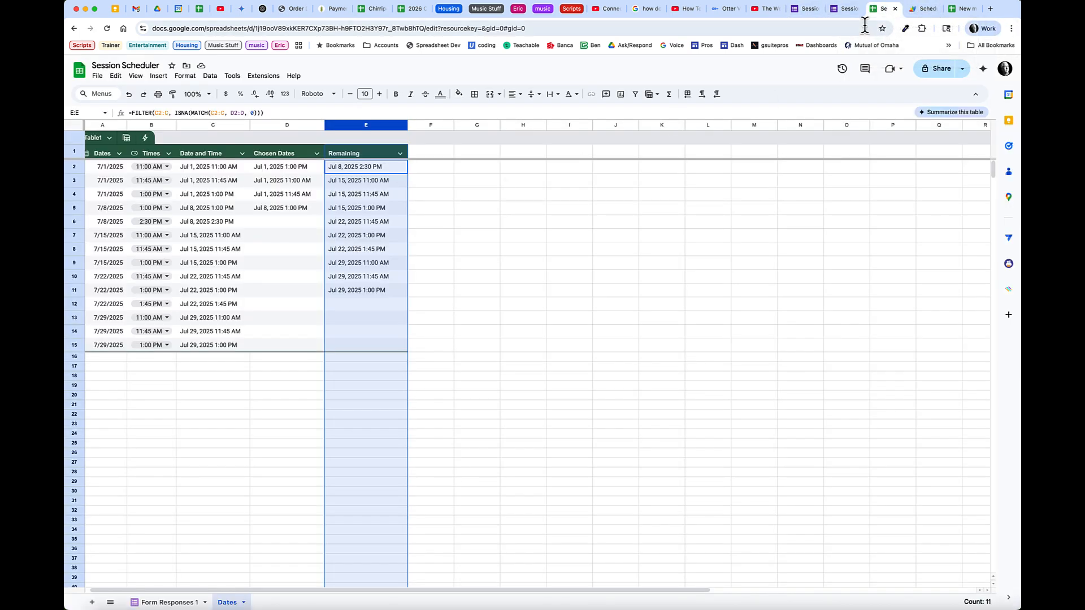
pyautogui.click(920, 8)
pyautogui.click(608, 368)
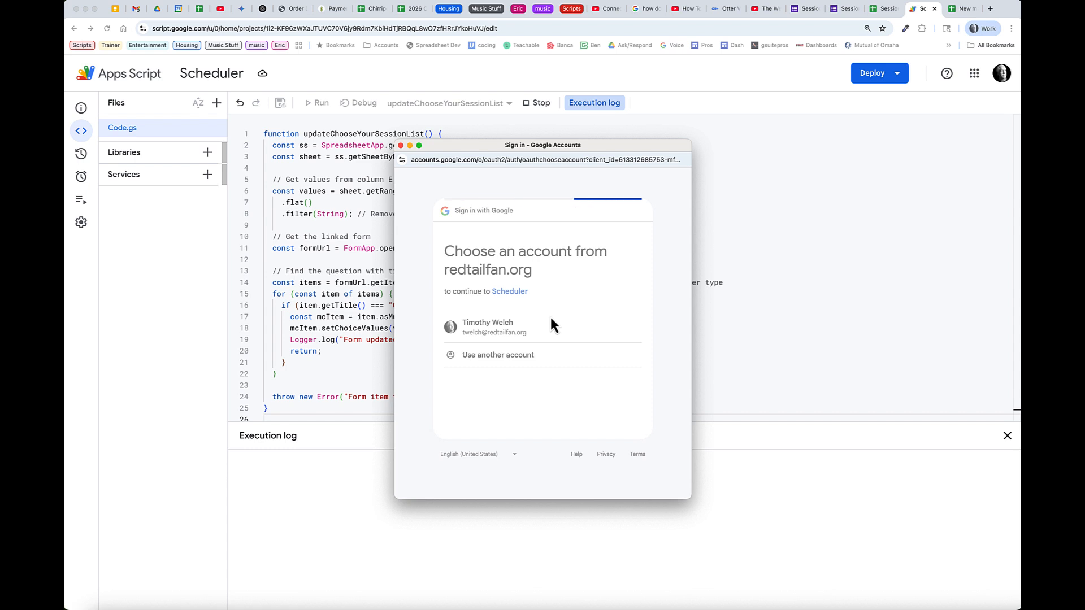
pyautogui.click(458, 335)
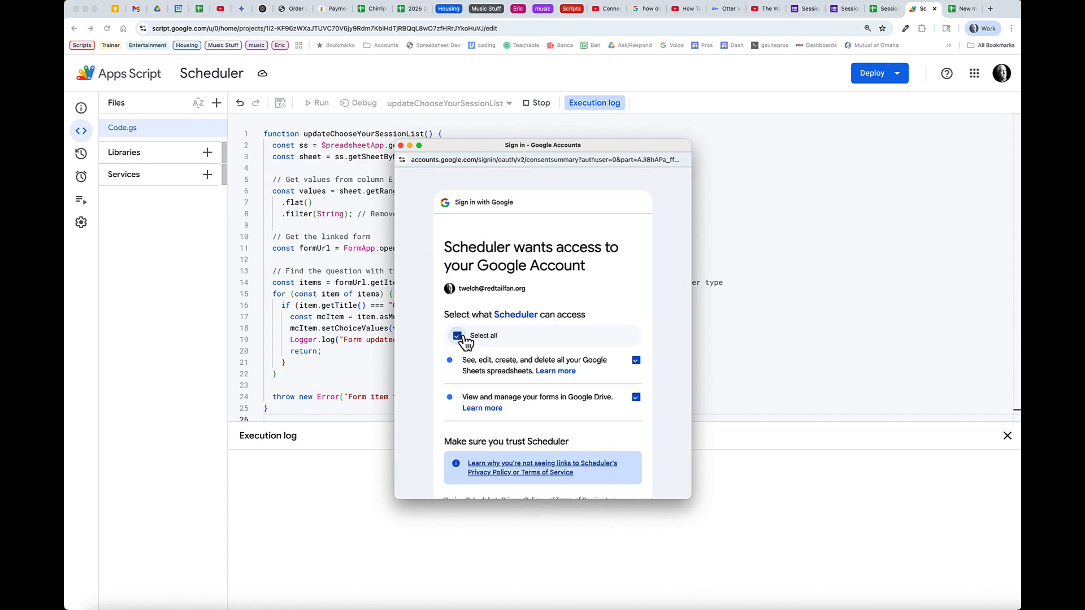
pyautogui.scroll(-10, 562, 387)
pyautogui.click(588, 435)
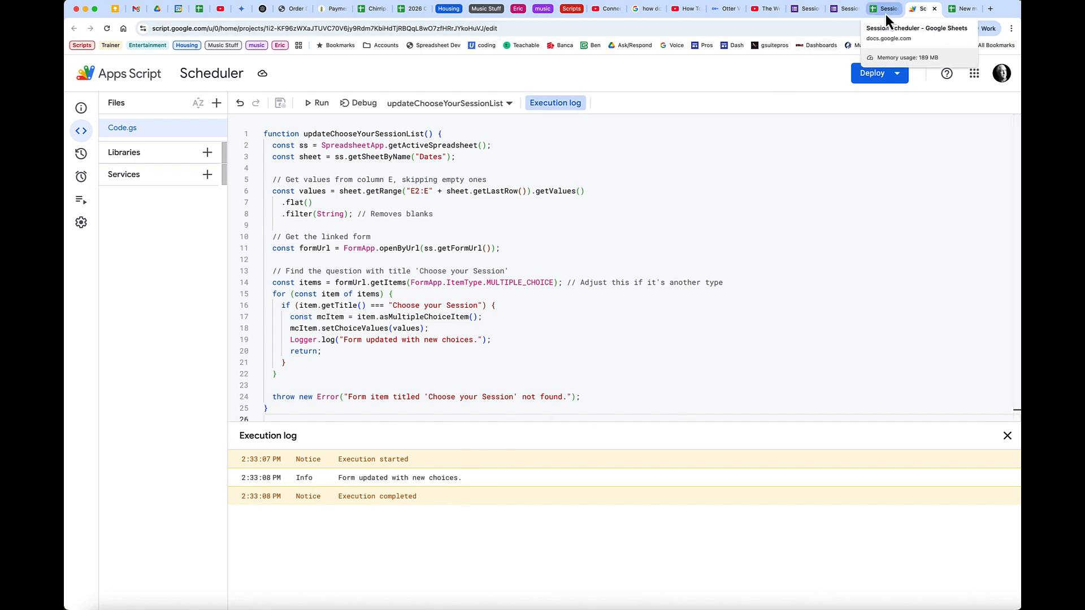
# Confirm the form now lists the ten unbooked sessions, then close the execution log
pyautogui.click(804, 9)
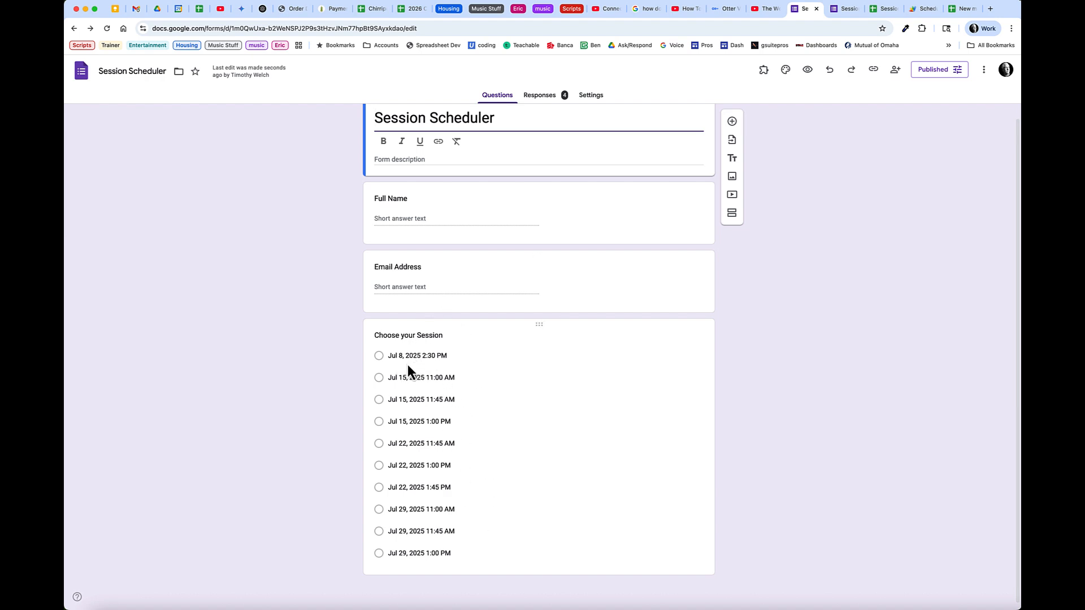
pyautogui.click(921, 10)
pyautogui.click(559, 104)
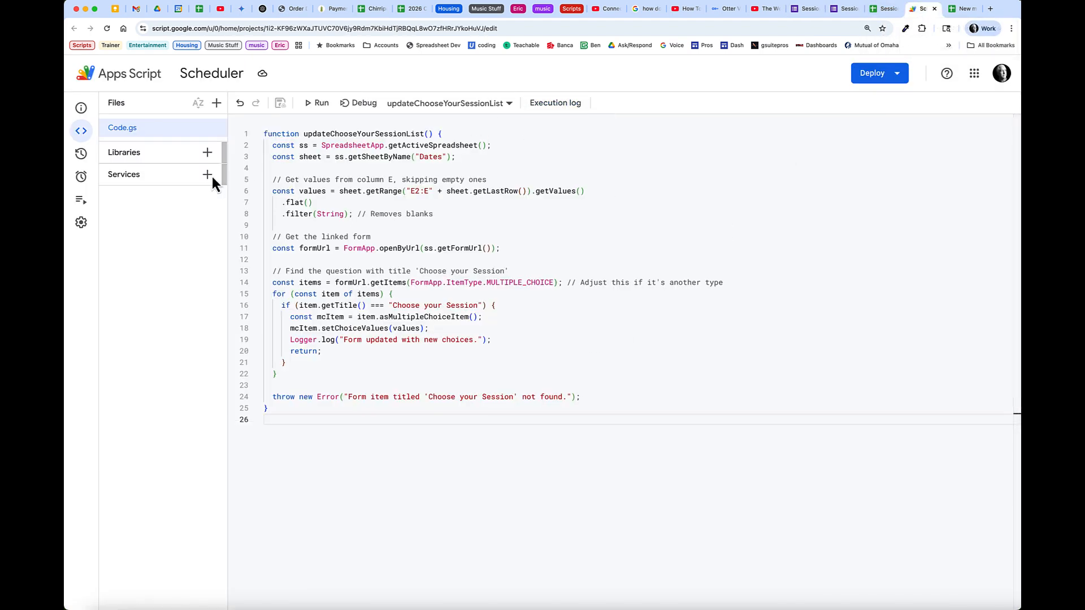
# Add an On form submit trigger for updateChooseYourSessionList and authorize it with the account
pyautogui.click(137, 177)
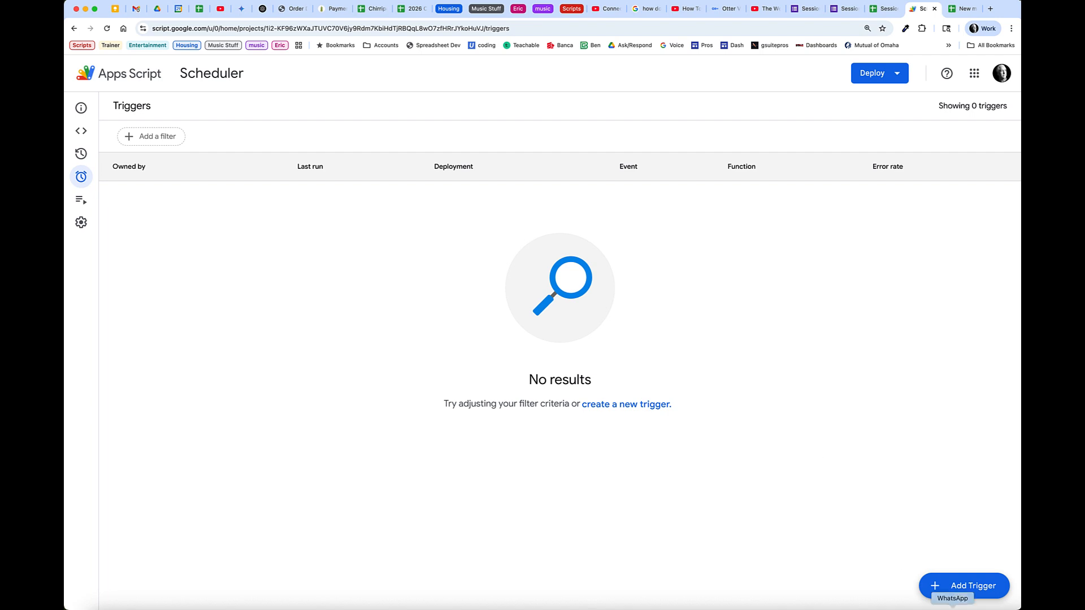
pyautogui.click(971, 593)
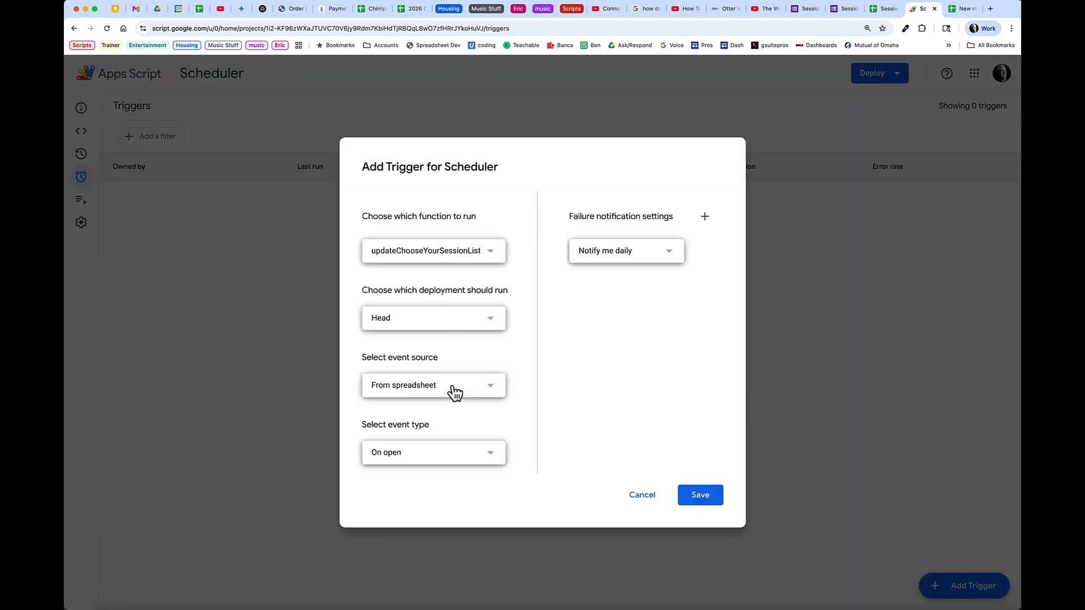
pyautogui.click(453, 456)
pyautogui.click(424, 526)
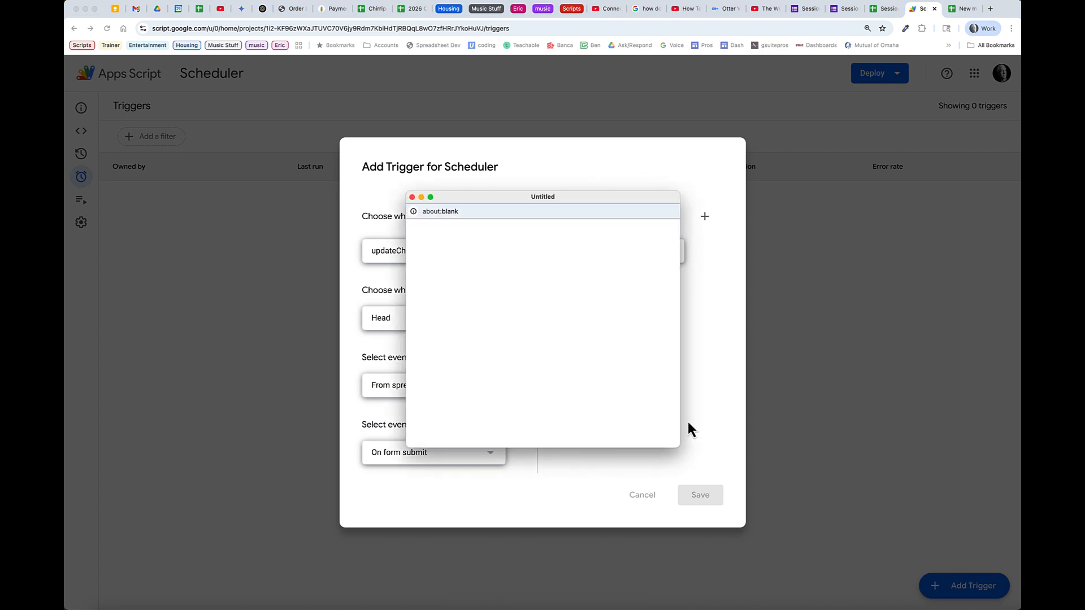
pyautogui.click(609, 280)
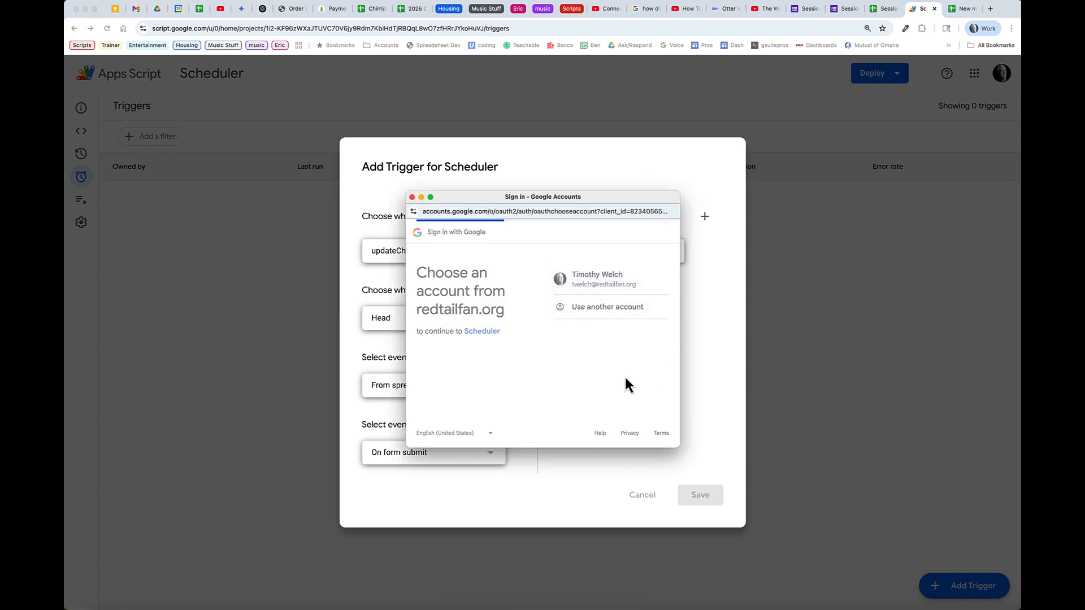
pyautogui.scroll(-5, 631, 400)
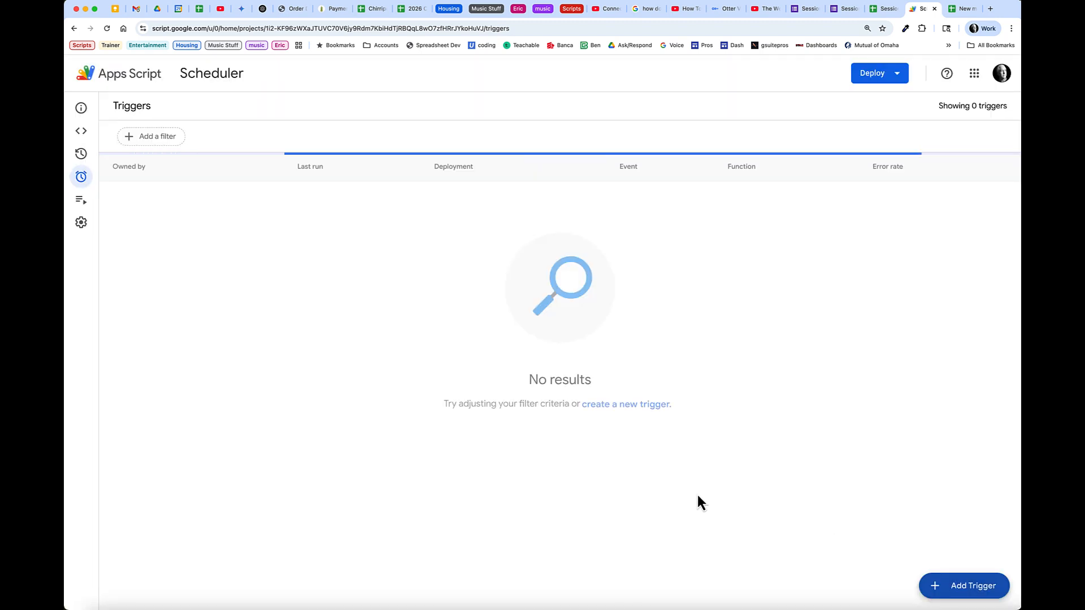
pyautogui.click(81, 130)
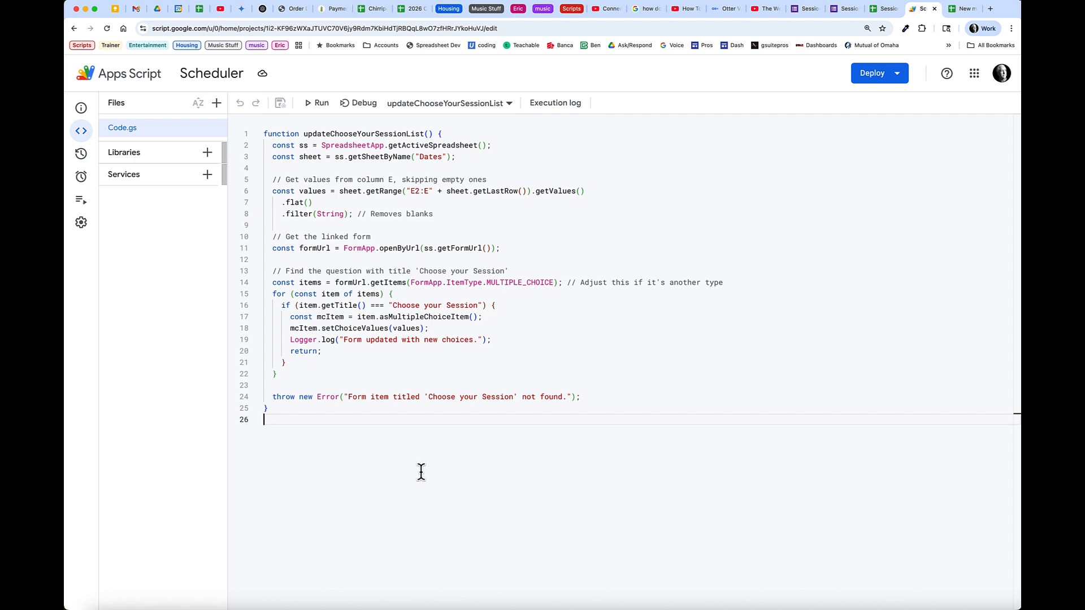
# Submit a test response with placeholder name and email booking Jul 8, 2025 2:30 PM
pyautogui.click(881, 17)
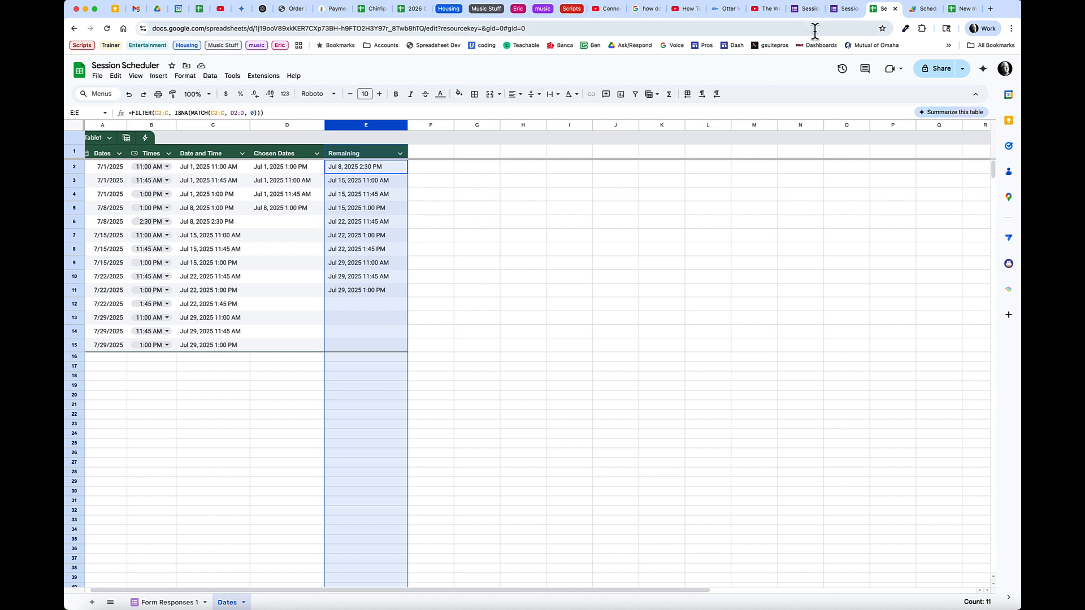
pyautogui.click(845, 9)
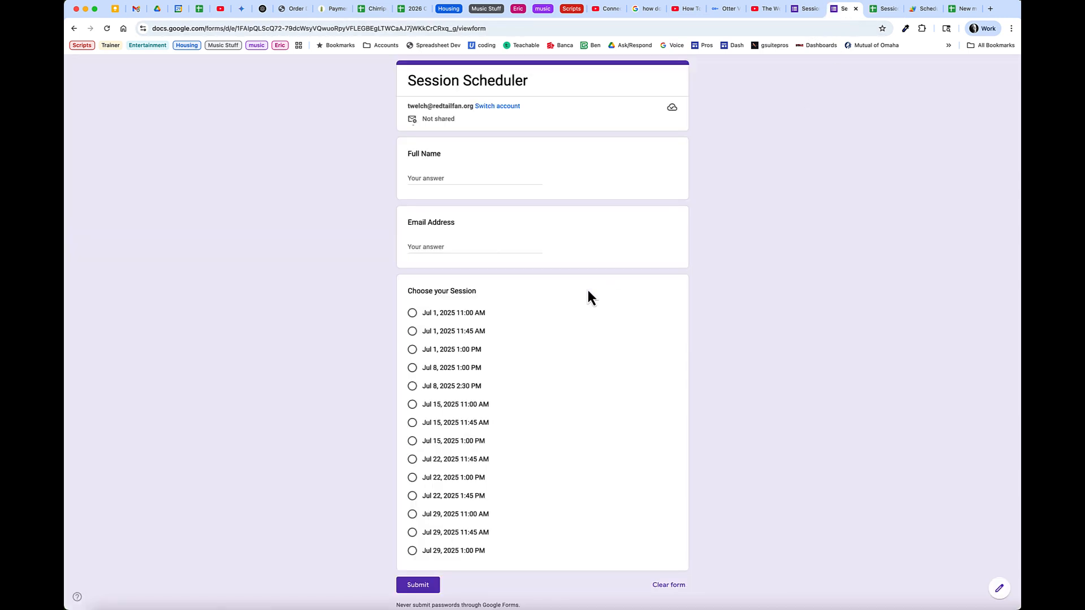
pyautogui.click(435, 178)
pyautogui.write('hjgjhg')
pyautogui.press('Tab')
pyautogui.write('jhgjhgj')
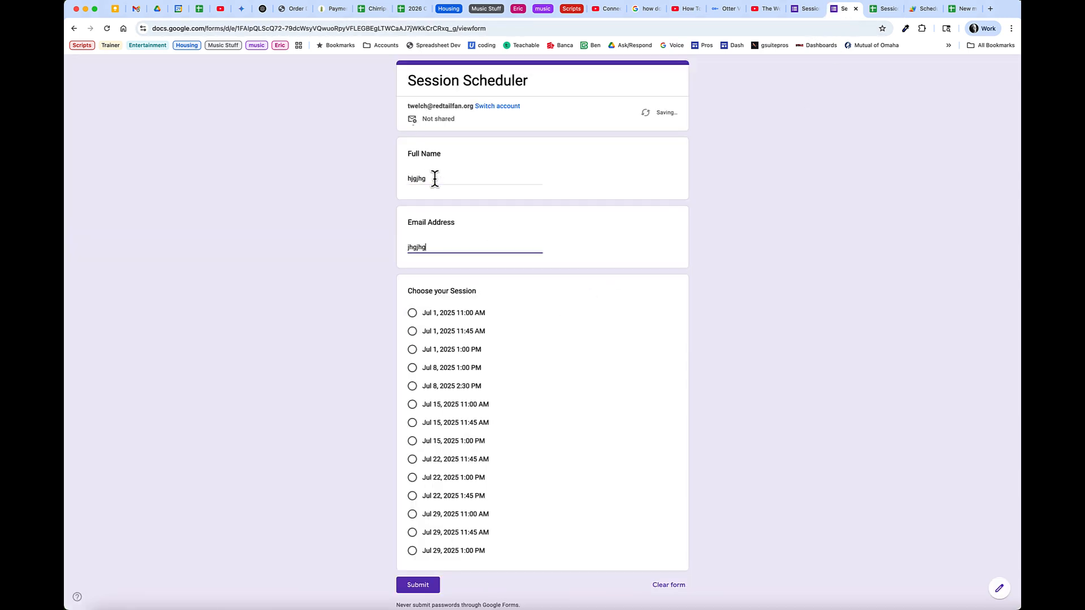
pyautogui.press('Tab')
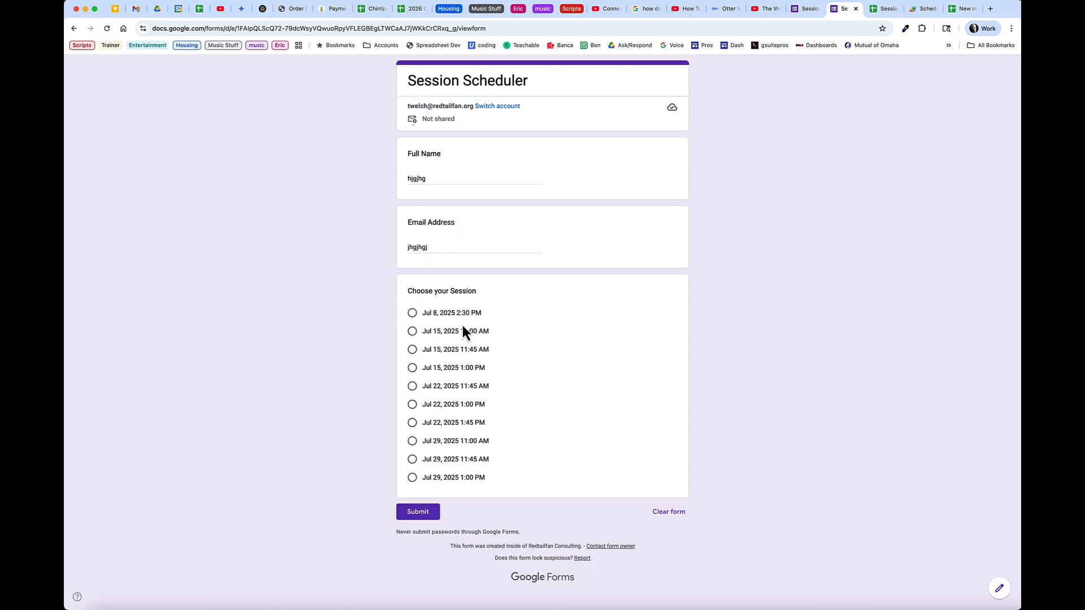
pyautogui.click(412, 315)
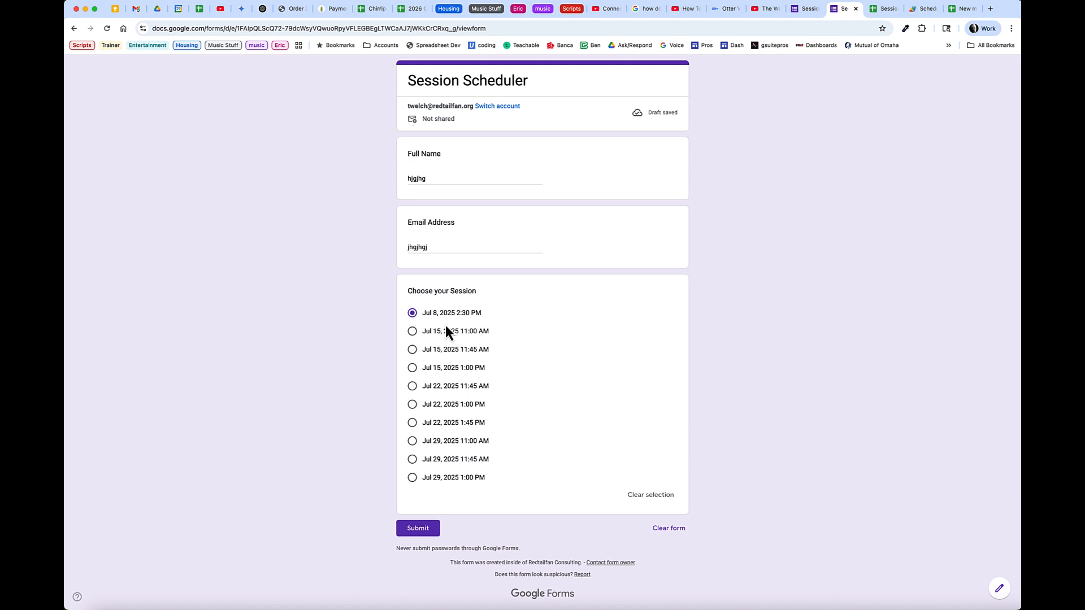
pyautogui.click(419, 530)
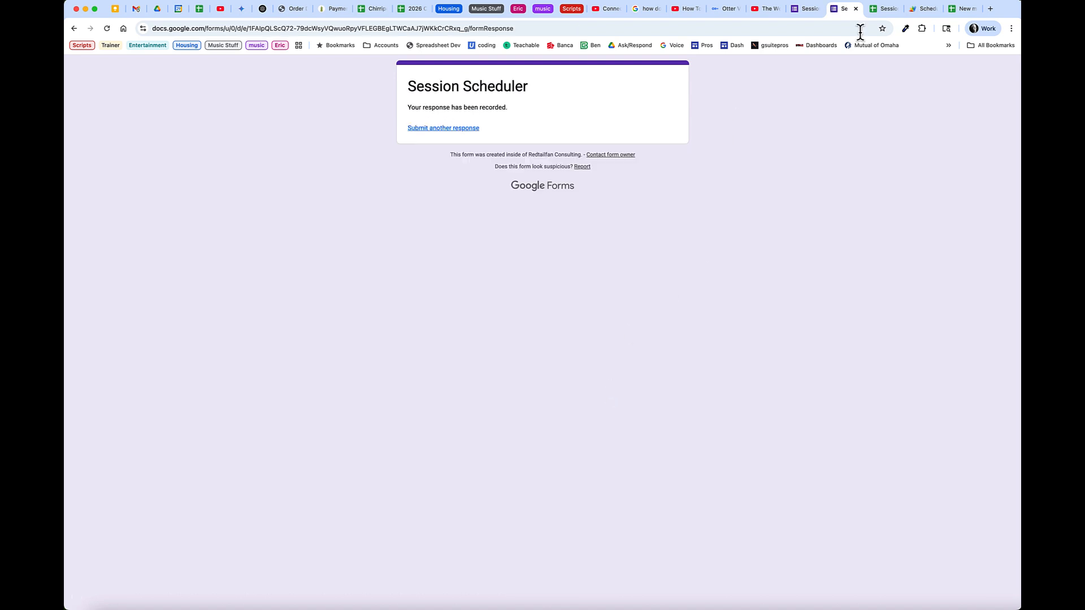
# Check that Jul 8, 2:30 PM dropped from the Remaining list and the form's choices
pyautogui.click(890, 9)
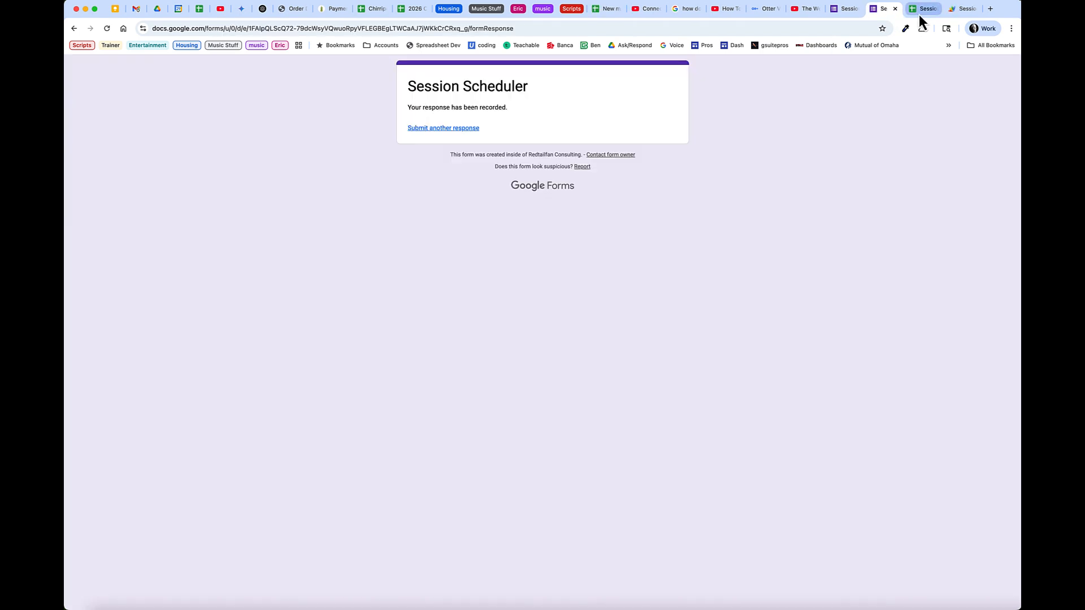
pyautogui.click(920, 16)
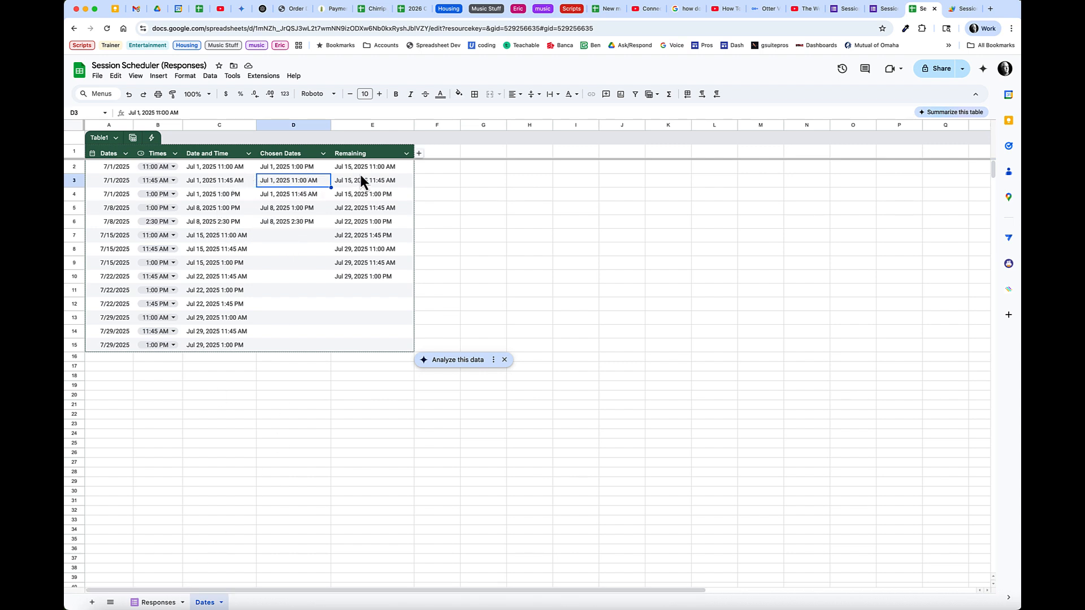
pyautogui.click(850, 12)
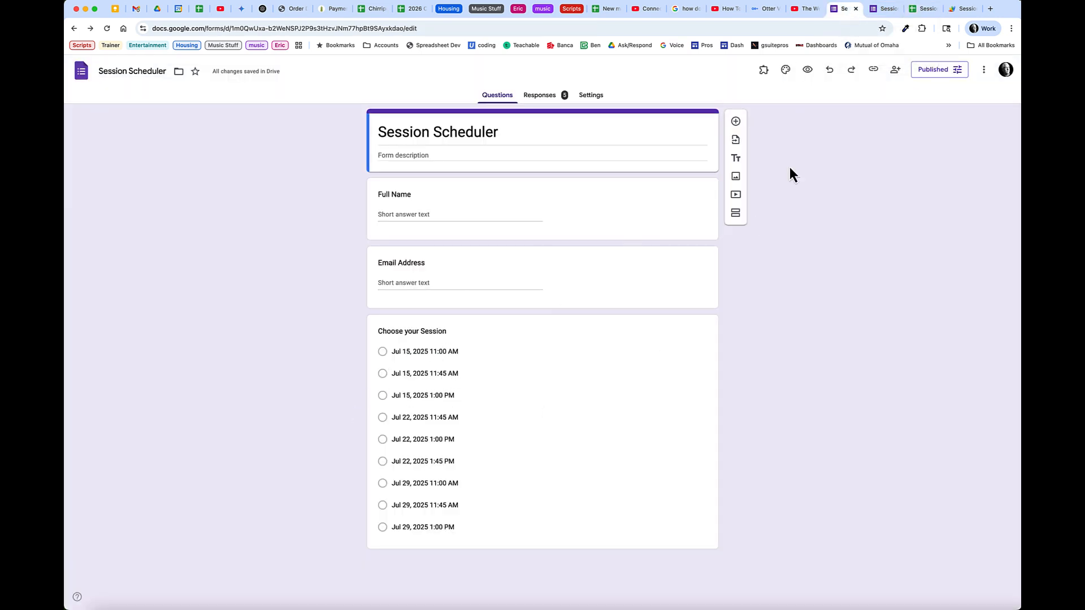
pyautogui.click(885, 9)
# Submit a second test response booking Jul 15, 2025 11:00 AM
pyautogui.click(452, 129)
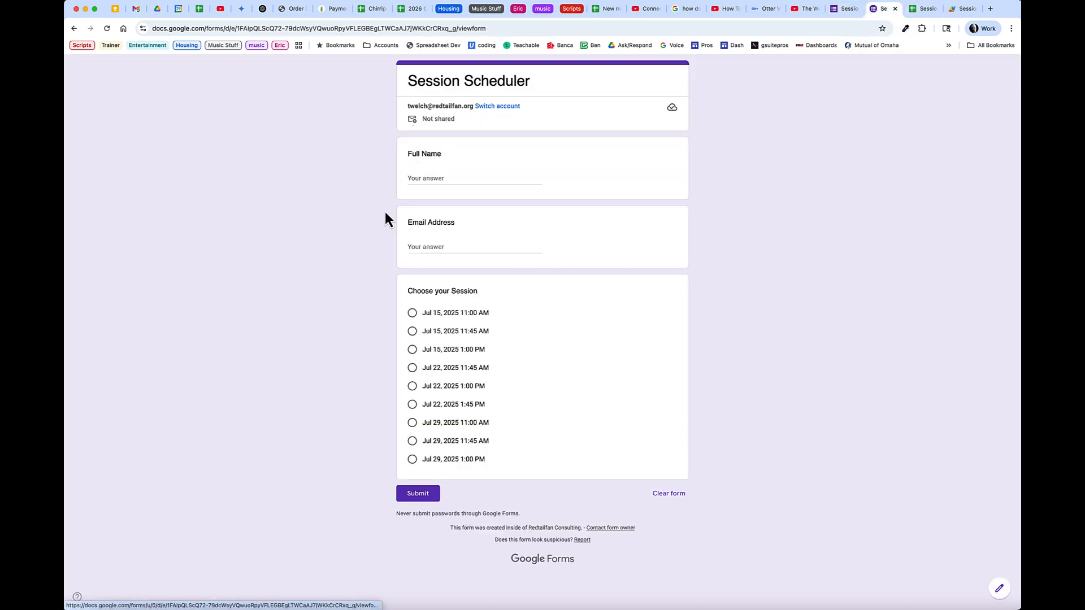
pyautogui.click(451, 178)
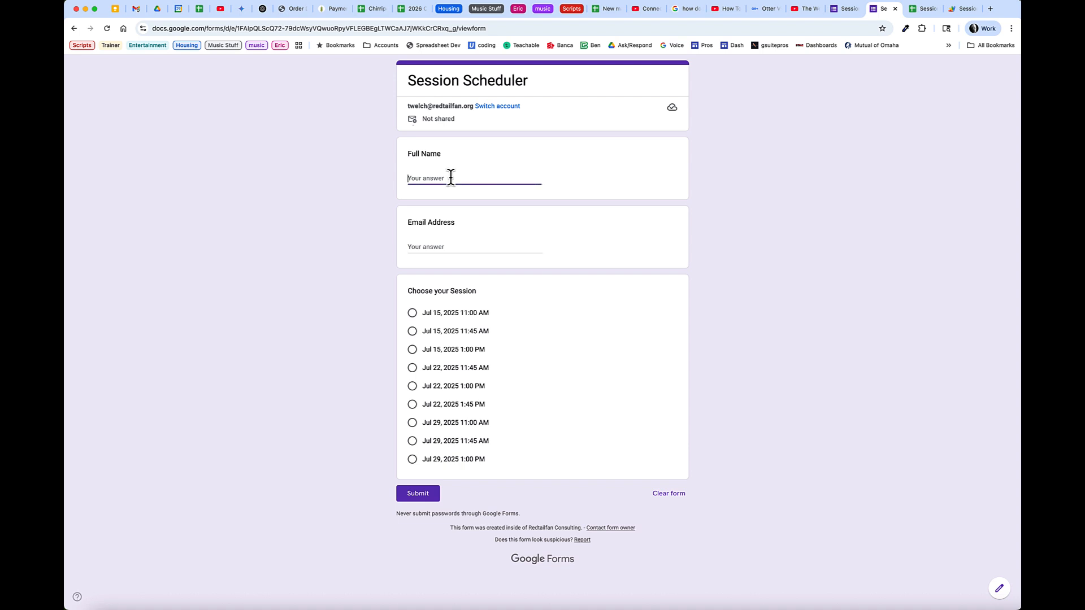
pyautogui.write('gkjg')
pyautogui.press('Tab')
pyautogui.write('jhgjhg')
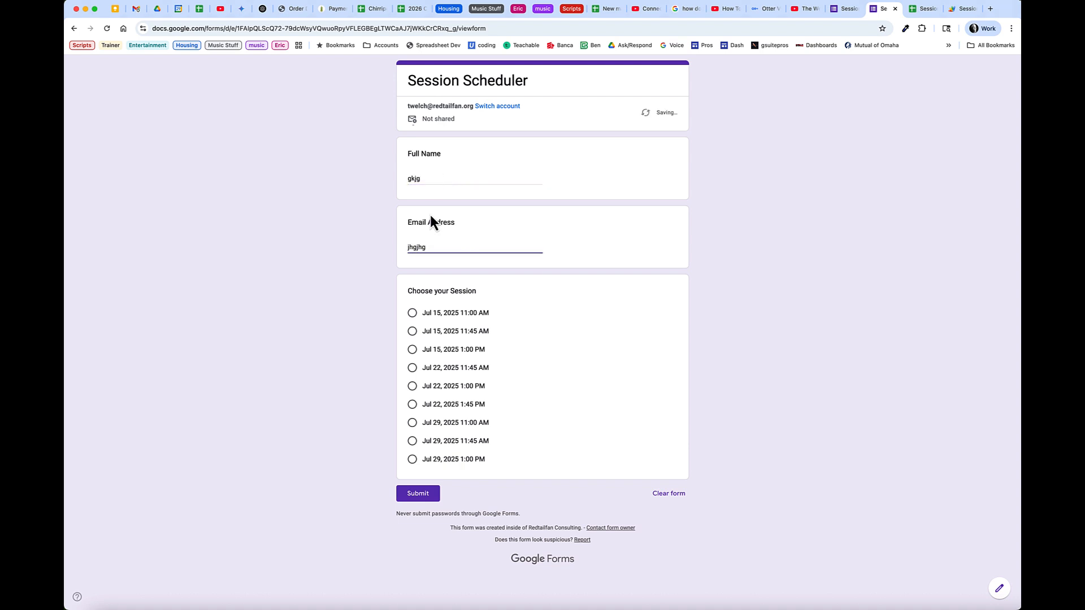
pyautogui.click(412, 313)
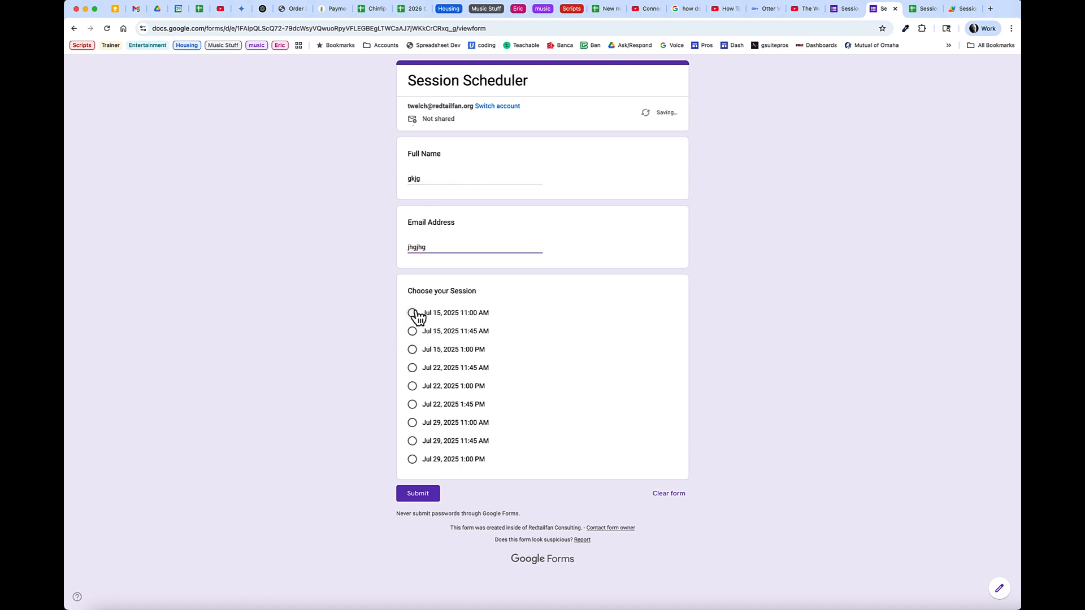
pyautogui.click(424, 510)
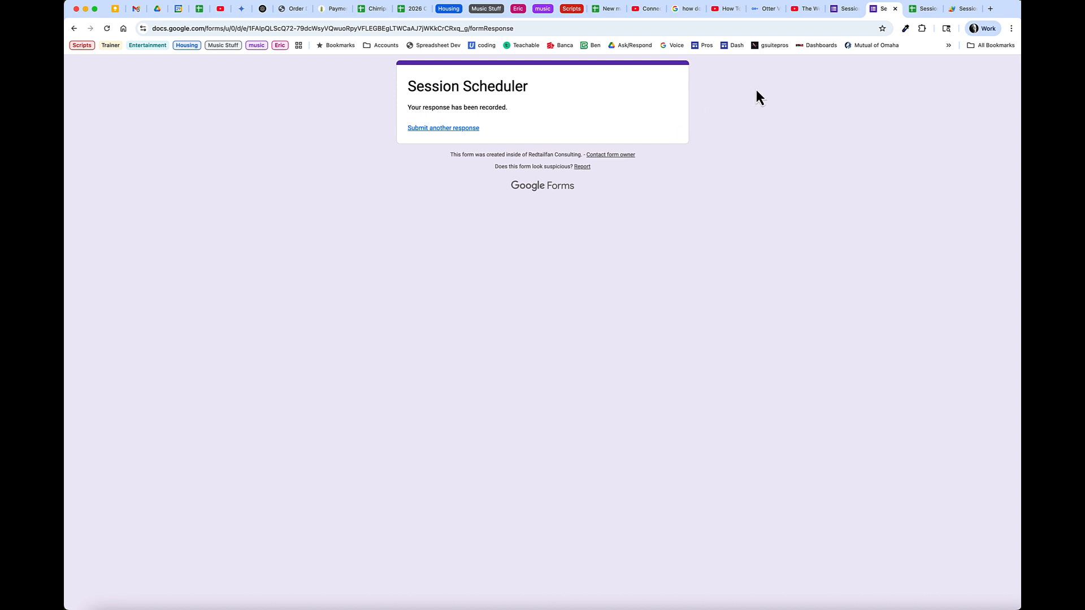
# Verify the second booking in Form Responses 1 and the Dates sheet's Remaining sessions
pyautogui.click(924, 16)
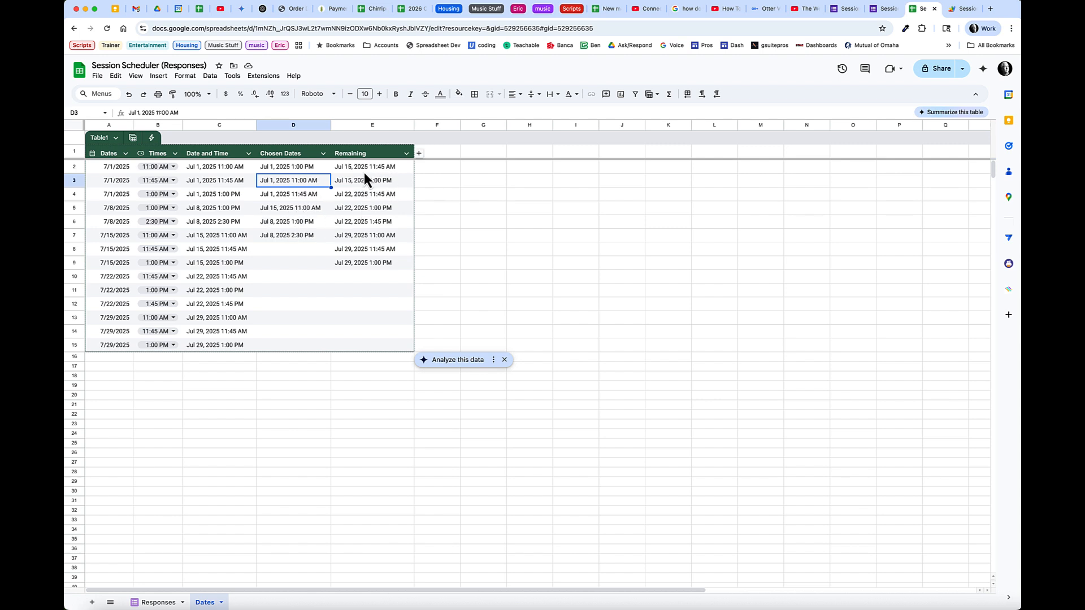
pyautogui.click(169, 603)
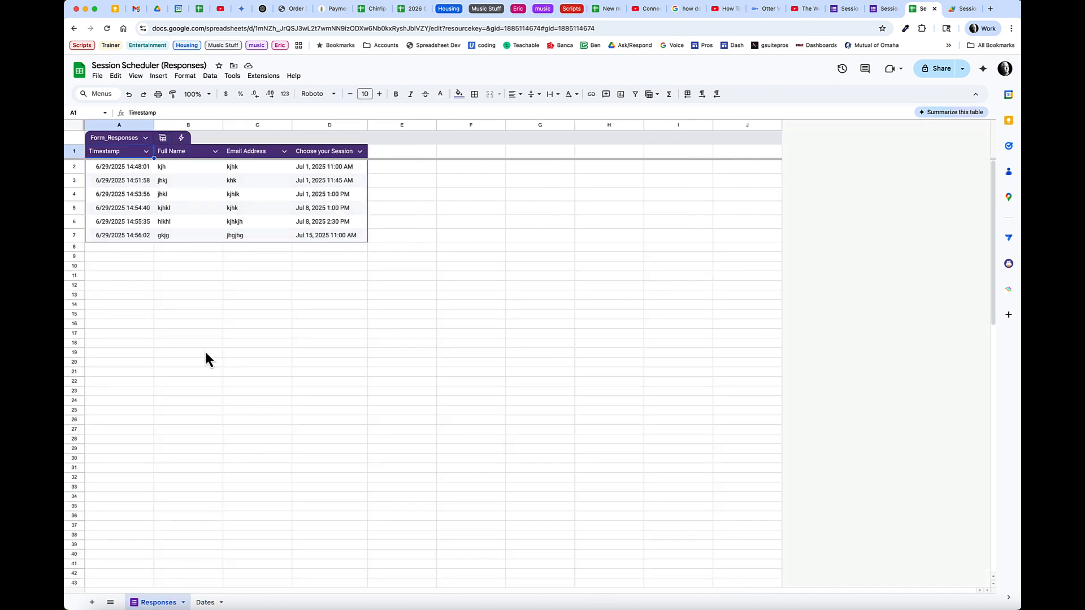
pyautogui.click(205, 603)
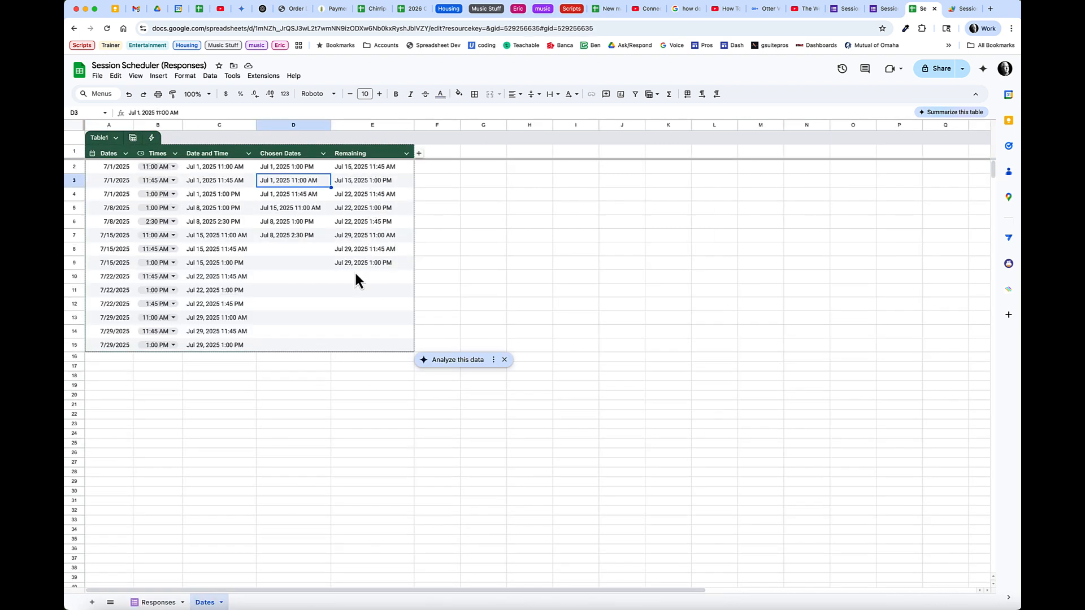
pyautogui.click(894, 17)
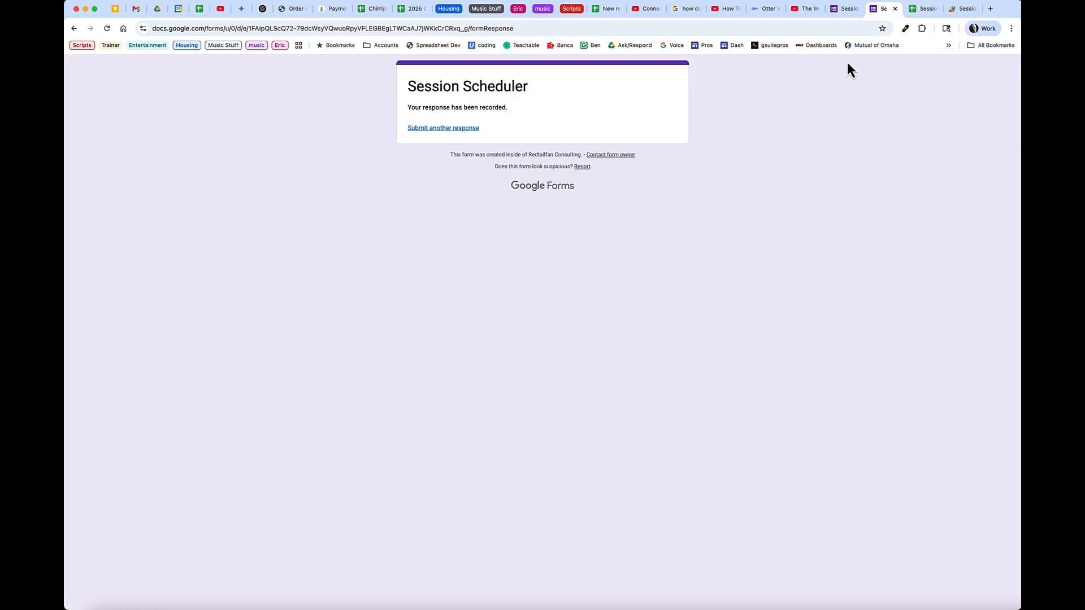
# Scroll ChatGPT's sendFormSubmissionEmail reply down to its Setting Up the Trigger section
pyautogui.click(458, 129)
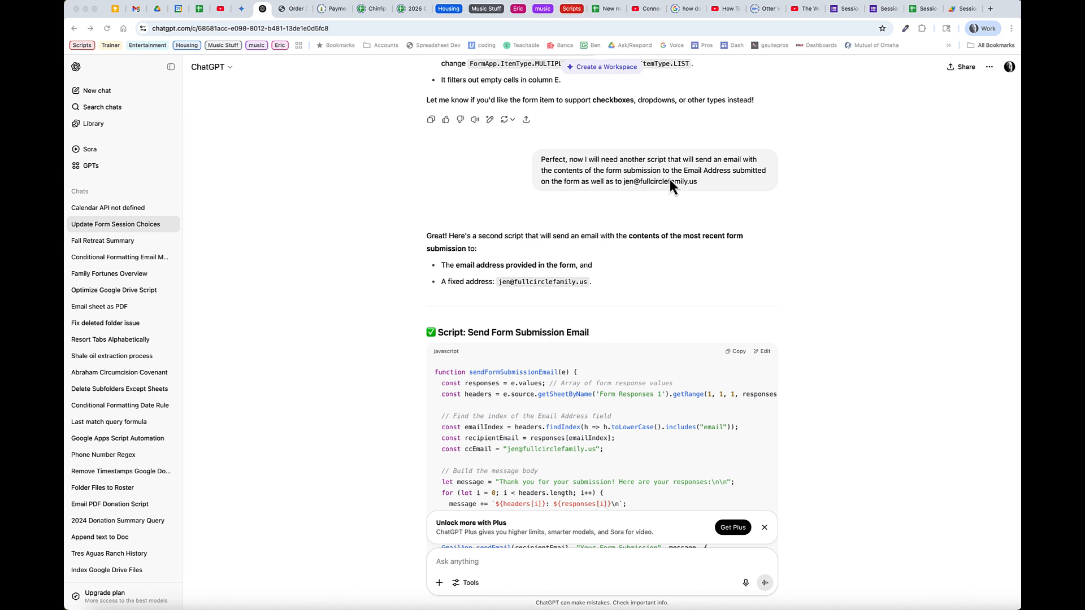
pyautogui.scroll(-3, 706, 367)
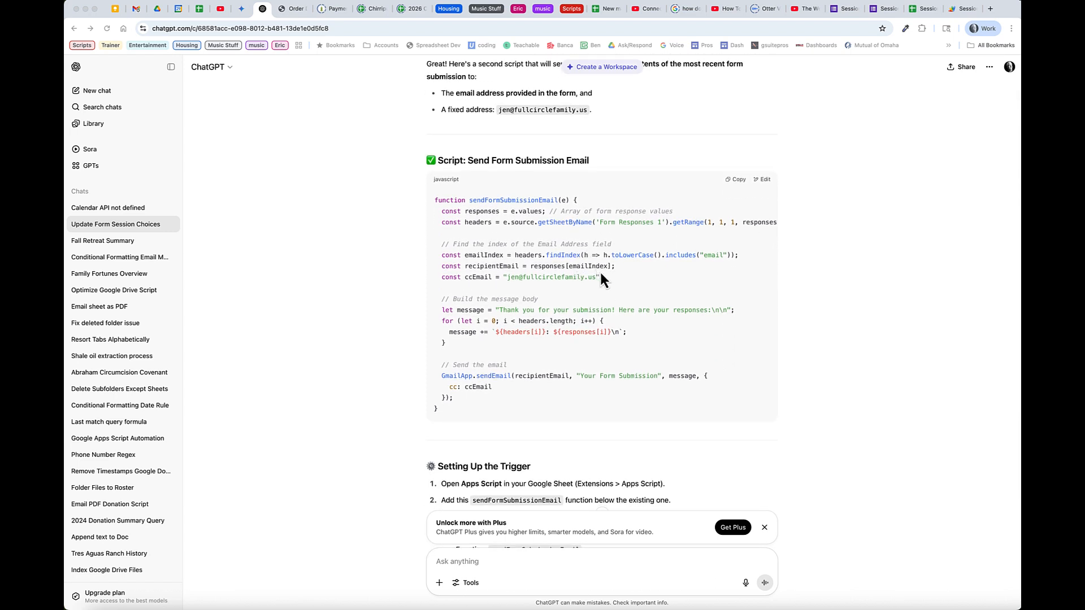
# Review the email function in Code.gs and the addSessionToCalendar code in calendarUpdate.gs
pyautogui.click(964, 9)
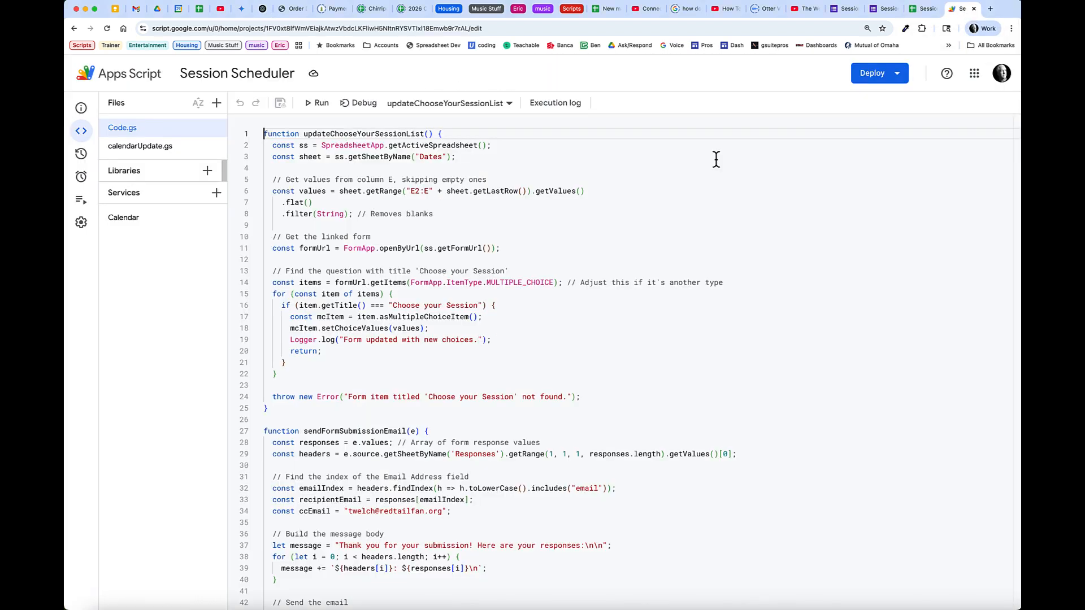
pyautogui.scroll(-2, 438, 312)
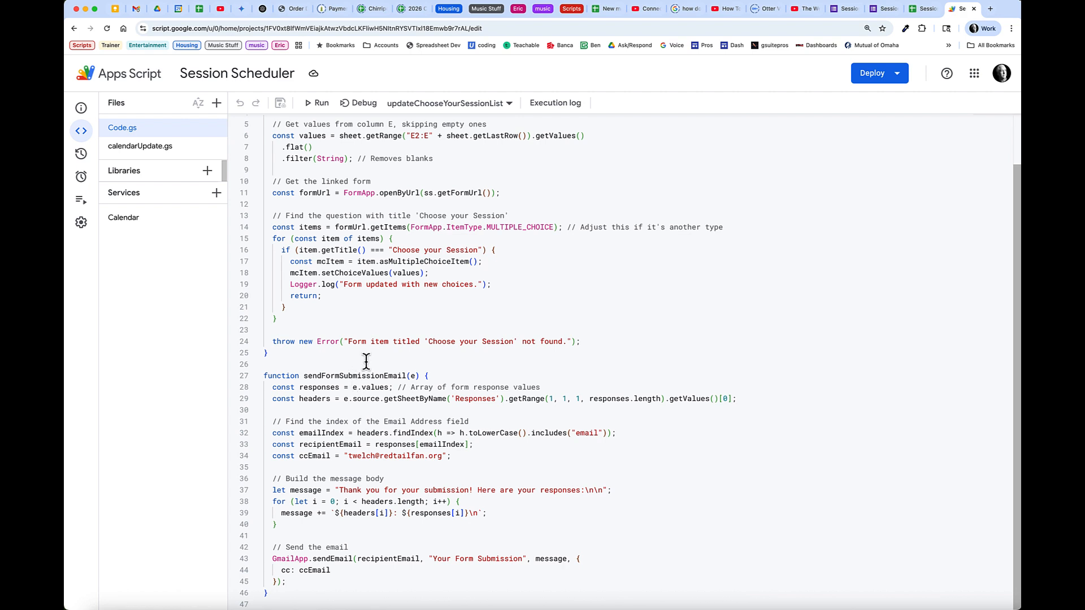
pyautogui.click(161, 151)
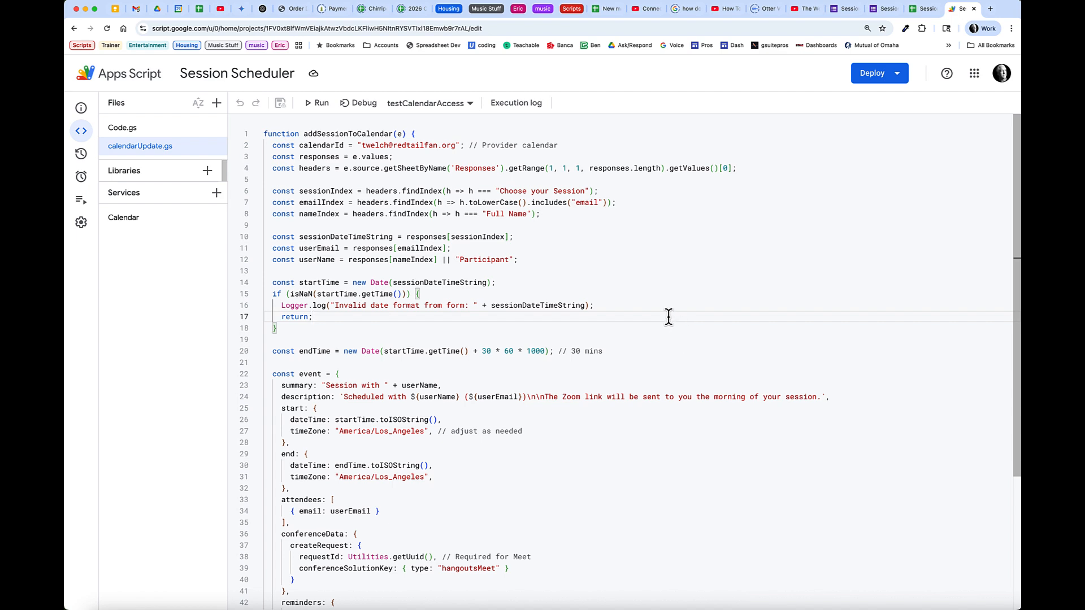
pyautogui.click(263, 14)
pyautogui.scroll(-5, 622, 339)
pyautogui.scroll(-6, 643, 358)
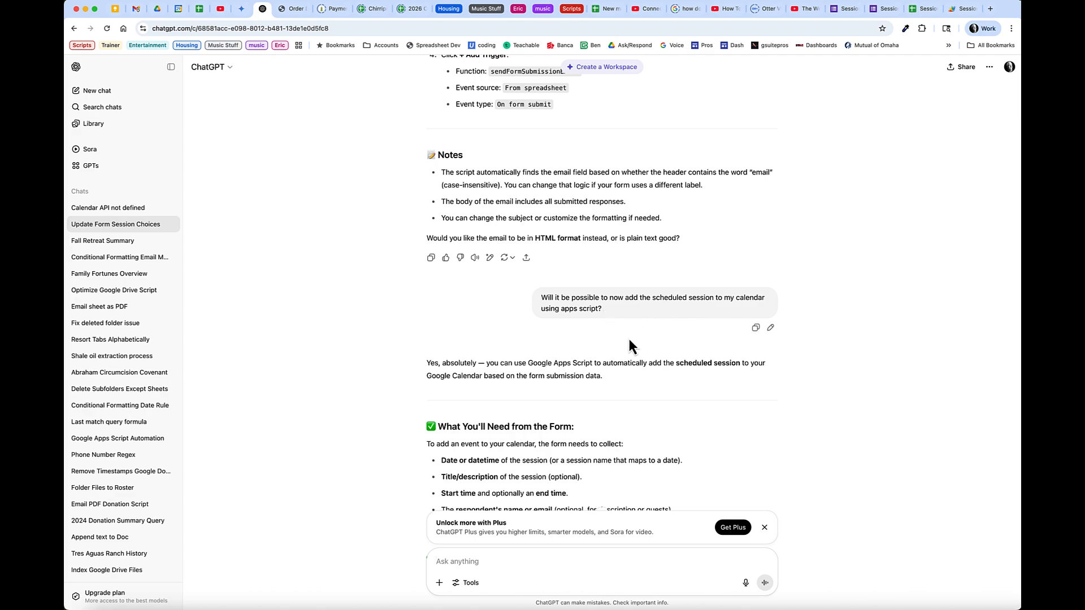
# Read ChatGPT's fix titling calendar events 'Session with' plus the respondent's Full Name
pyautogui.scroll(-20, 629, 339)
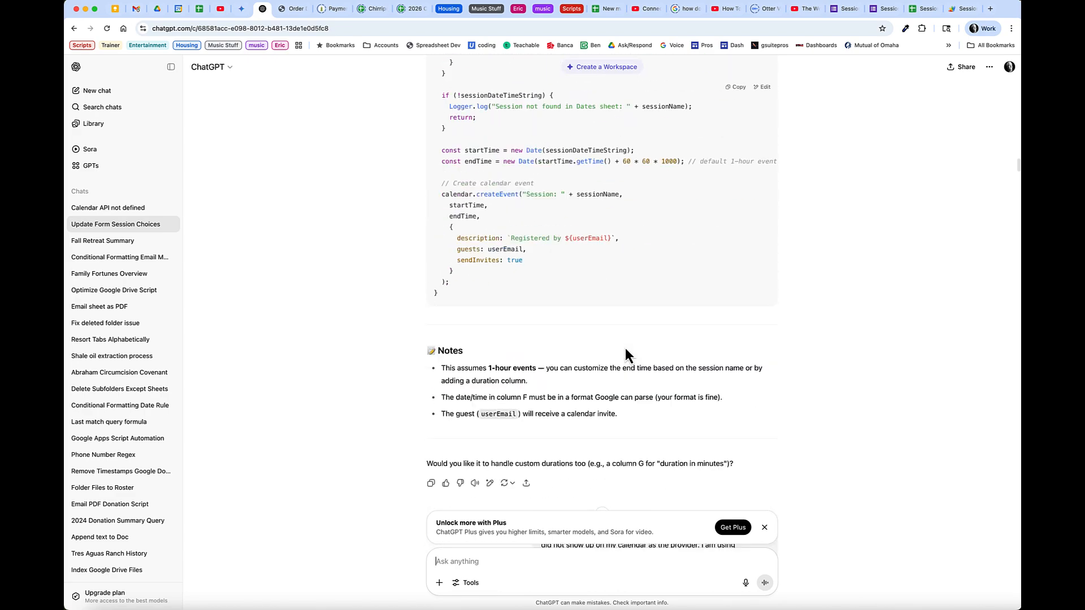
pyautogui.scroll(-20, 625, 348)
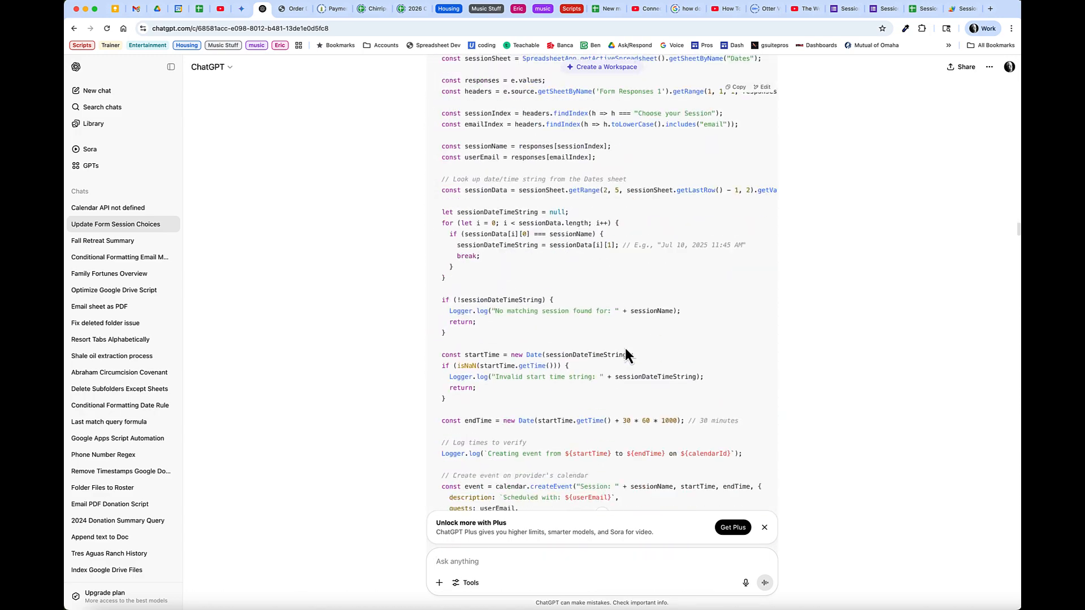
pyautogui.scroll(-20, 625, 355)
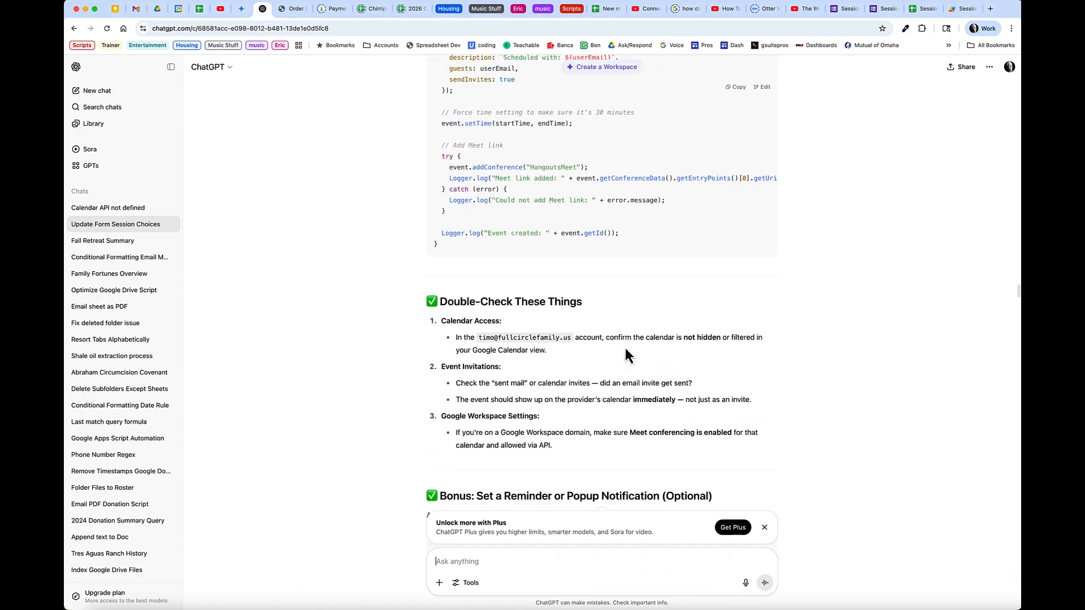
pyautogui.scroll(-20, 628, 356)
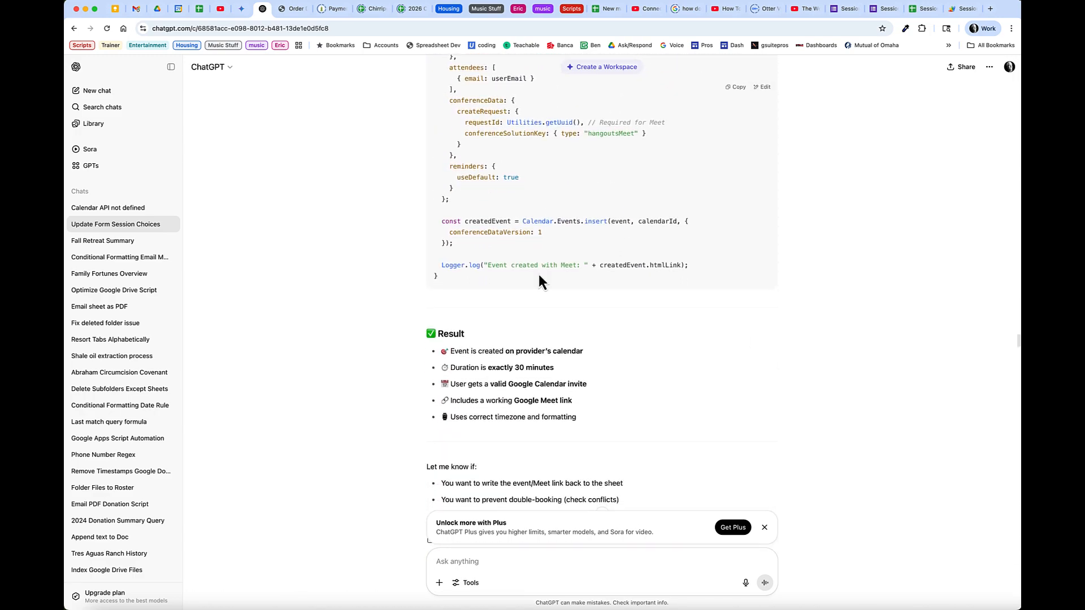
pyautogui.scroll(-1, 540, 280)
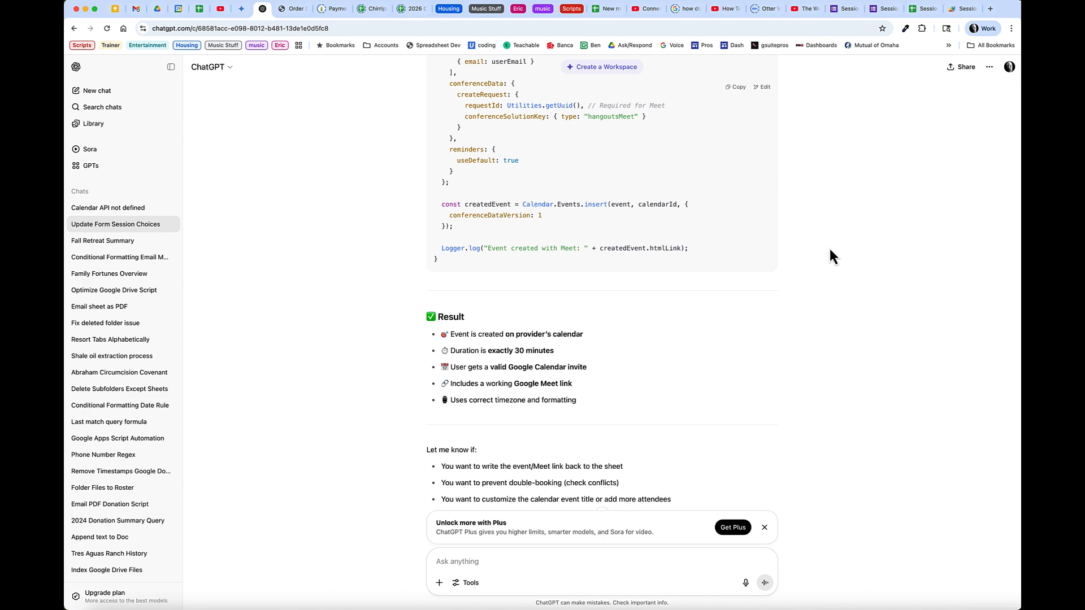
pyautogui.scroll(-5, 820, 282)
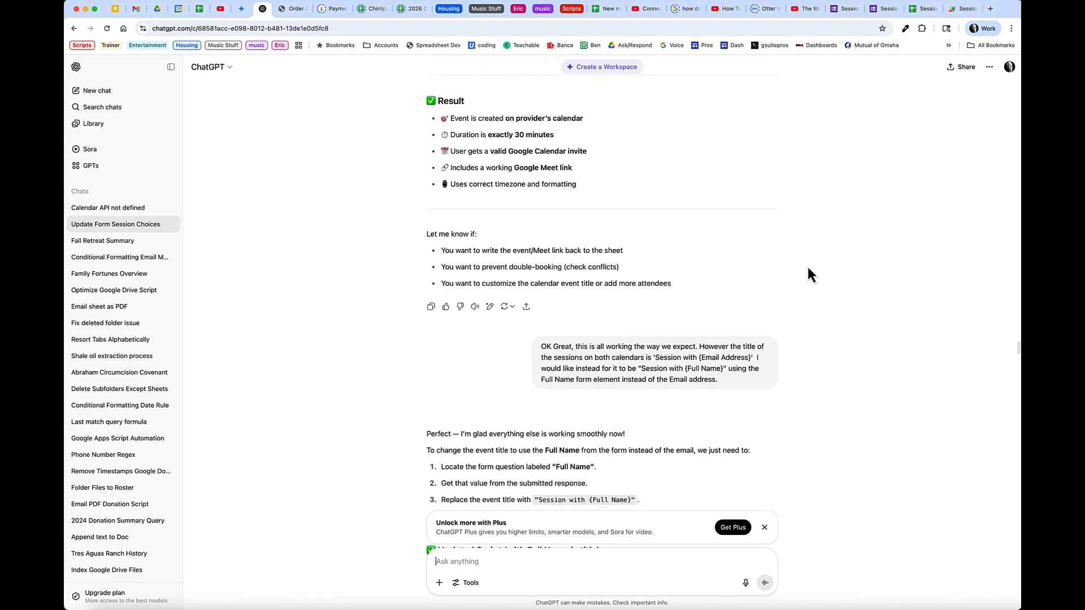
# Check calendarUpdate.gs in Apps Script, then return to the form's response-recorded page
pyautogui.click(962, 9)
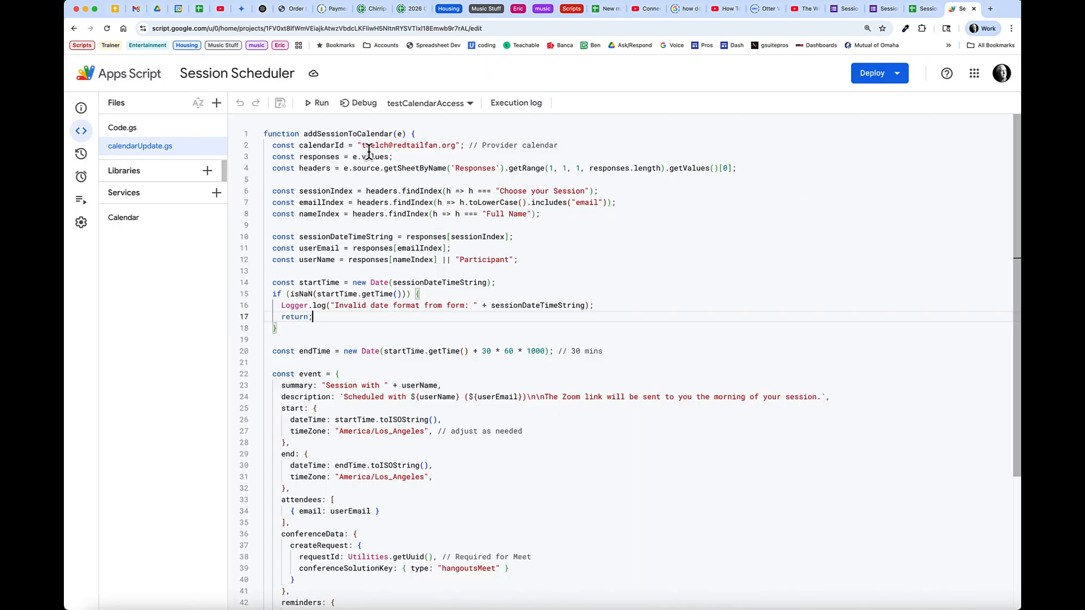
pyautogui.scroll(-3, 532, 389)
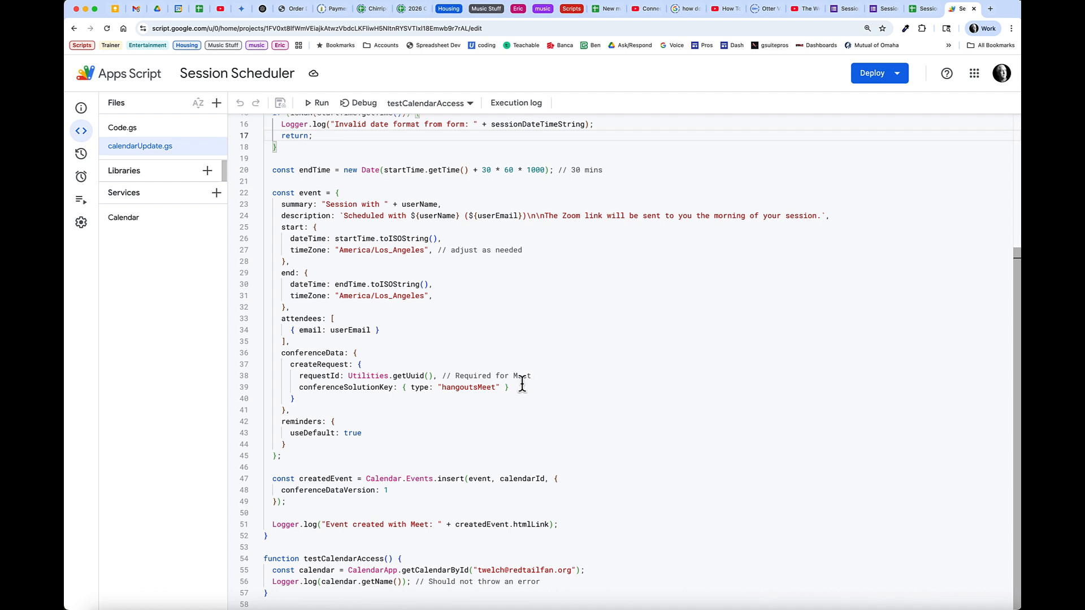
pyautogui.scroll(6, 516, 422)
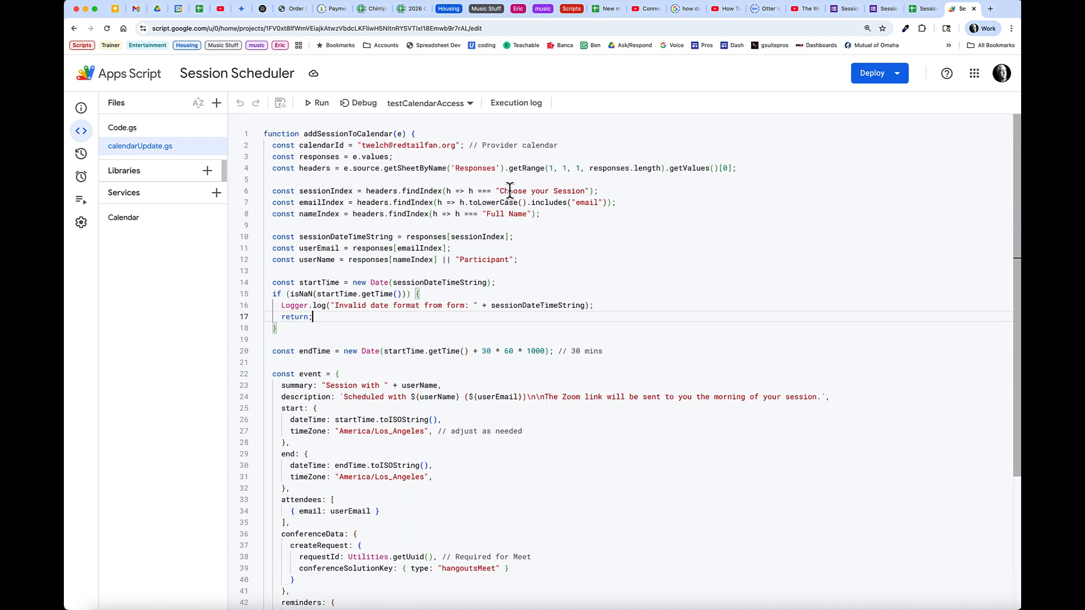
pyautogui.click(882, 10)
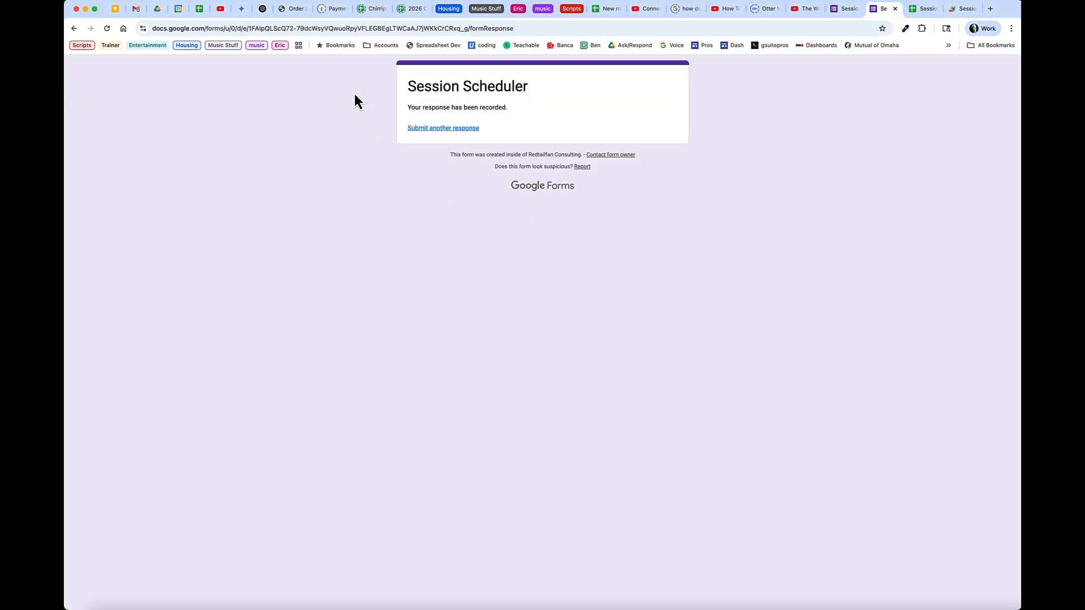
# Submit another test response with the respondent's full name and e-mail, booking Jul 29, 2025 1:00 PM
pyautogui.click(453, 129)
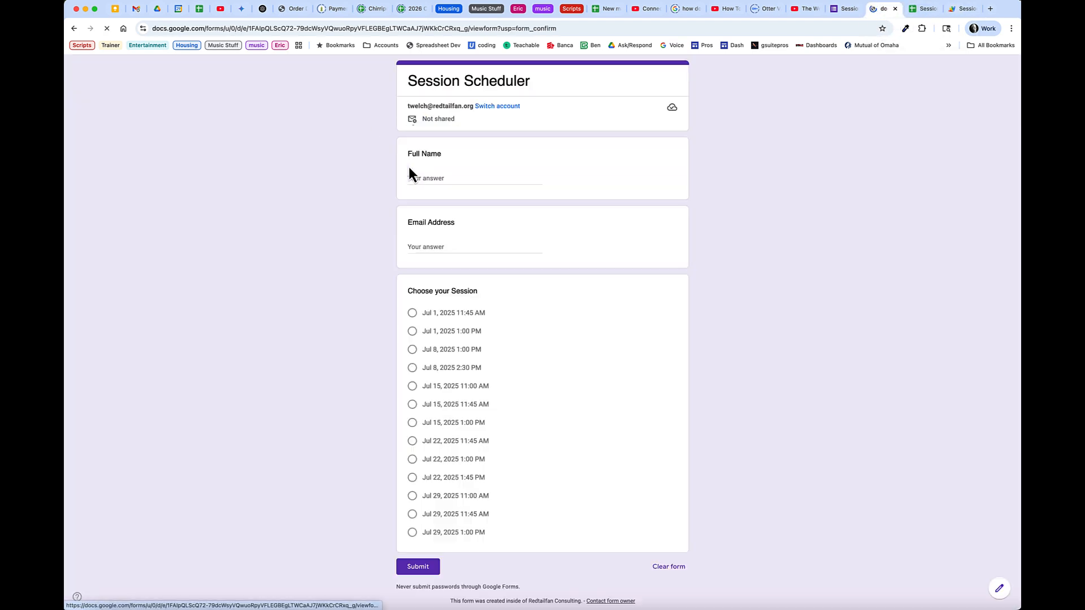
pyautogui.click(444, 179)
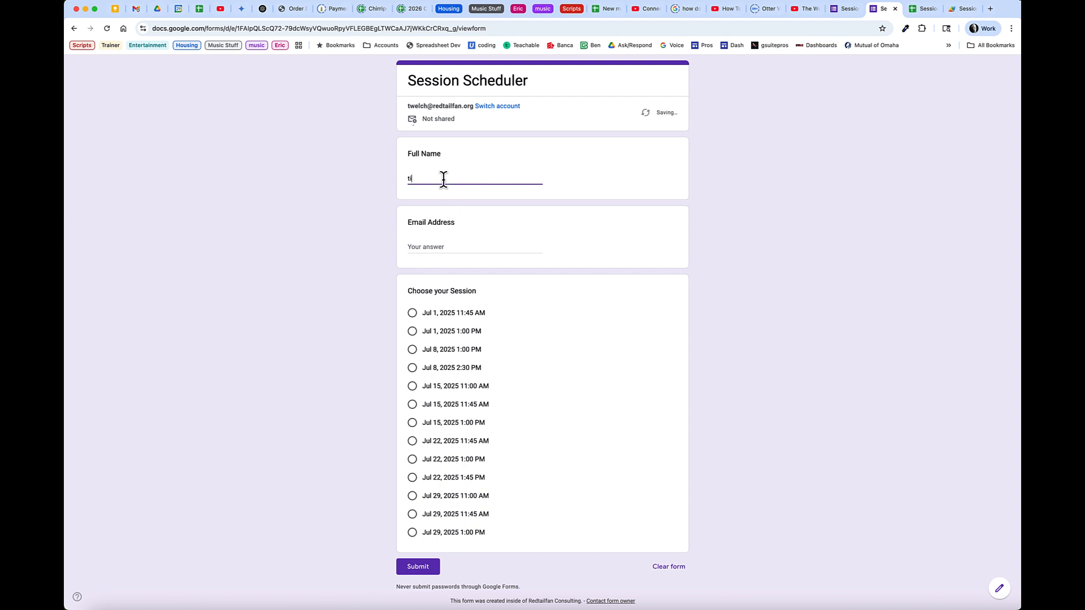
pyautogui.press('Tab')
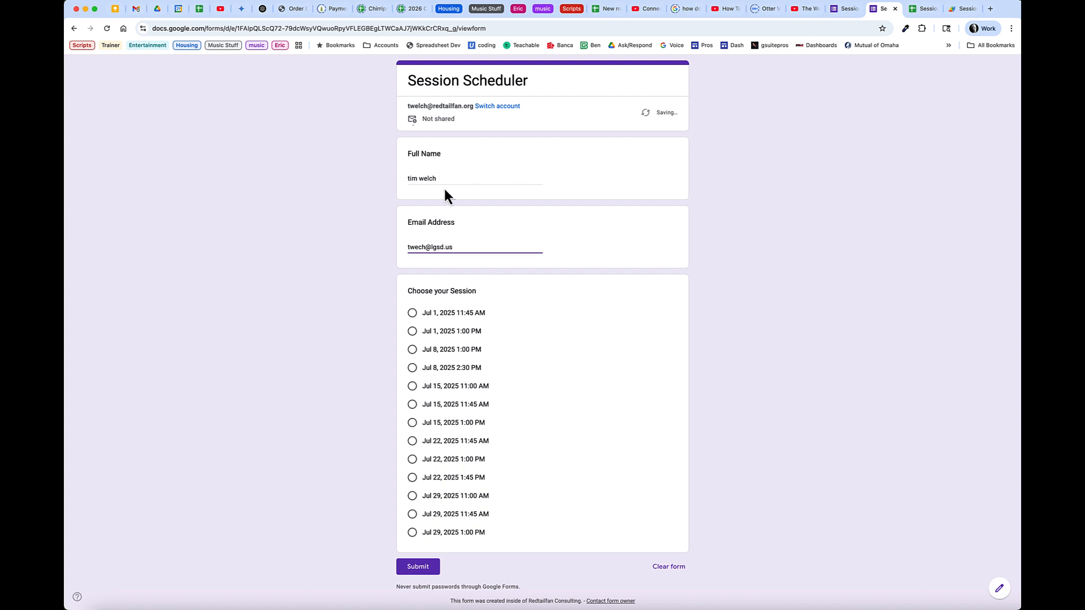
pyautogui.write('l')
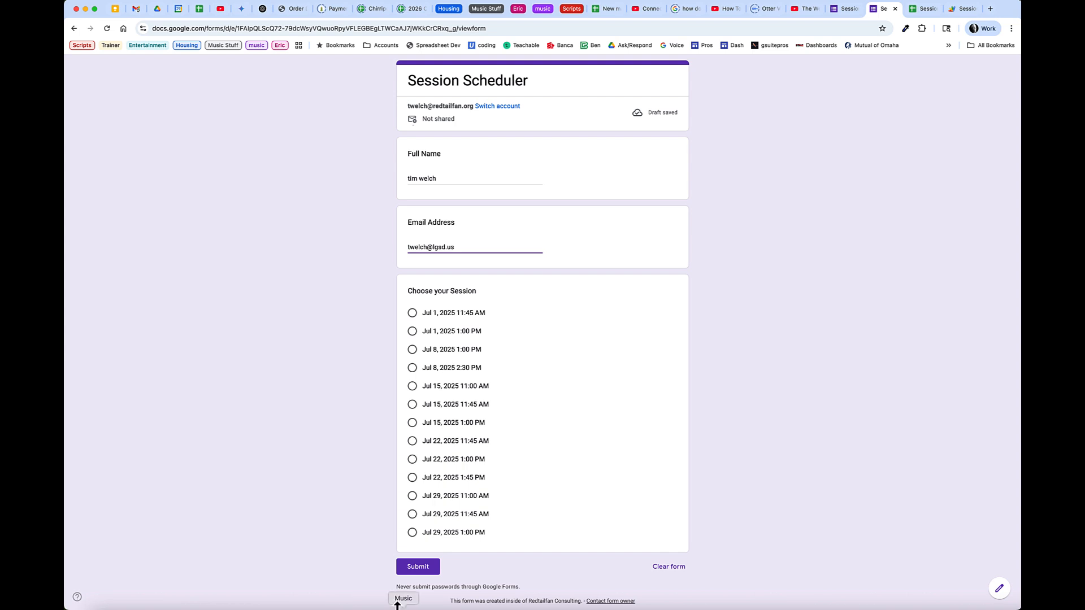
pyautogui.click(414, 534)
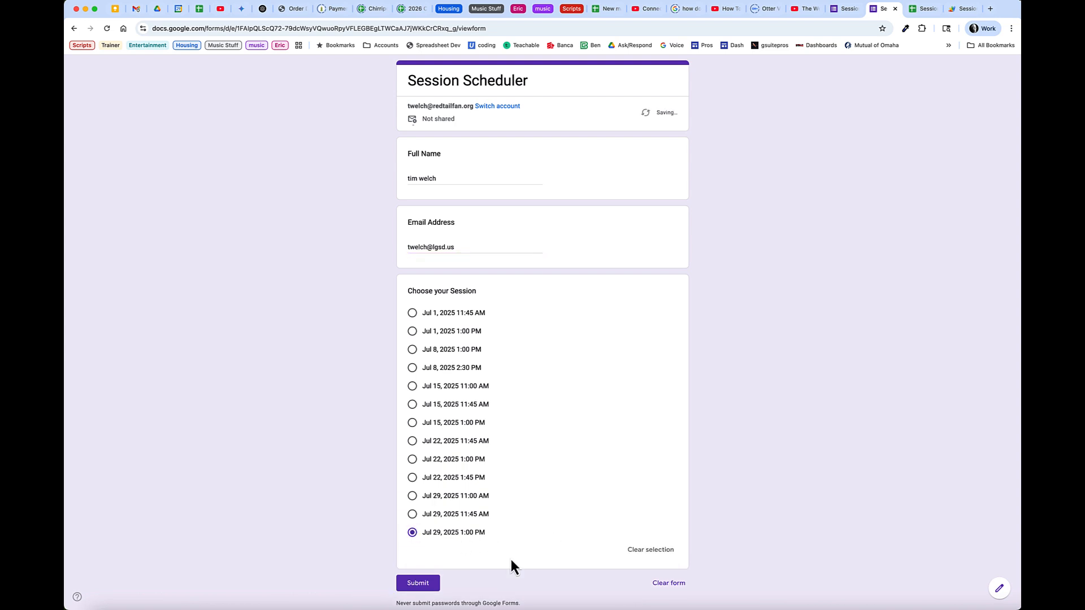
pyautogui.click(424, 584)
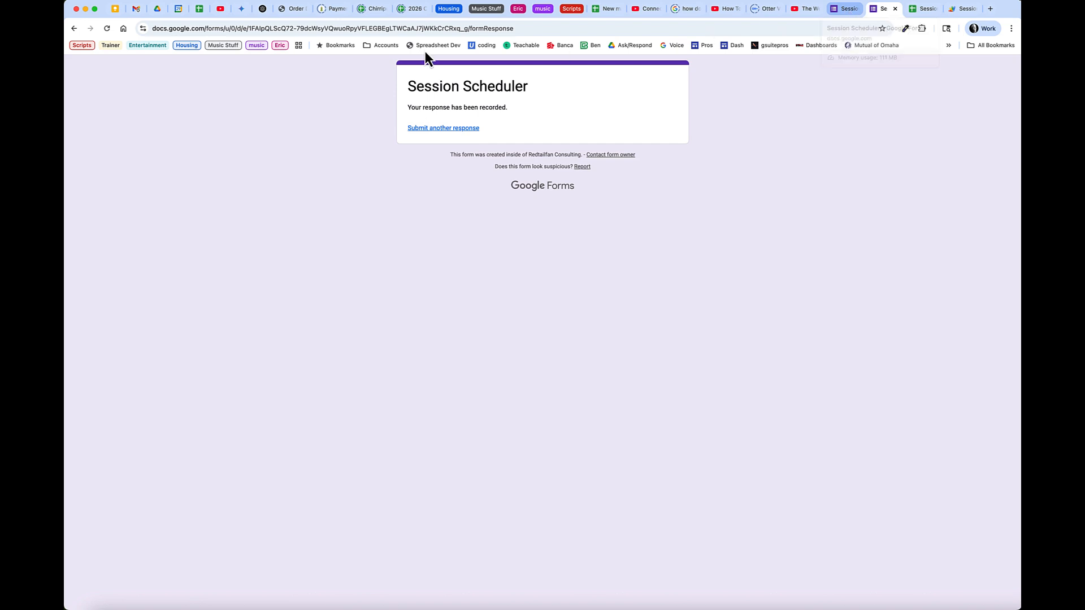
# Open the new 'Your Form Submission' confirmation email in both accounts' inboxes
pyautogui.click(136, 9)
pyautogui.click(224, 95)
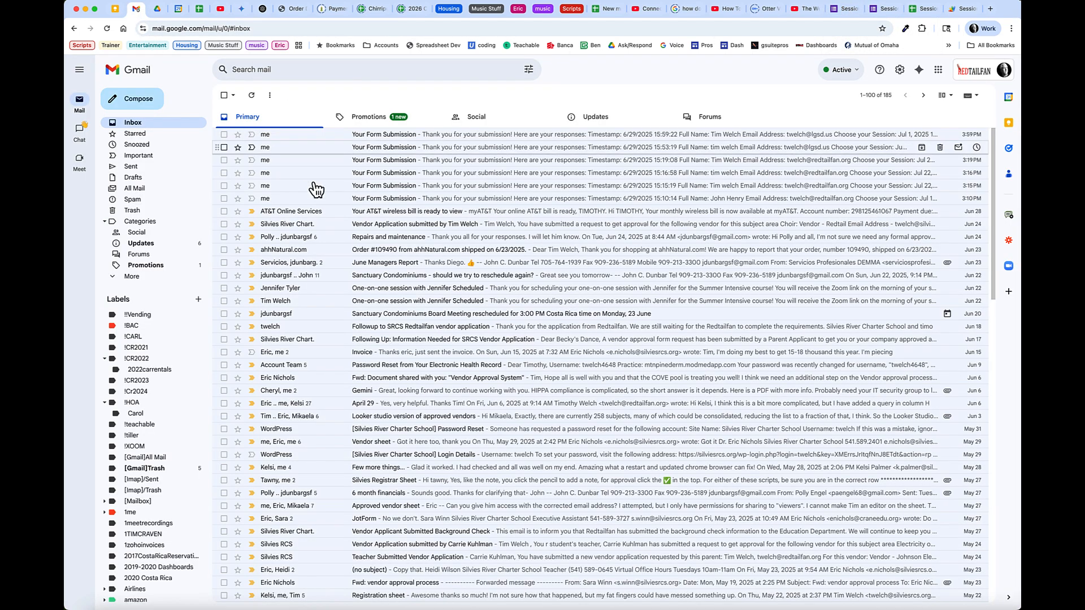
pyautogui.click(254, 98)
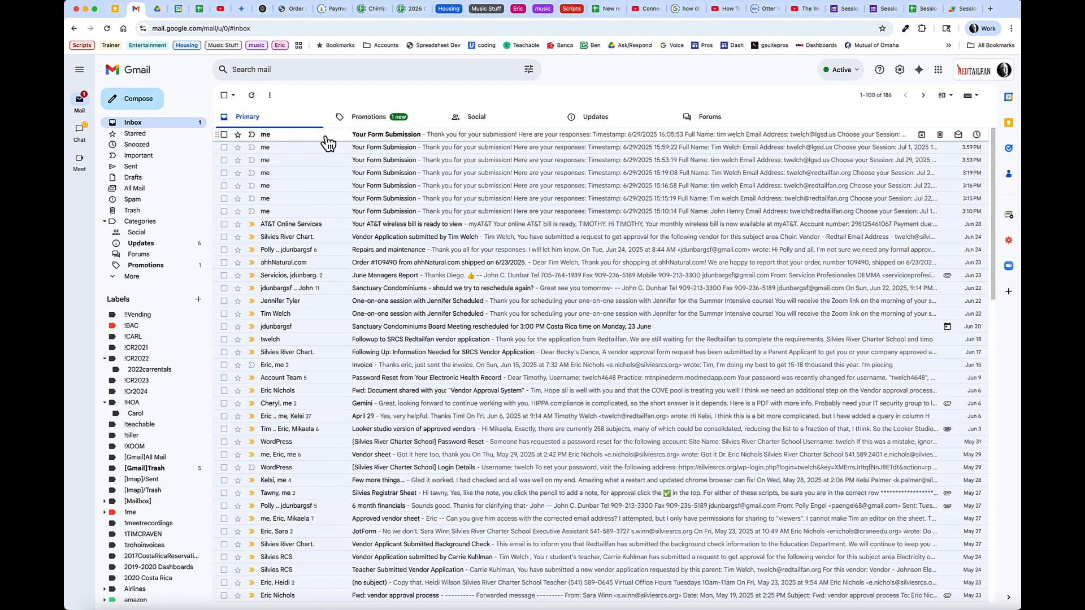
pyautogui.click(370, 139)
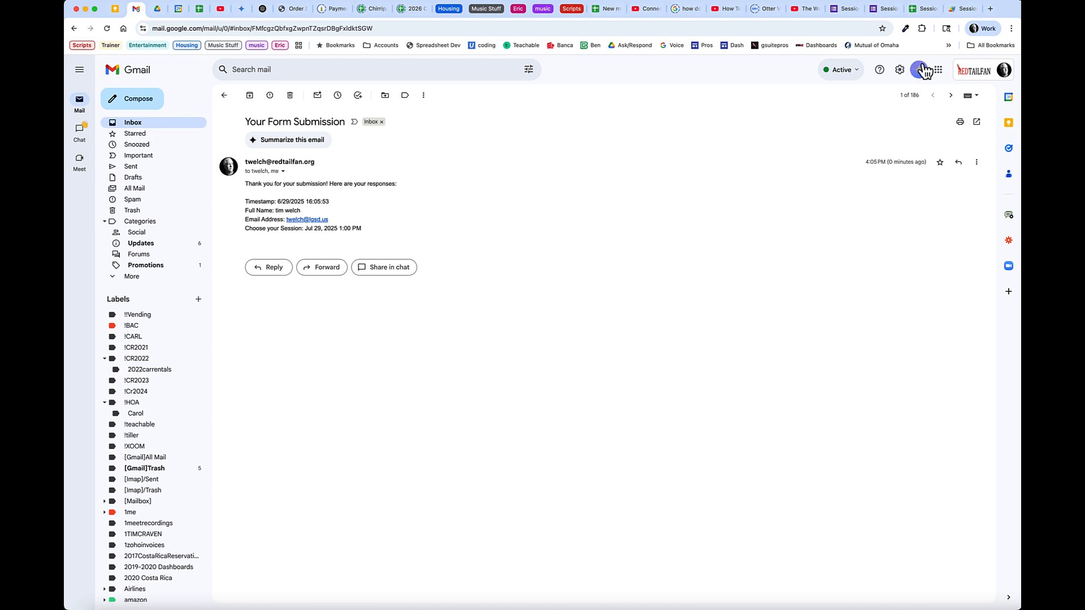
pyautogui.hotkey('ctrl', 'Right')
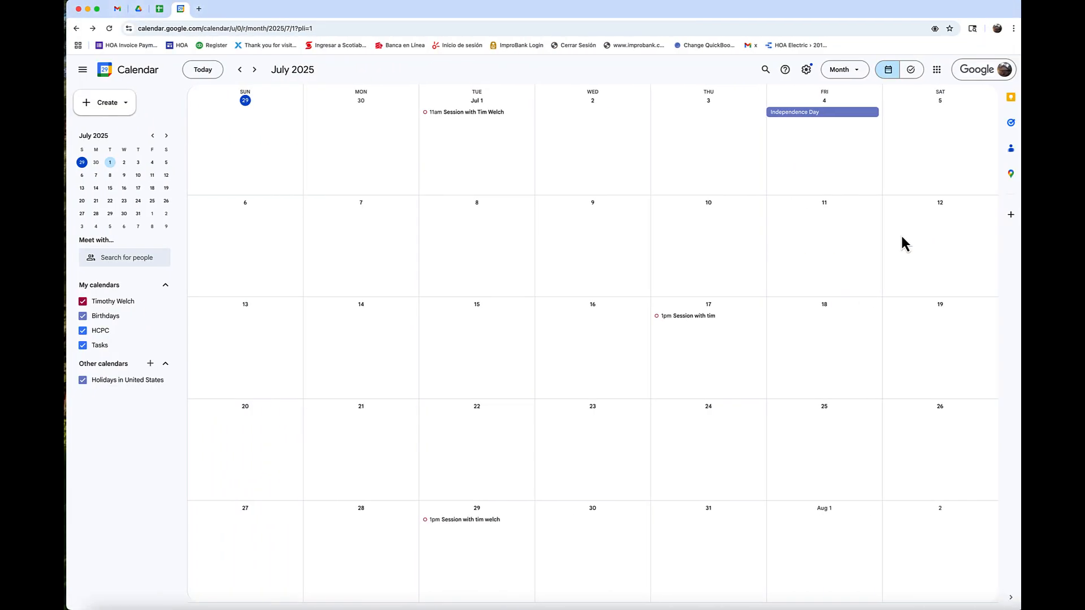
pyautogui.click(117, 8)
pyautogui.click(279, 118)
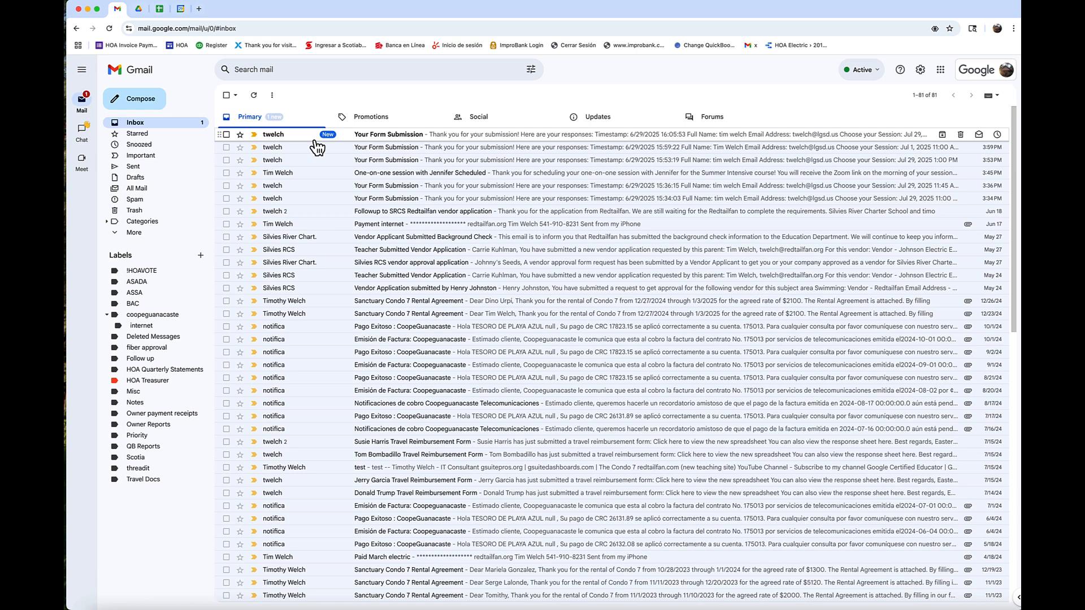
pyautogui.click(408, 136)
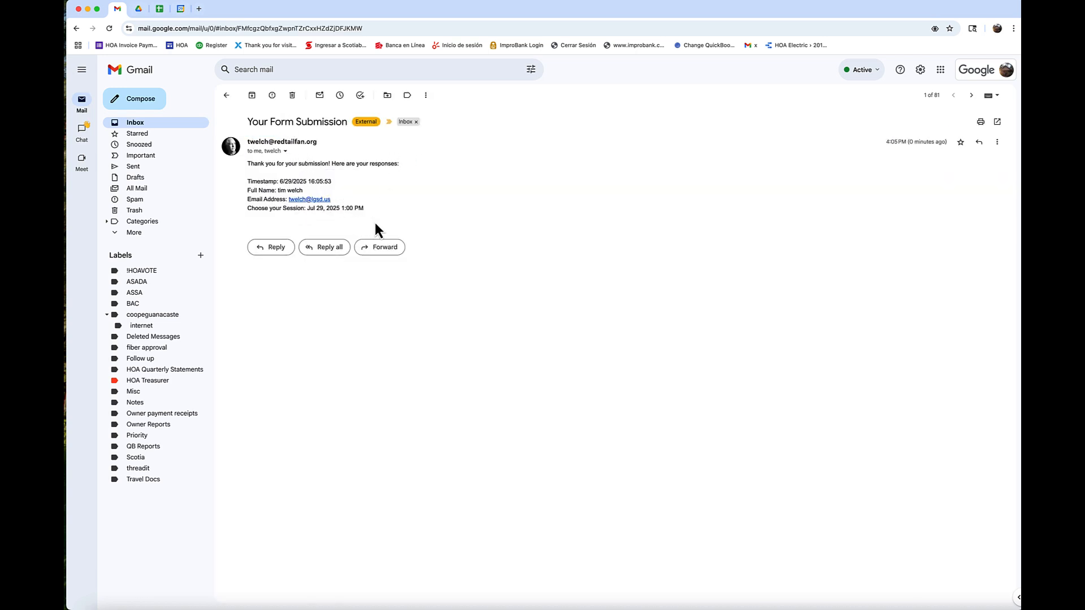
# Check the Jul 29 session event in Google Calendar for its Google Meet link
pyautogui.click(174, 11)
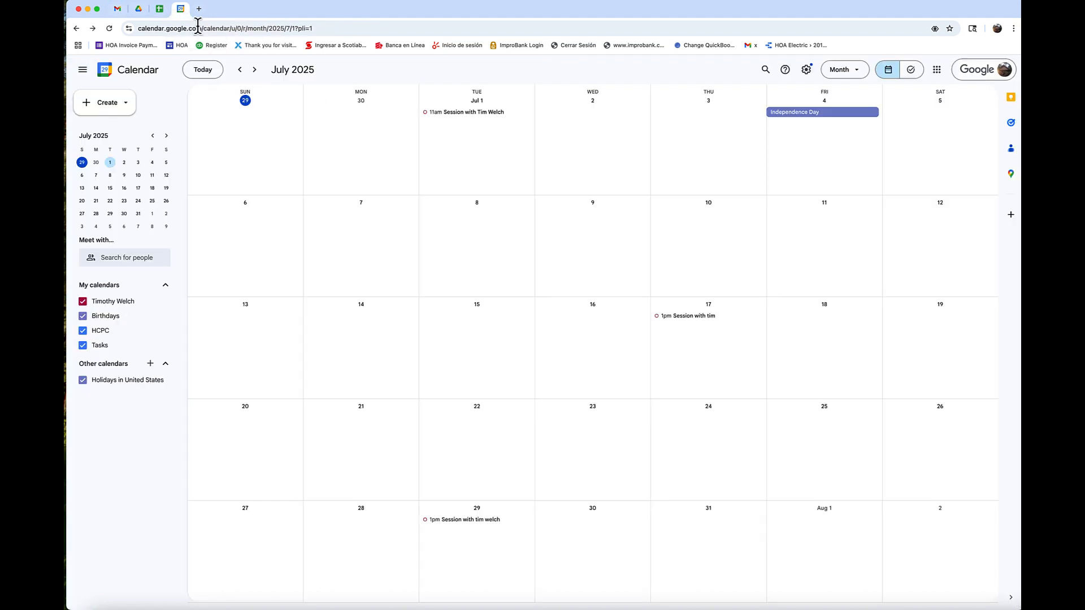
pyautogui.click(484, 521)
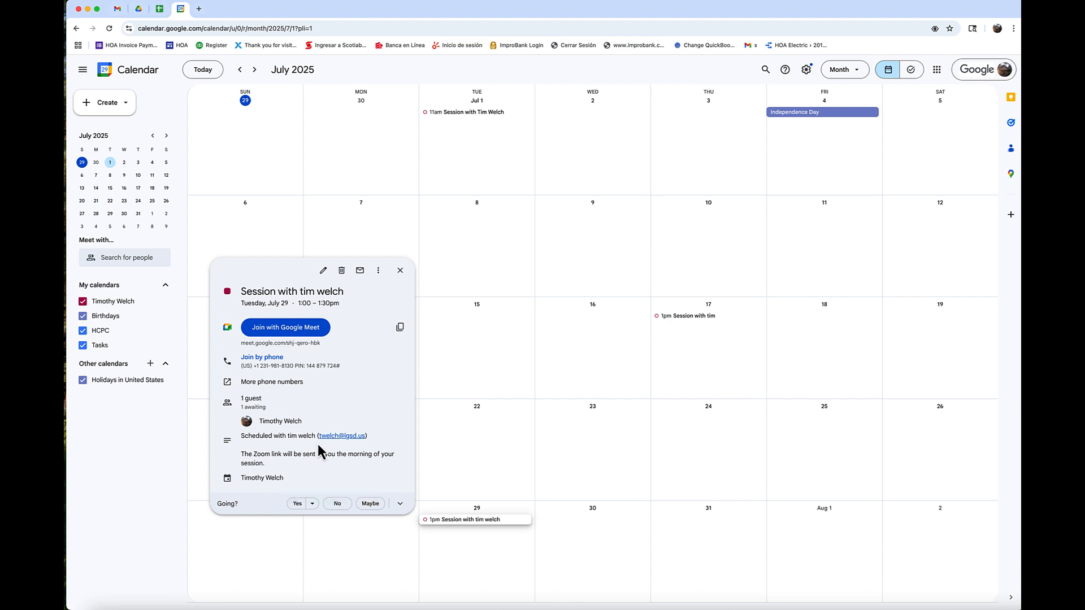
pyautogui.click(399, 272)
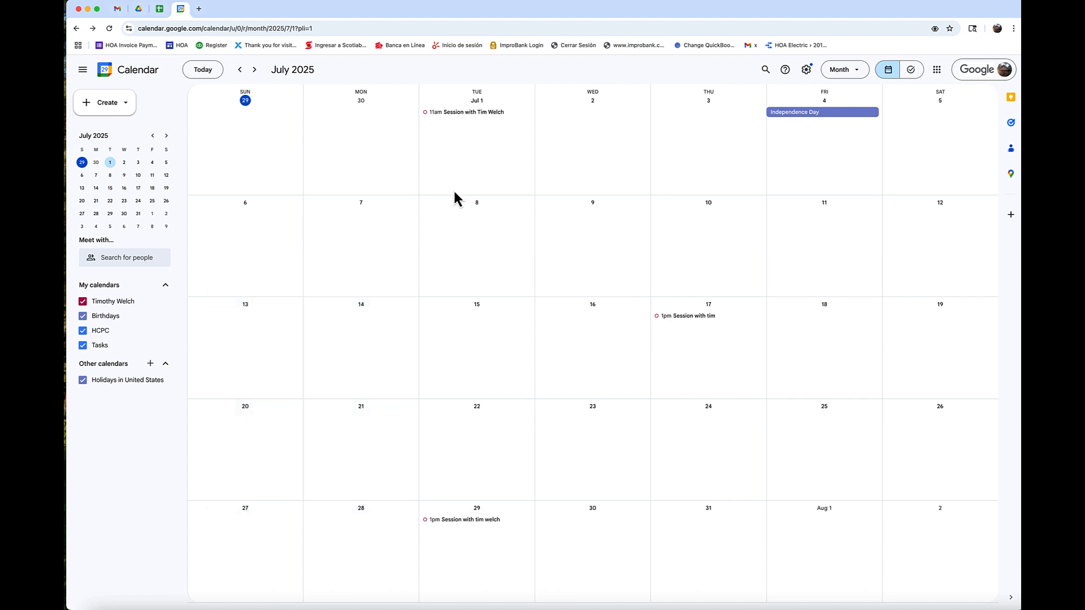
pyautogui.hotkey('ctrl', 'Left')
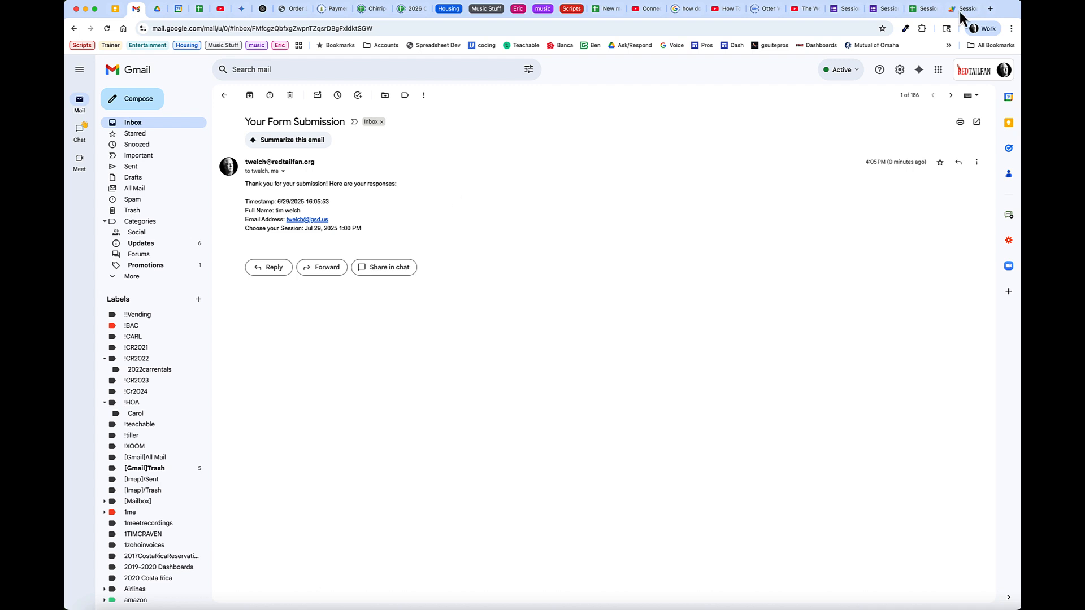
# Verify Jul 29, 2025 1:00 PM is under Chosen Dates and missing from the form's session choices
pyautogui.click(848, 10)
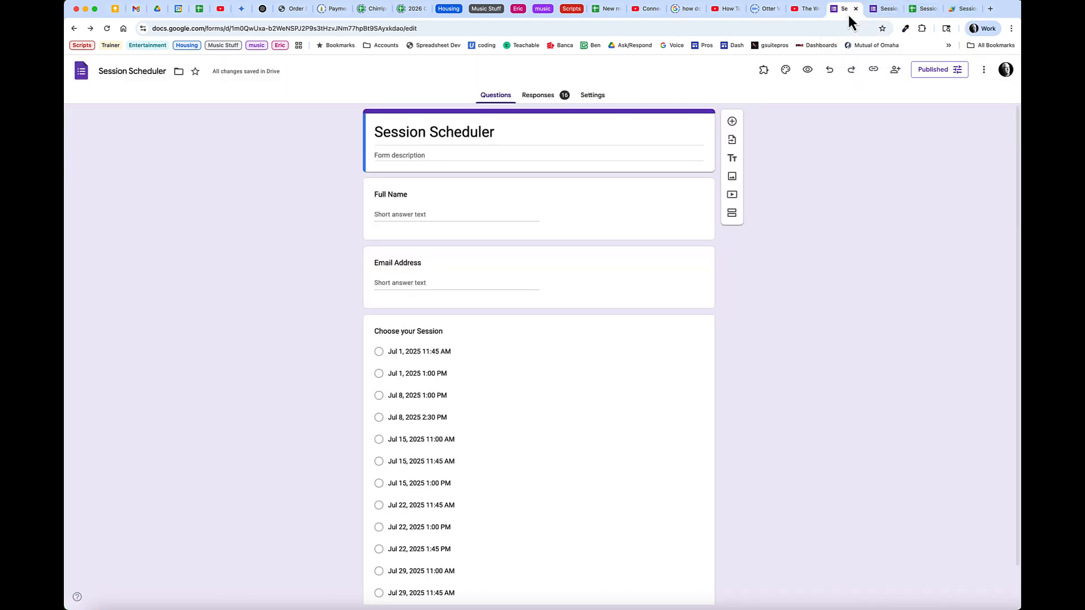
pyautogui.click(917, 12)
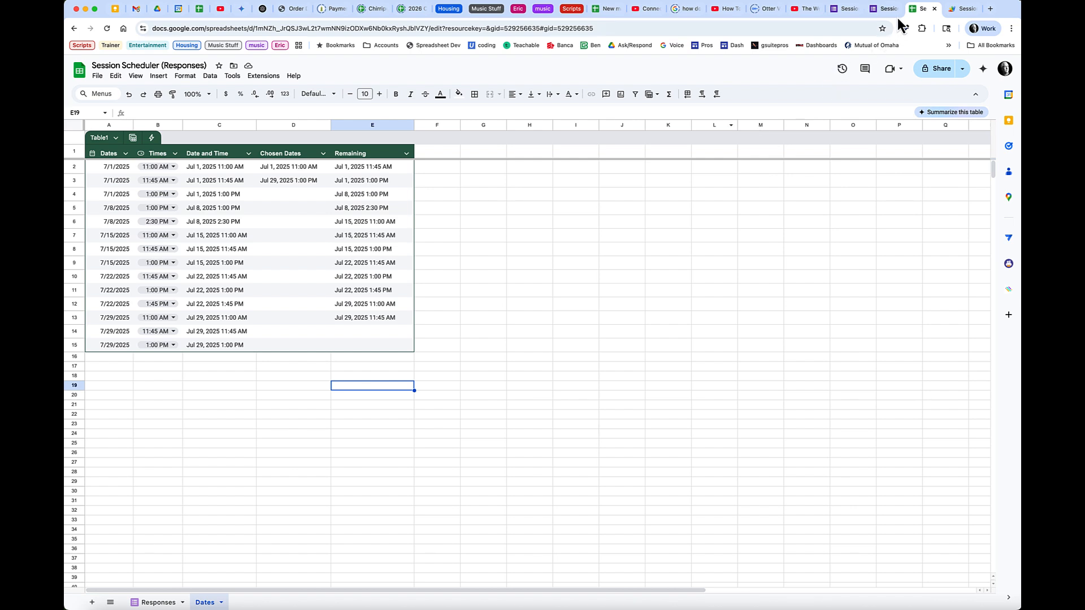
pyautogui.click(882, 9)
pyautogui.click(441, 129)
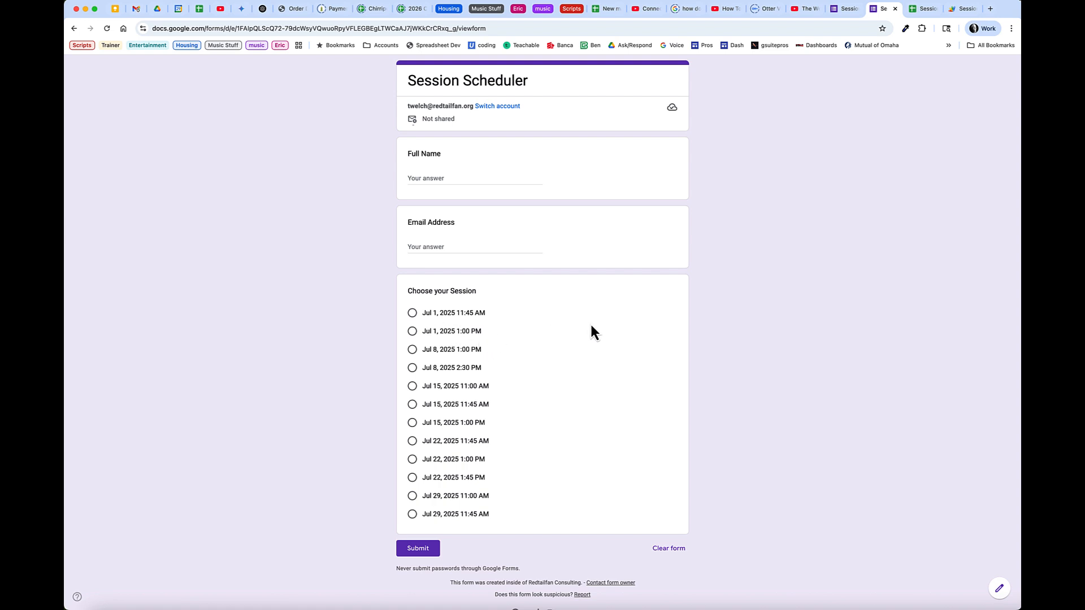
pyautogui.click(925, 9)
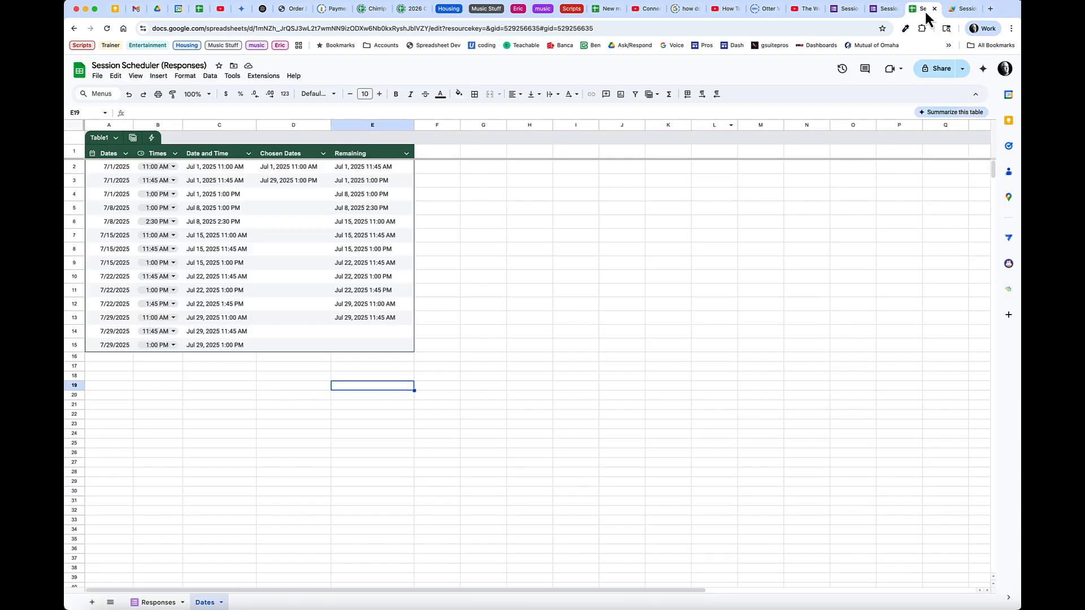
pyautogui.click(962, 9)
# Open Code.gs, review the three on-form-submit triggers, and return to the code editor
pyautogui.click(126, 127)
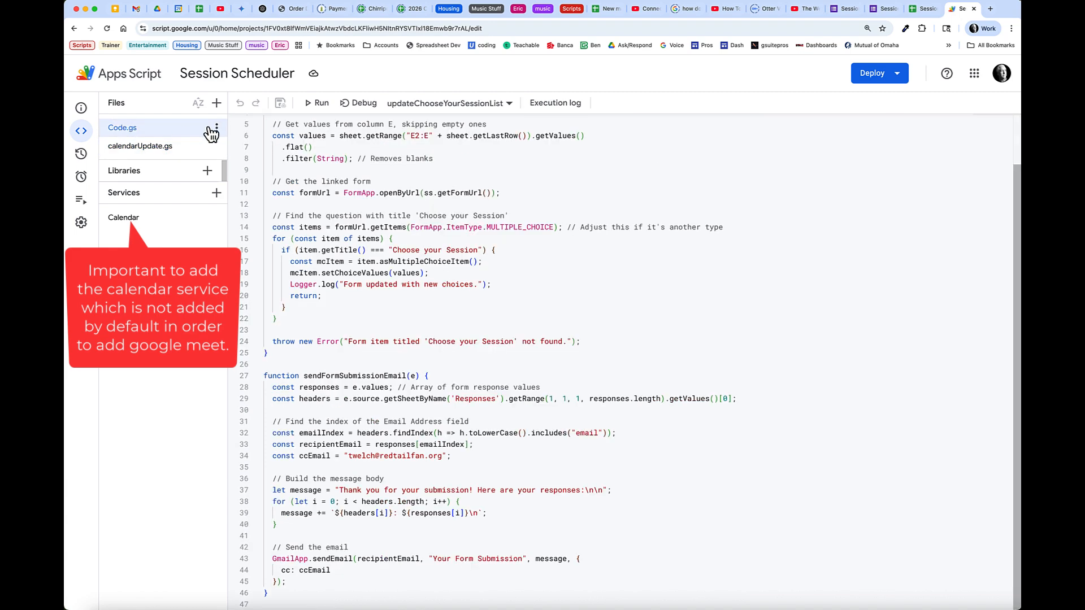
pyautogui.scroll(2, 407, 231)
pyautogui.moveTo(82, 208)
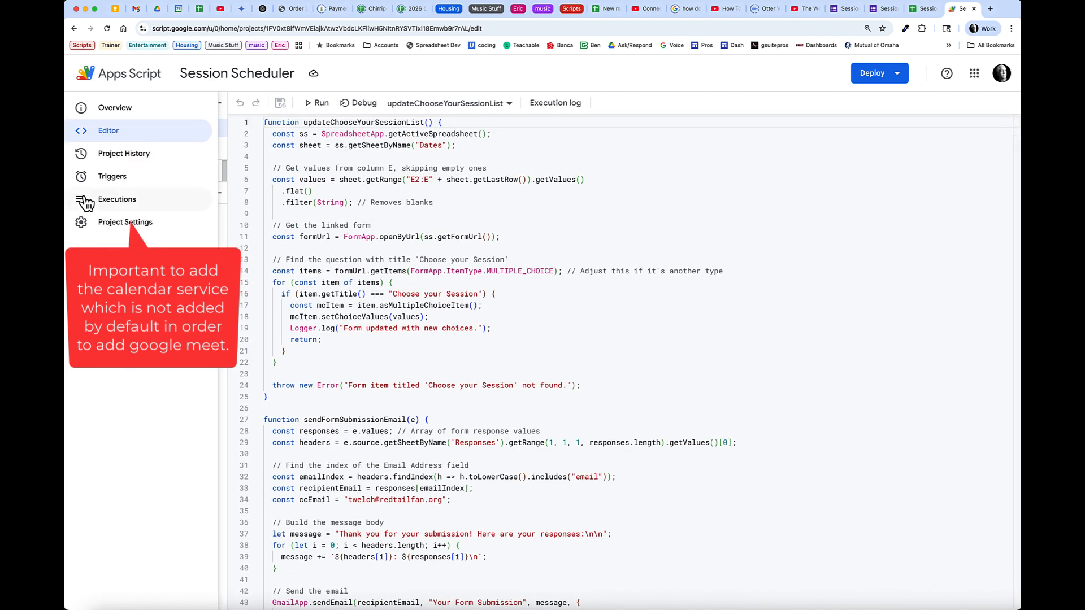
pyautogui.click(103, 178)
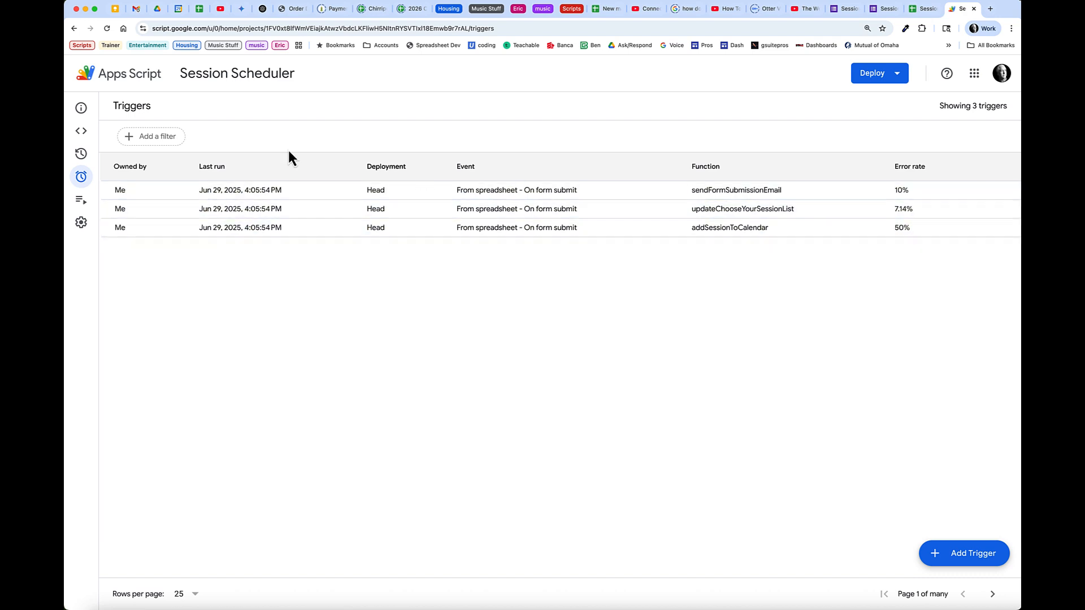
pyautogui.click(108, 131)
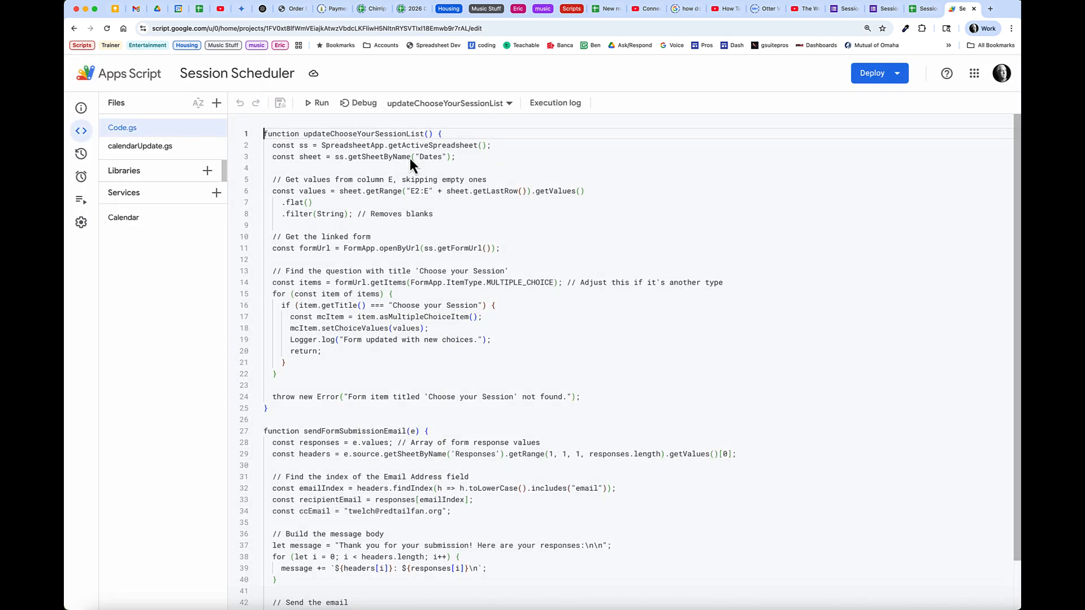